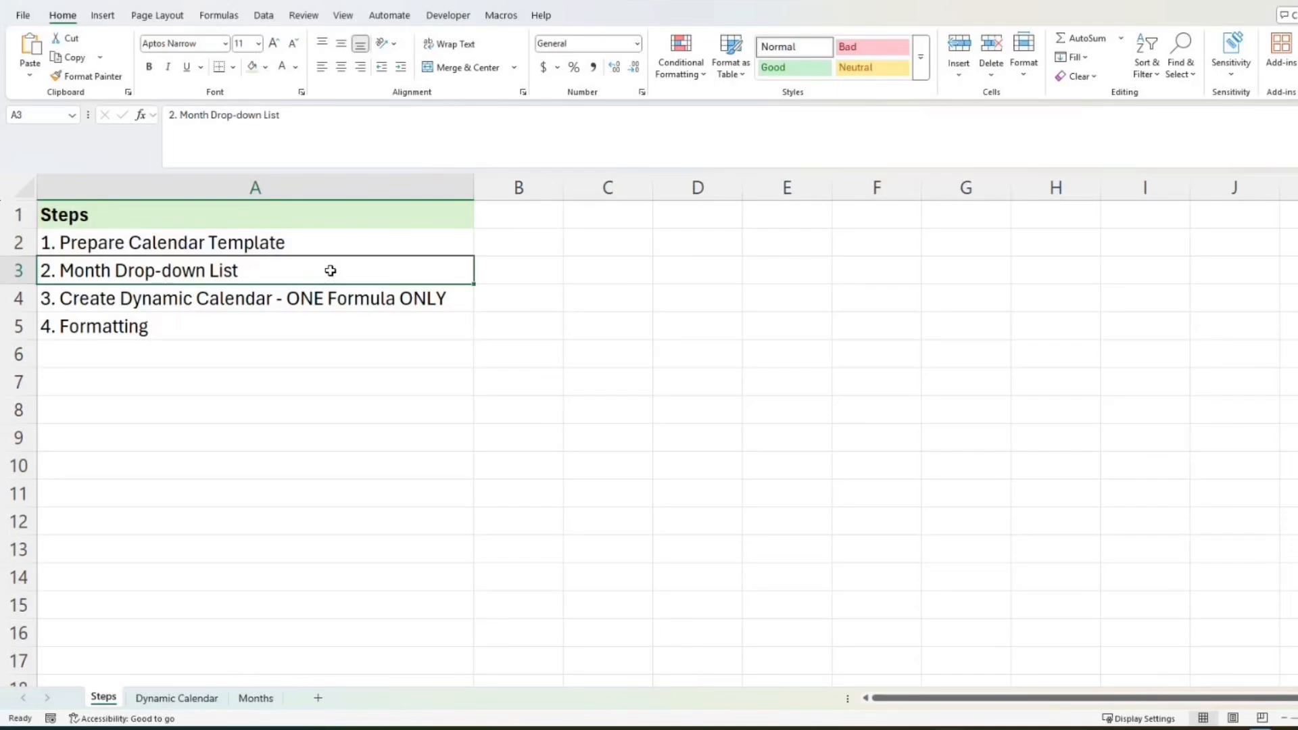
left_click(195, 301)
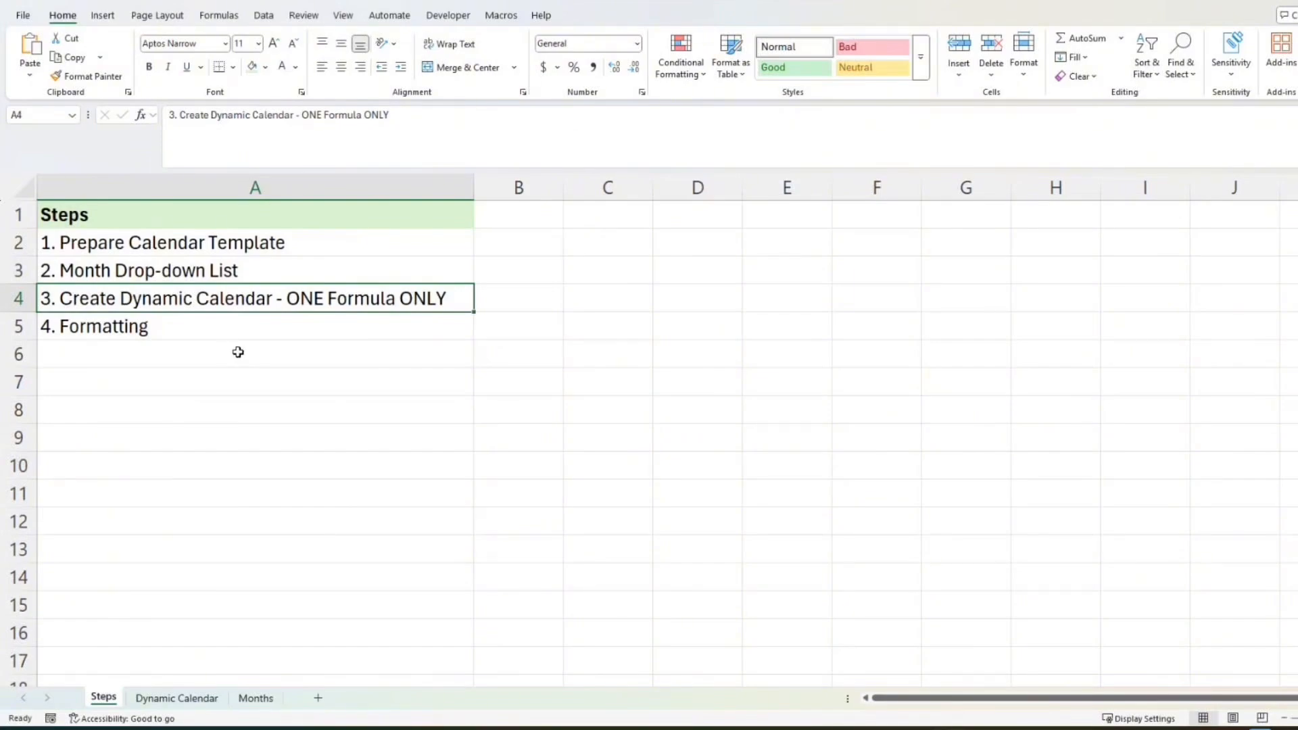
left_click(304, 327)
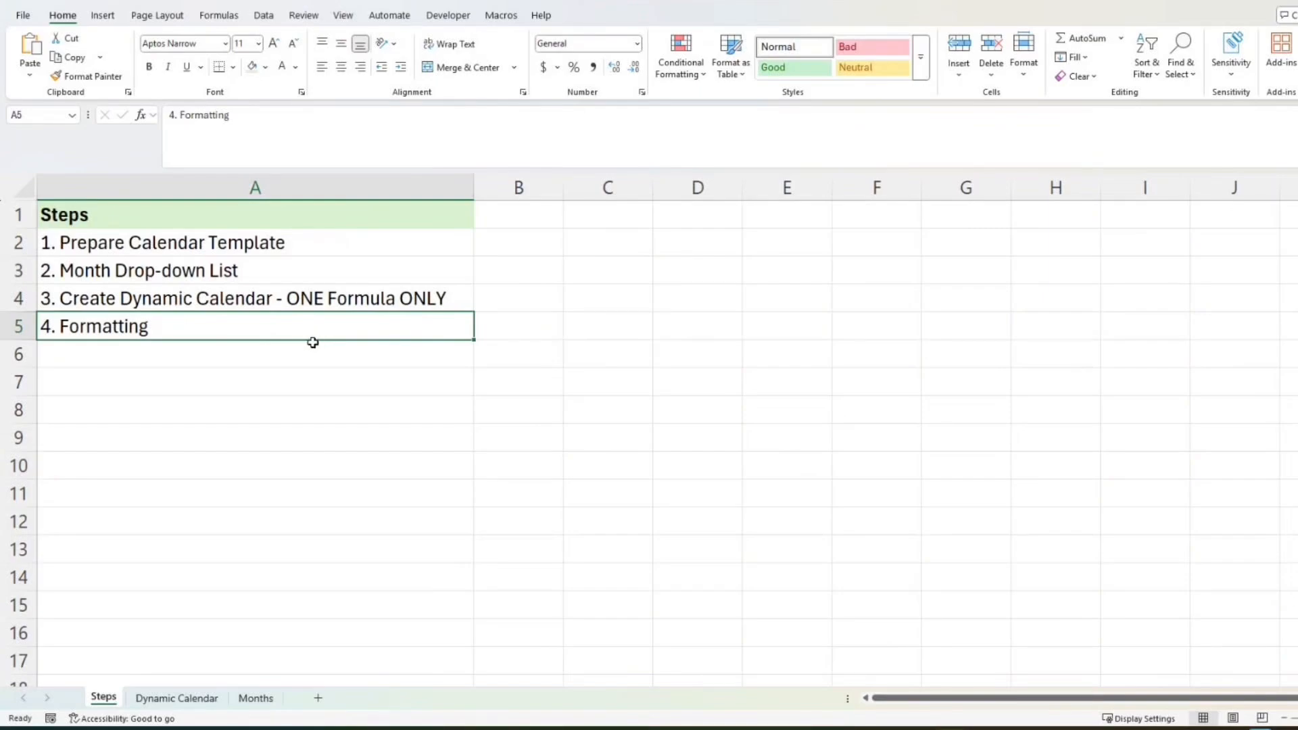
left_click(269, 221)
- On the Dynamic Calendar sheet, enter the label YEAR in B1 and MONTH in E1
left_click(181, 701)
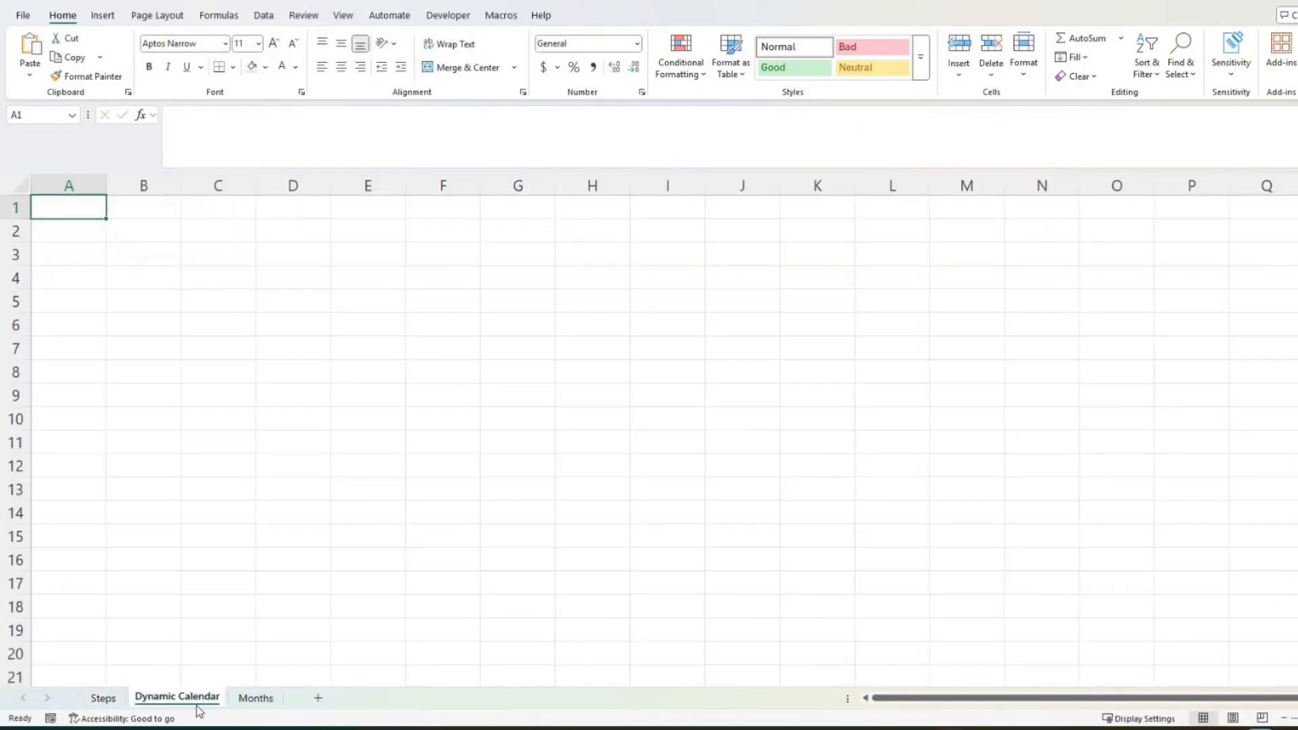
left_click(167, 210)
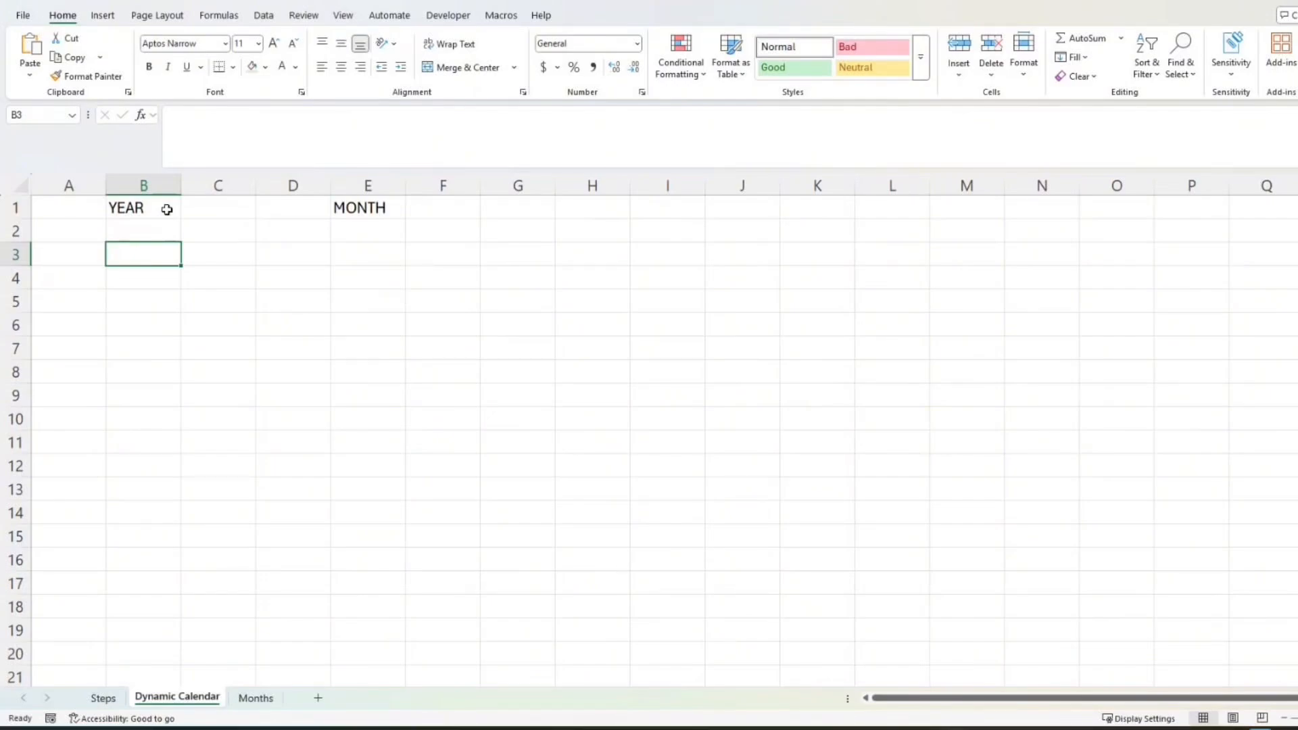
- Enter the weekday headers Sun through Sat across cells B3 to H3
type("Sun")
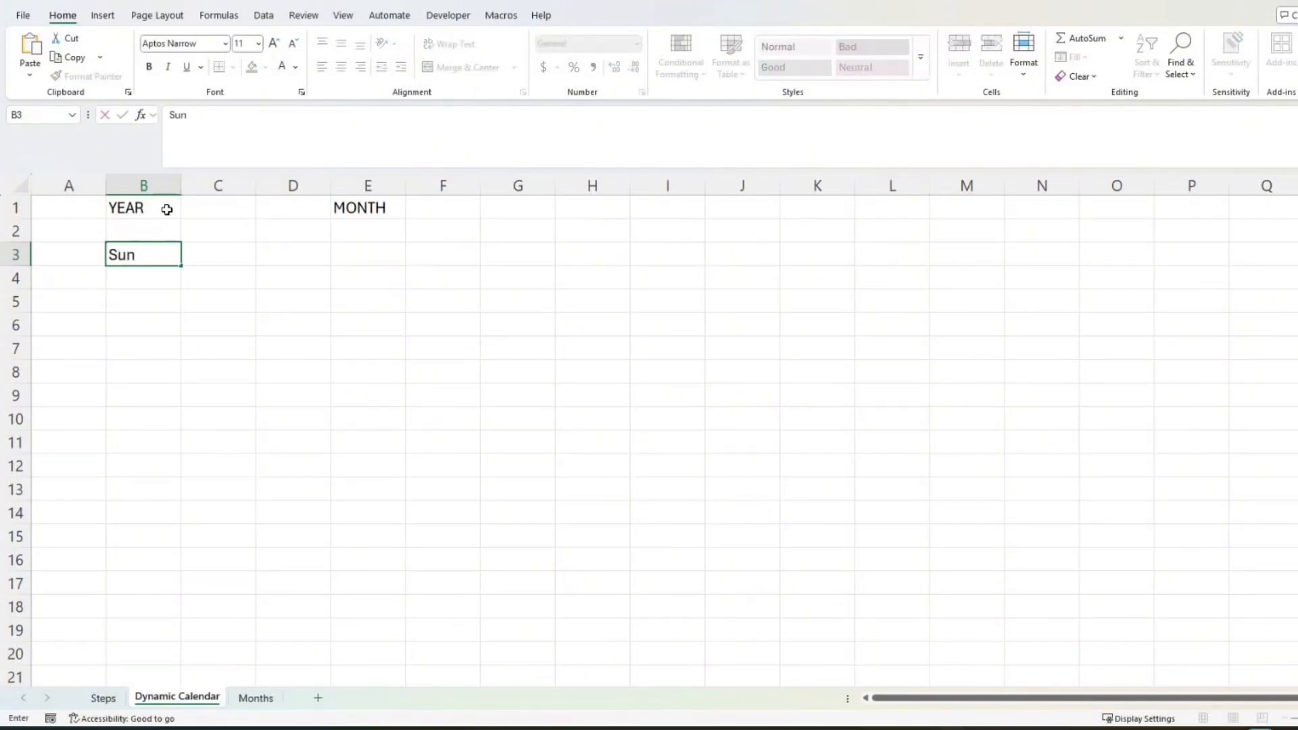
key("Tab")
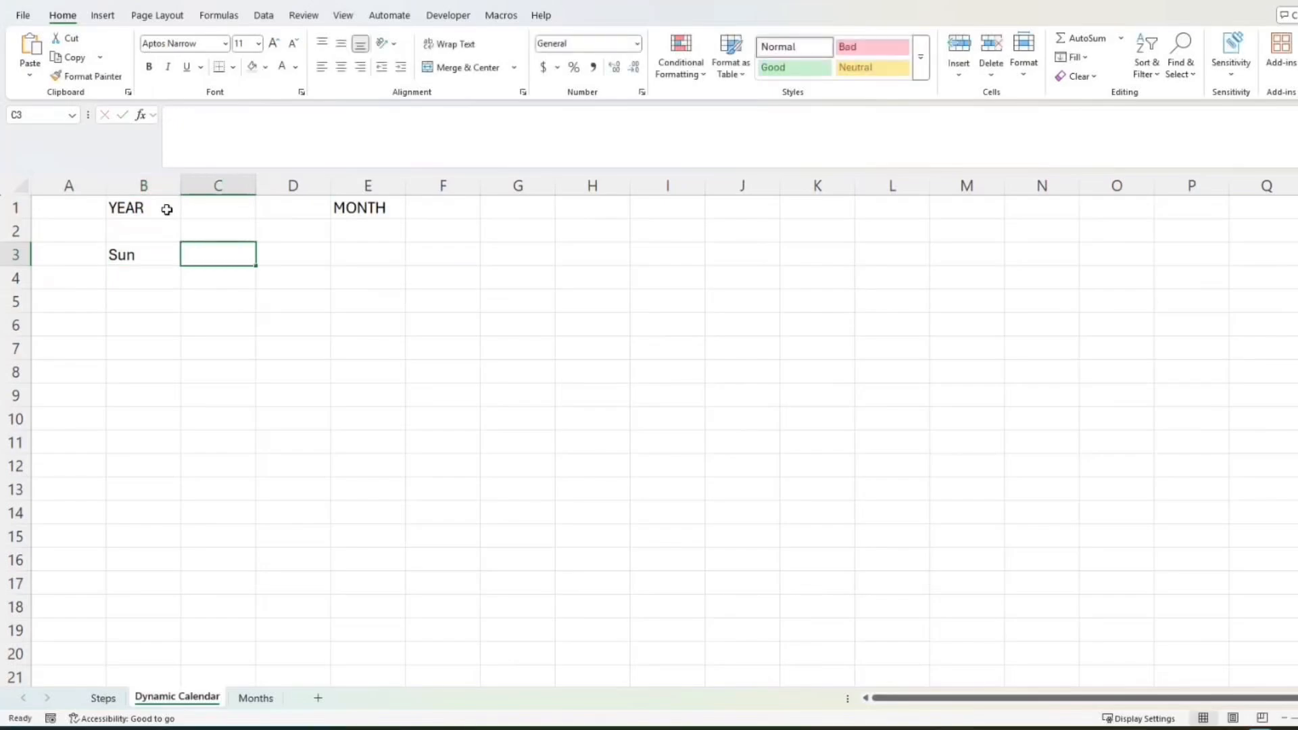
type("Mon")
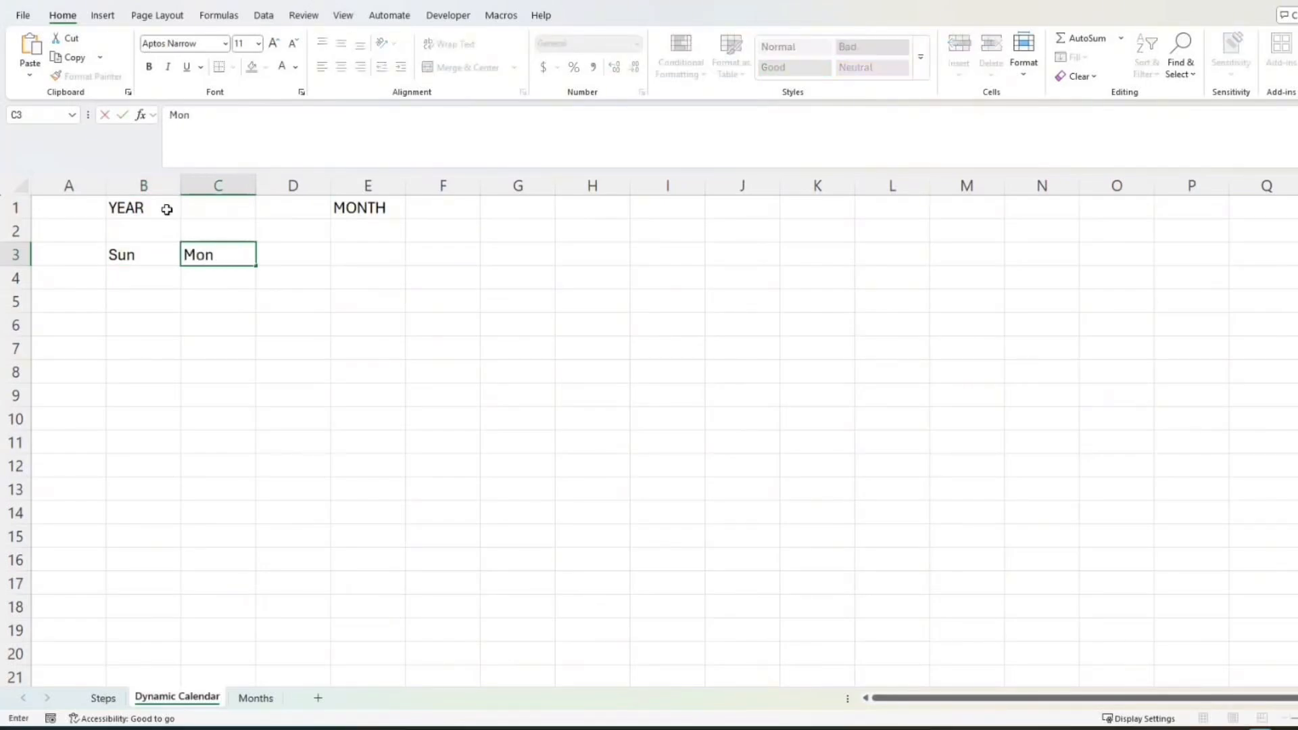
key("Tab")
type("Tue")
left_click_drag(162, 257, 602, 267)
- Apply a light gray fill to the calendar body cells B4:H9
left_click_drag(169, 280, 598, 396)
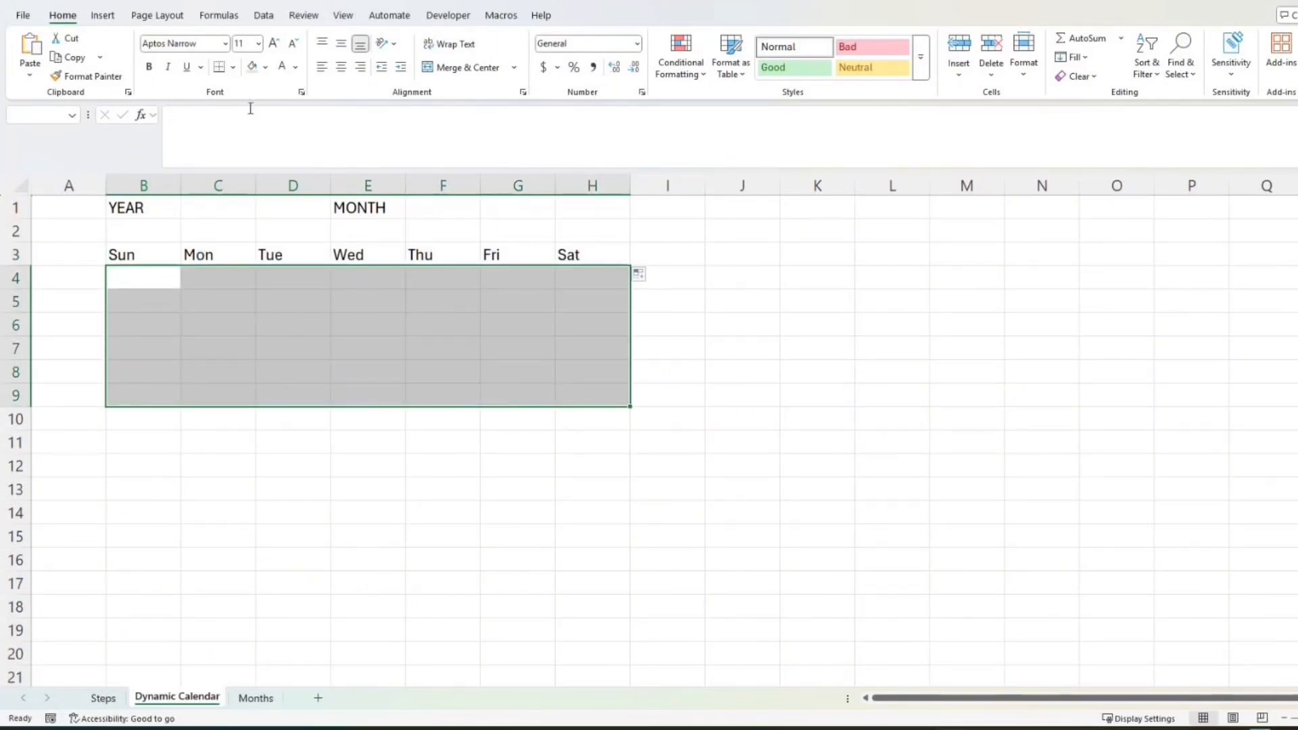
left_click(265, 68)
left_click(262, 171)
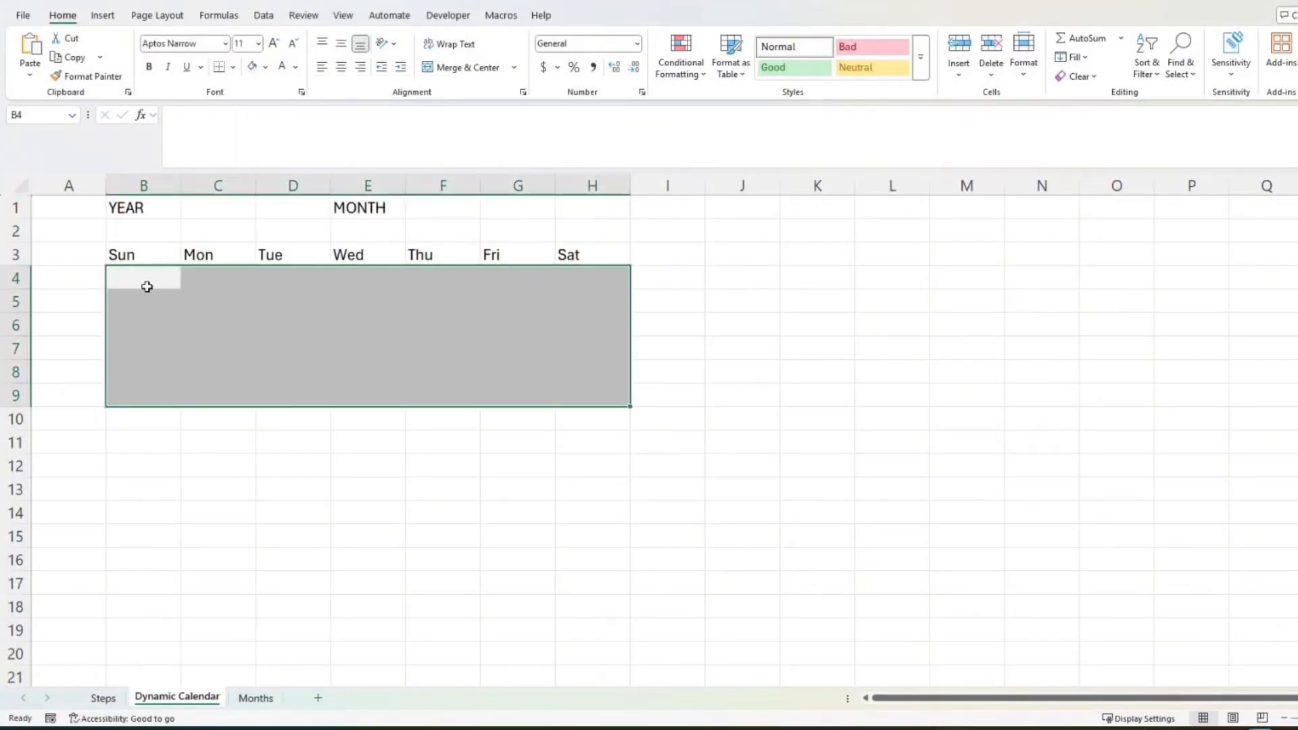
- Format the weekday header row B3:H3 with a light green fill and centered, bold white text
left_click_drag(151, 252, 598, 262)
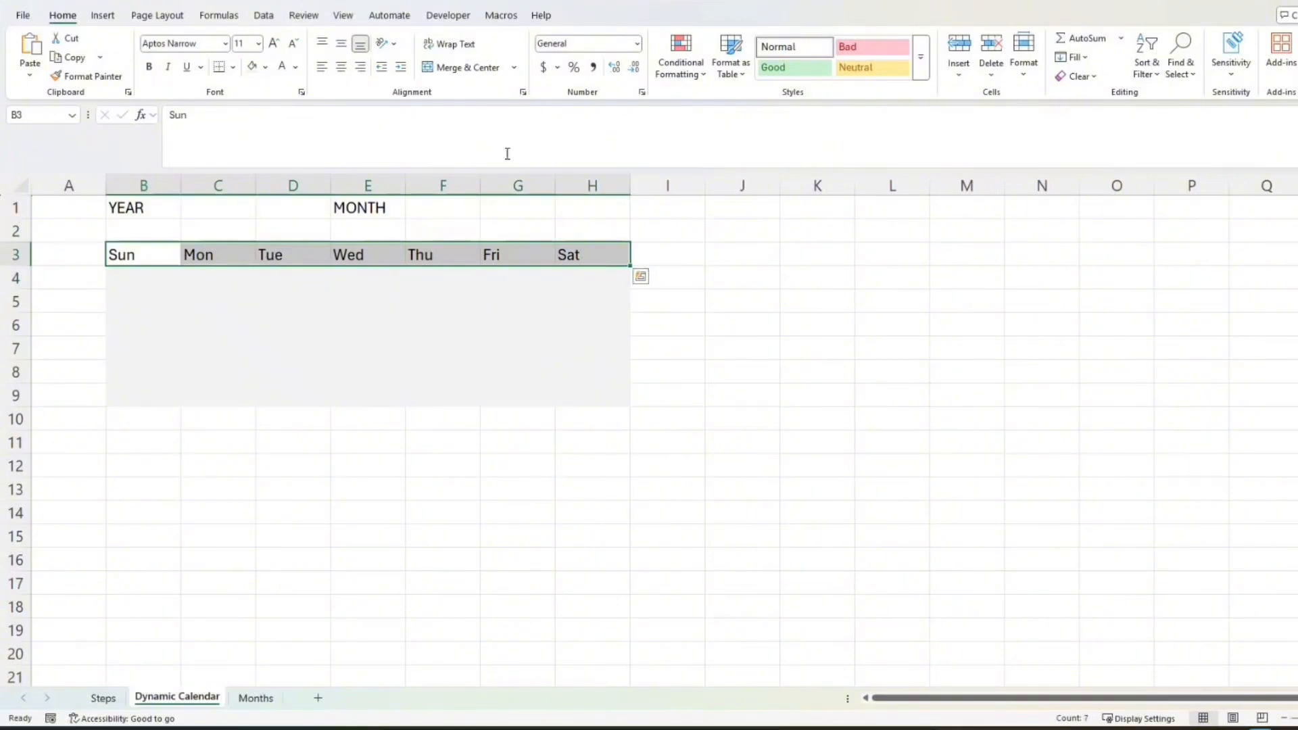
left_click(266, 68)
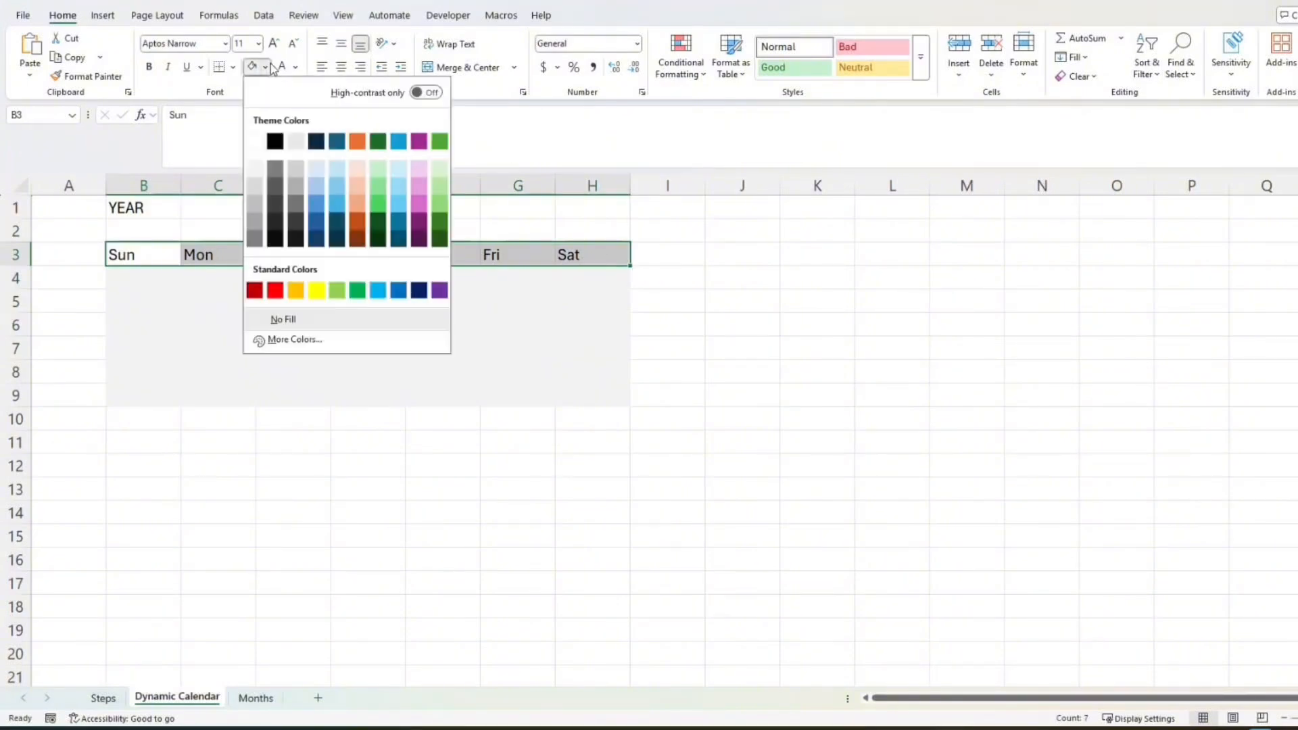
left_click(437, 207)
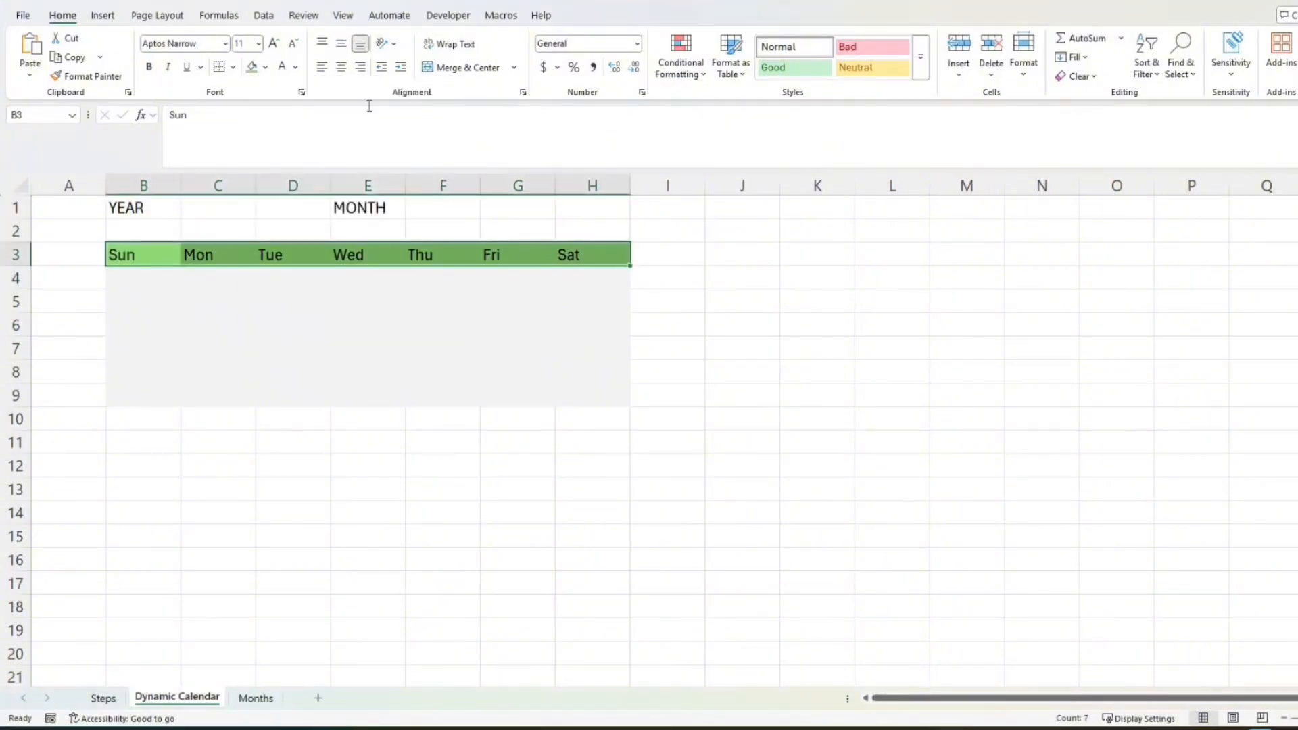
left_click(342, 66)
key("ctrl+b")
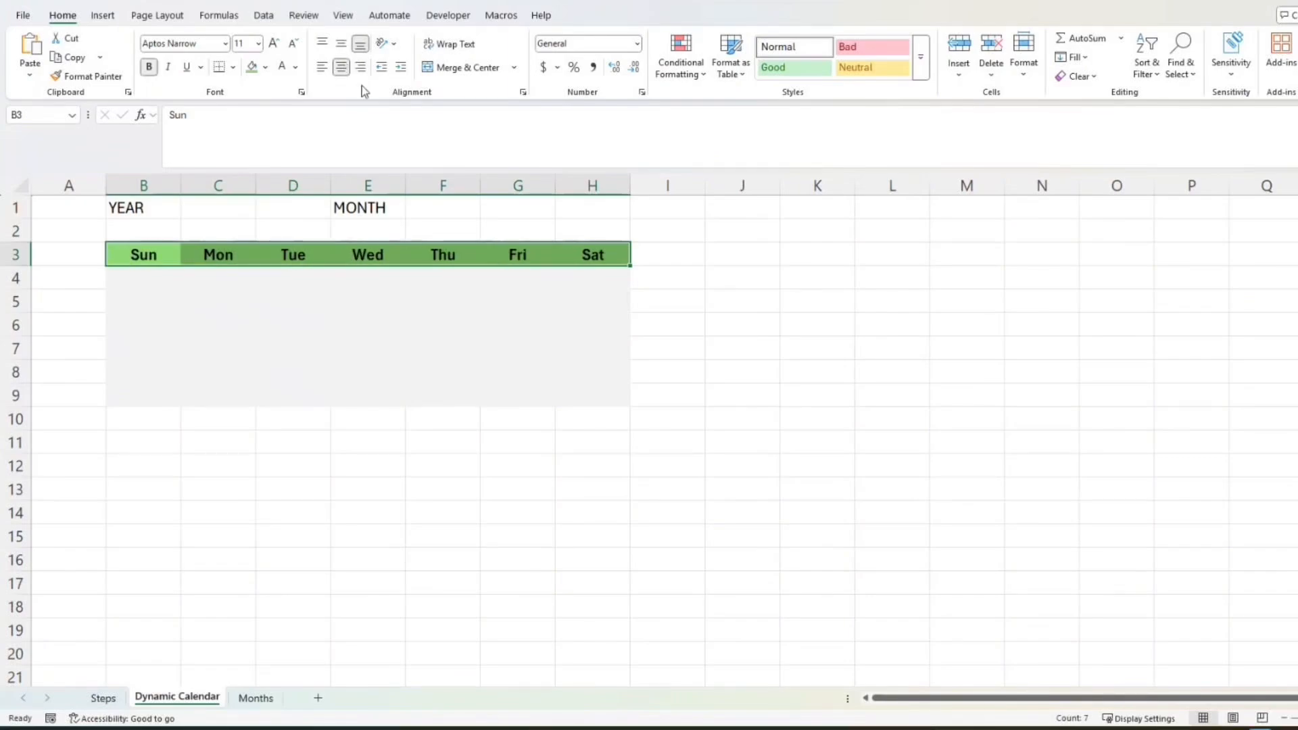
left_click(282, 66)
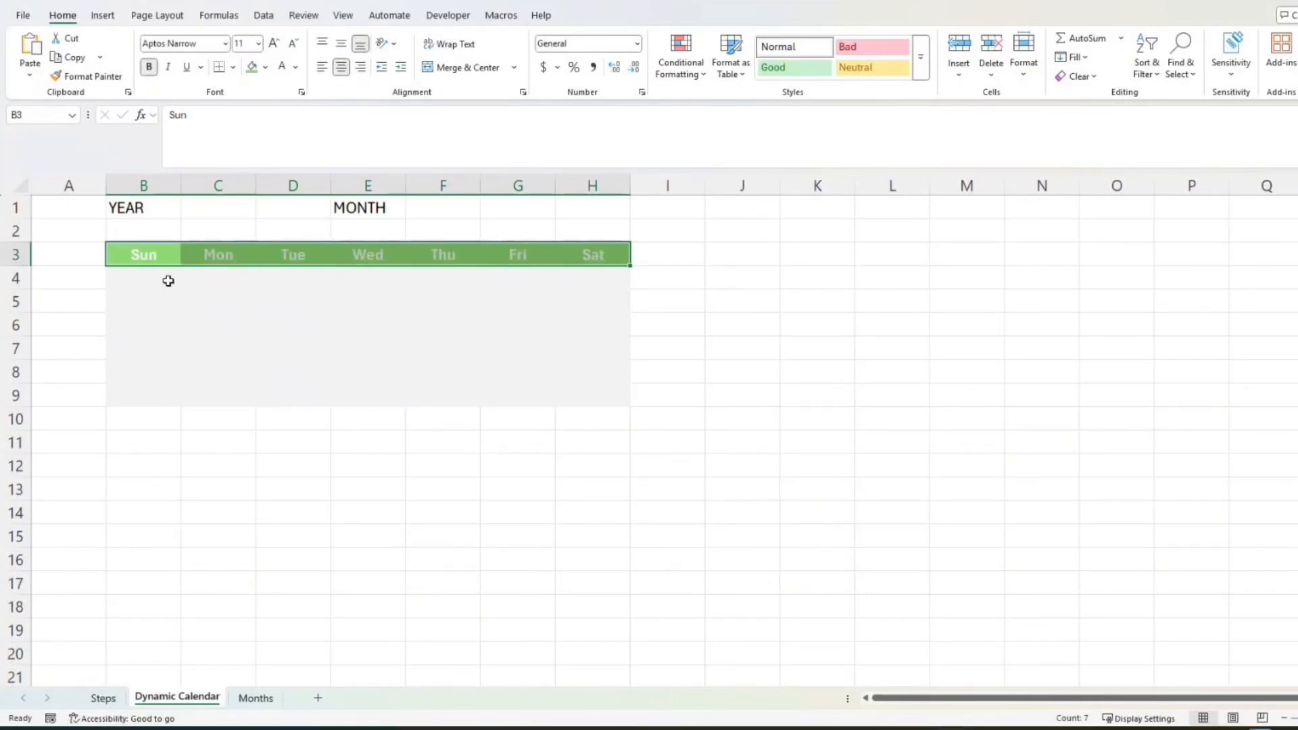
- Apply white borders to all cells of the calendar grid B3:H9
left_click(165, 275)
left_click_drag(159, 263, 579, 392)
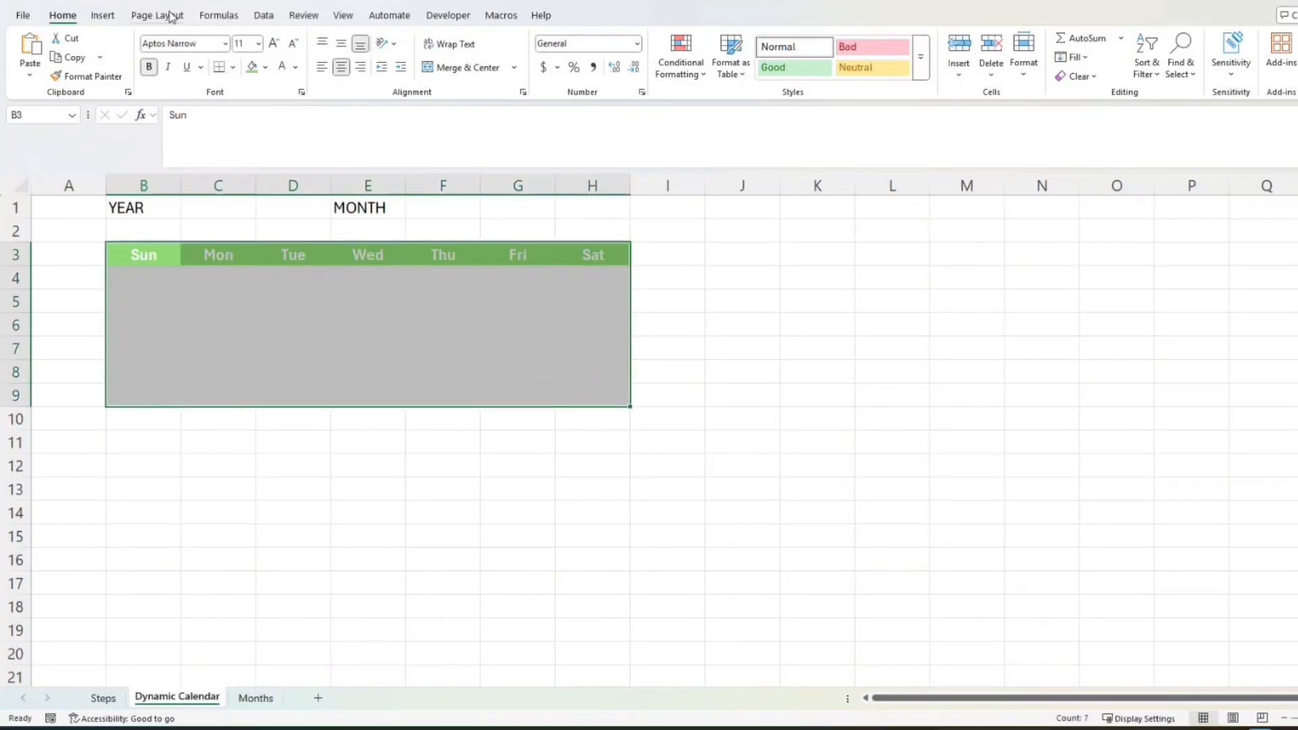
left_click(232, 66)
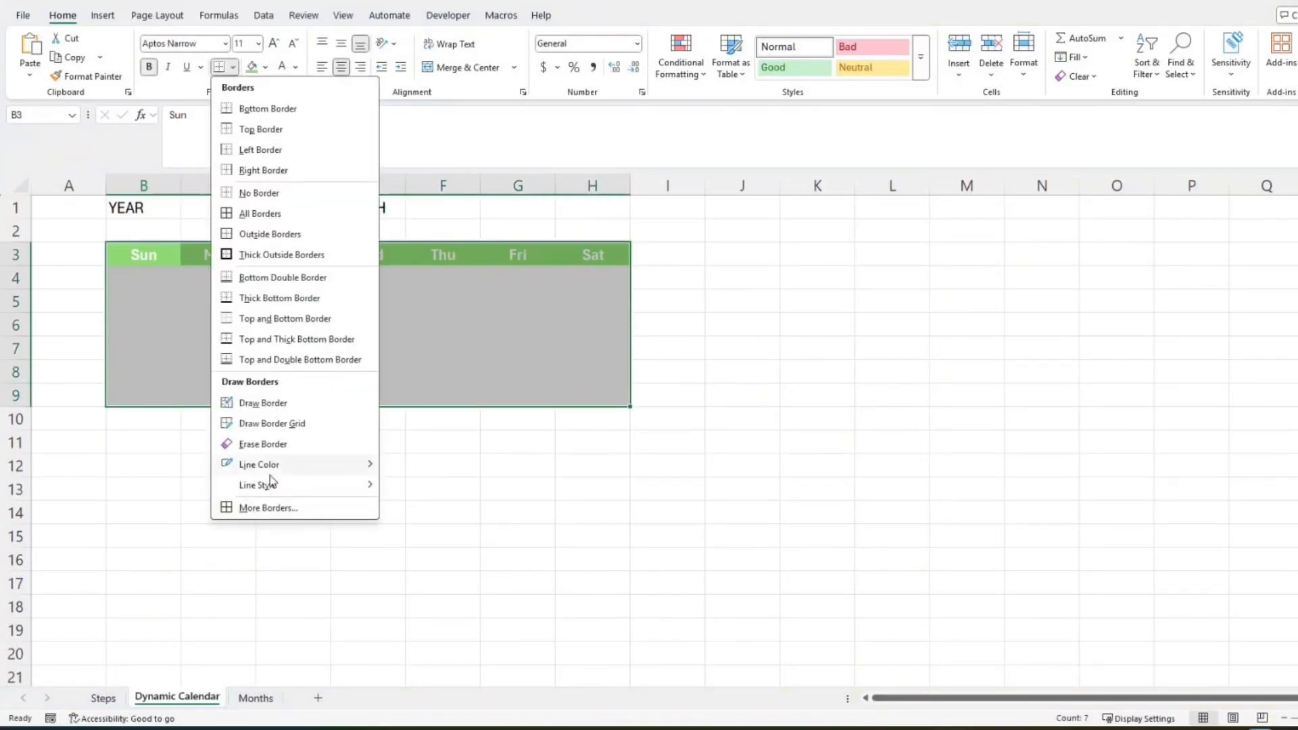
mouse_move(259, 464)
left_click(410, 534)
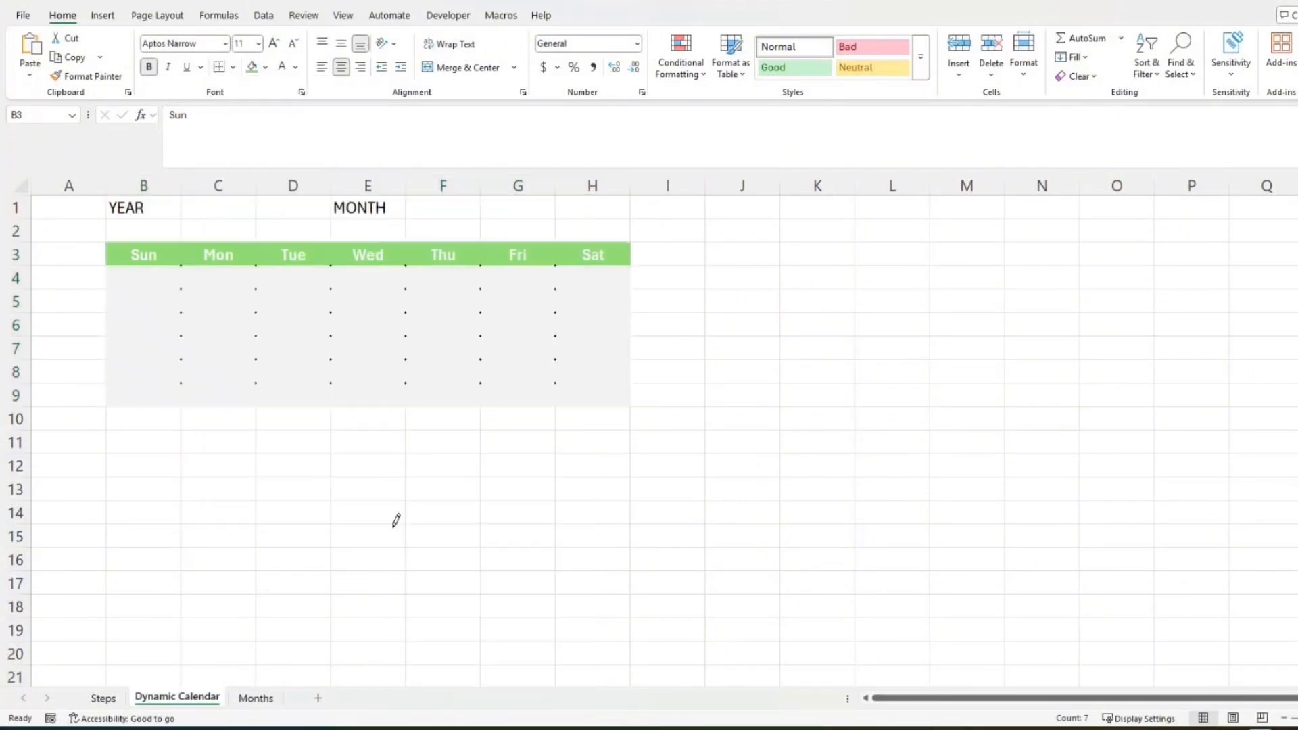
left_click(233, 66)
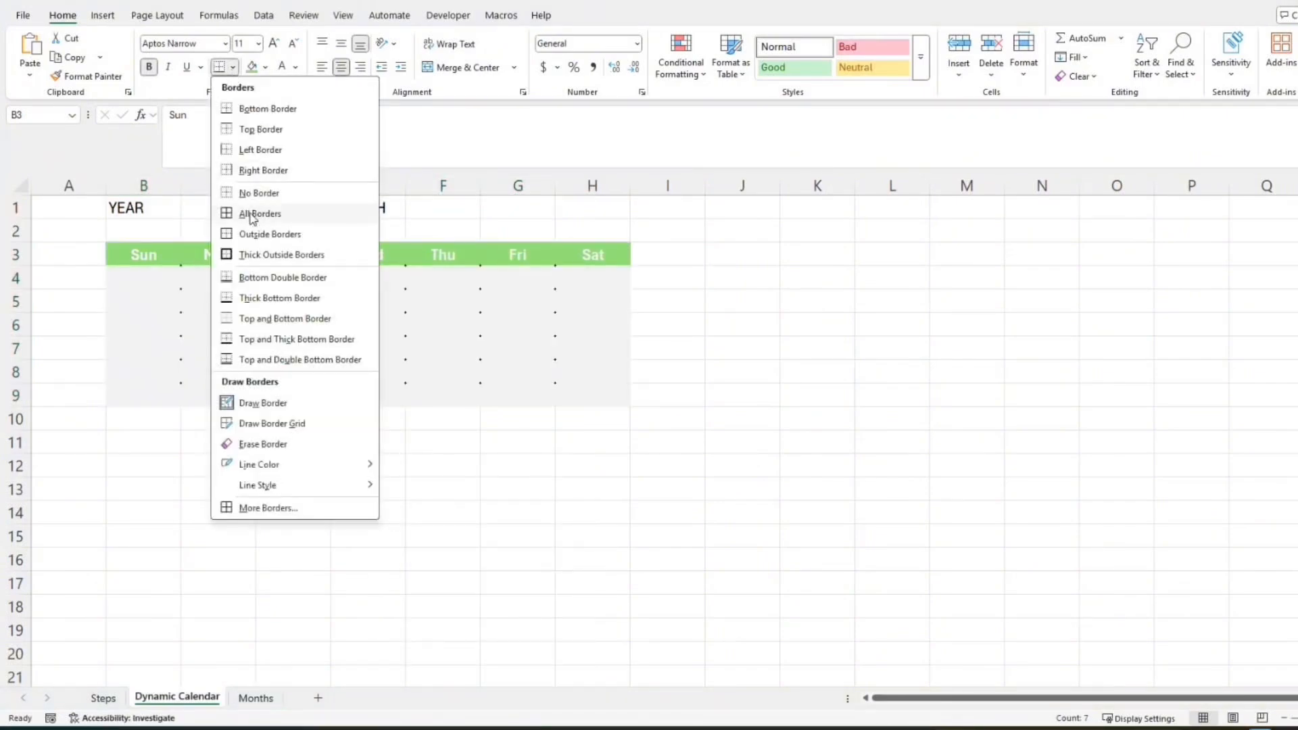
left_click(247, 213)
left_click(160, 282)
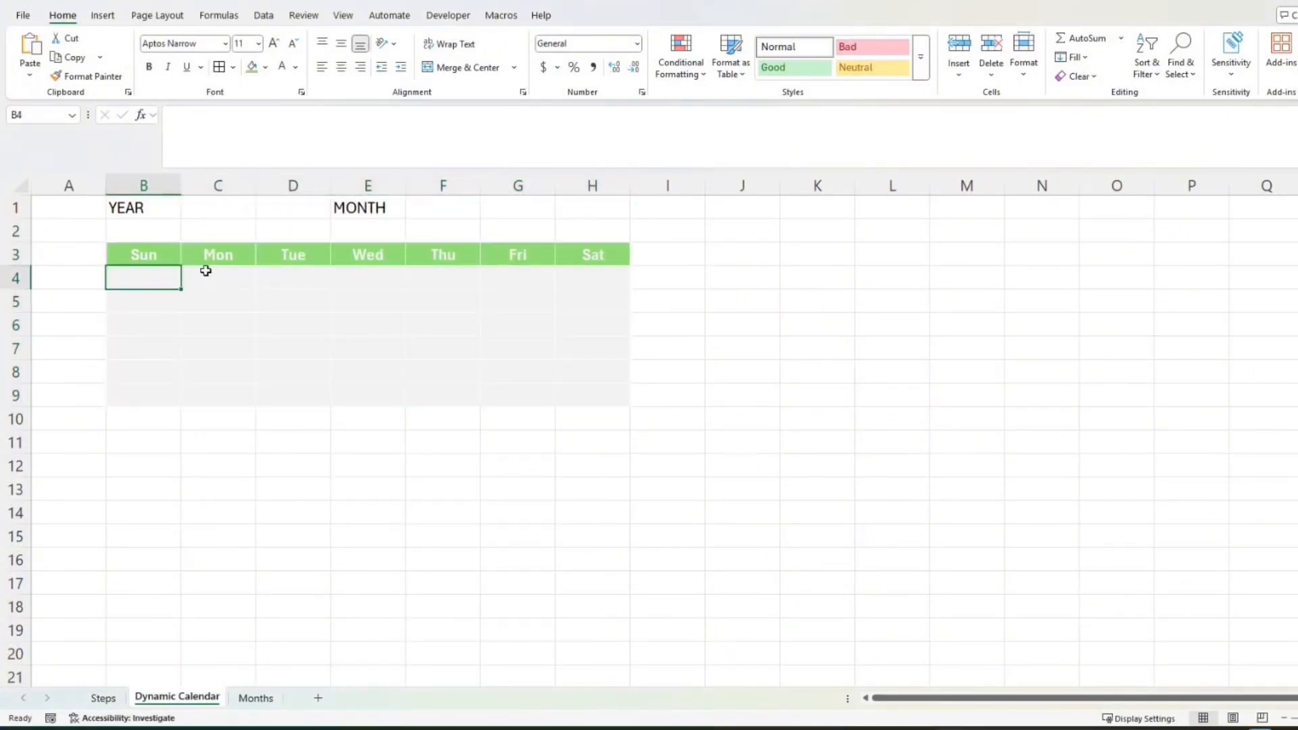
- Center the cells B1:F1 and give the YEAR and MONTH labels a dark green fill with bold white text
left_click_drag(162, 211, 432, 202)
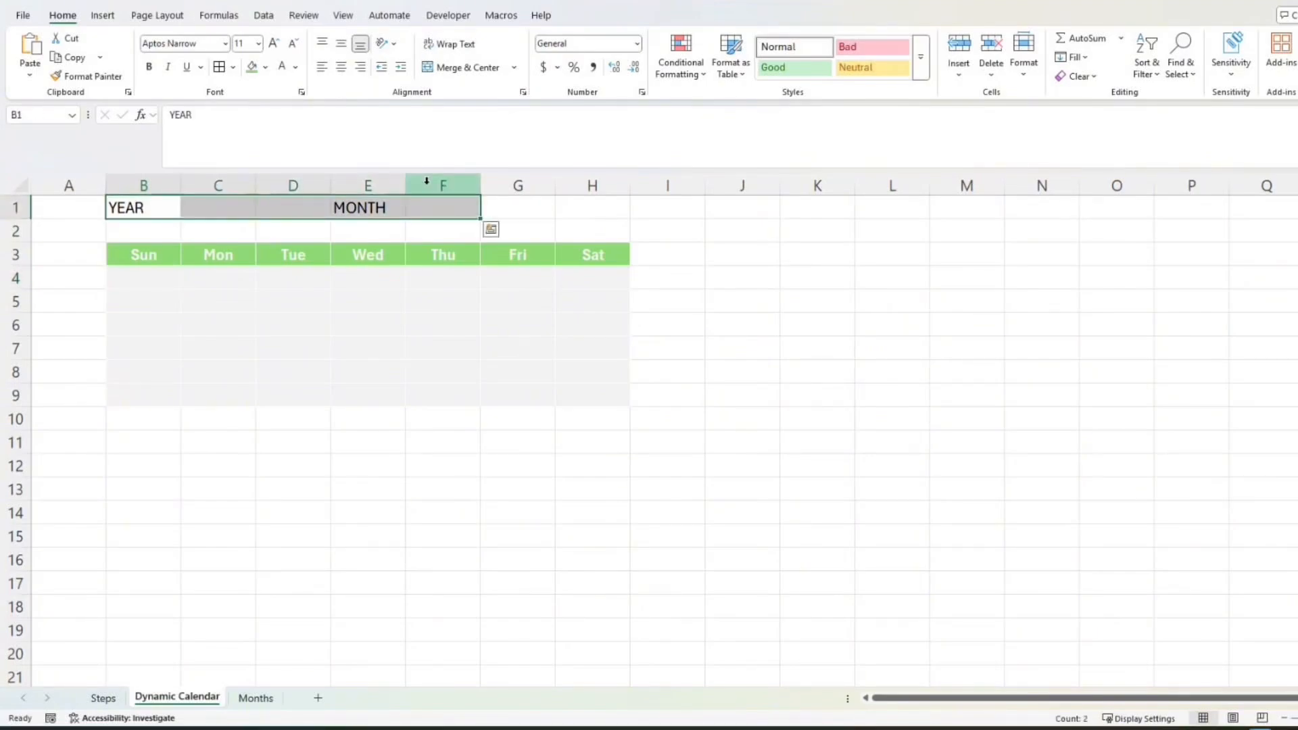
left_click(342, 67)
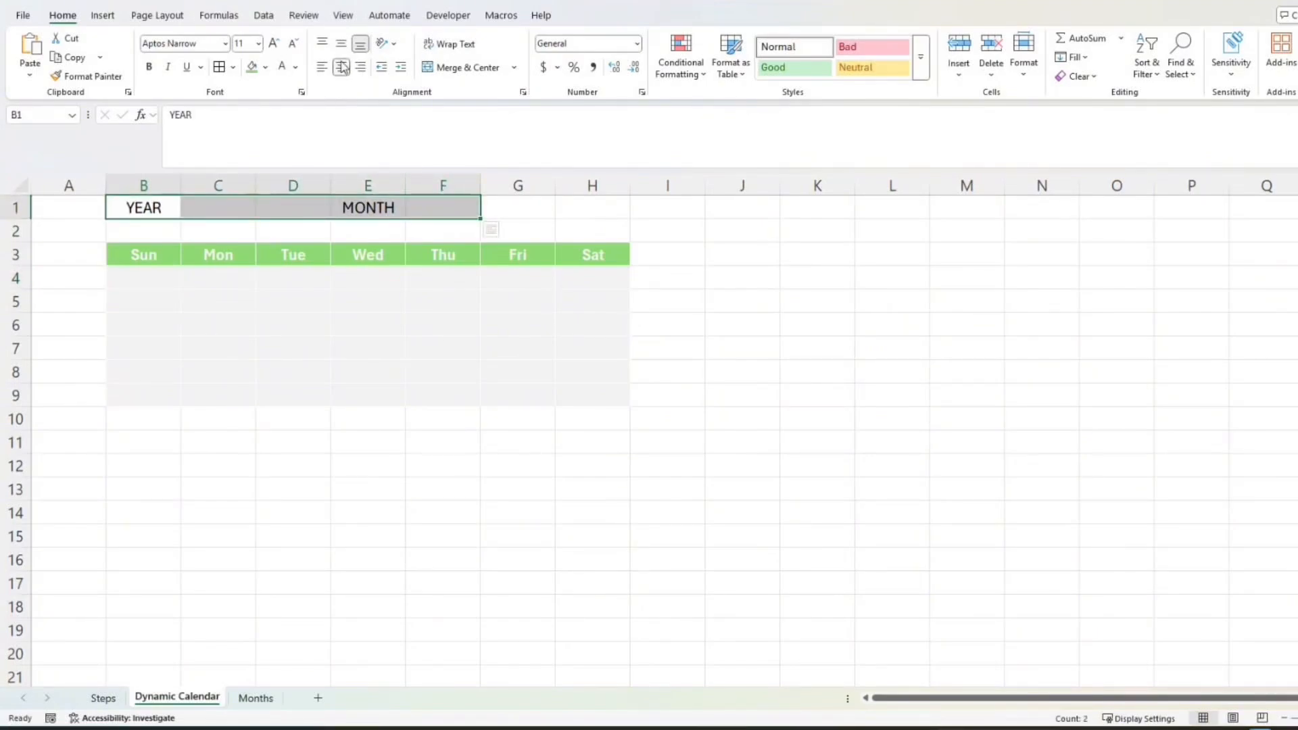
left_click(163, 201)
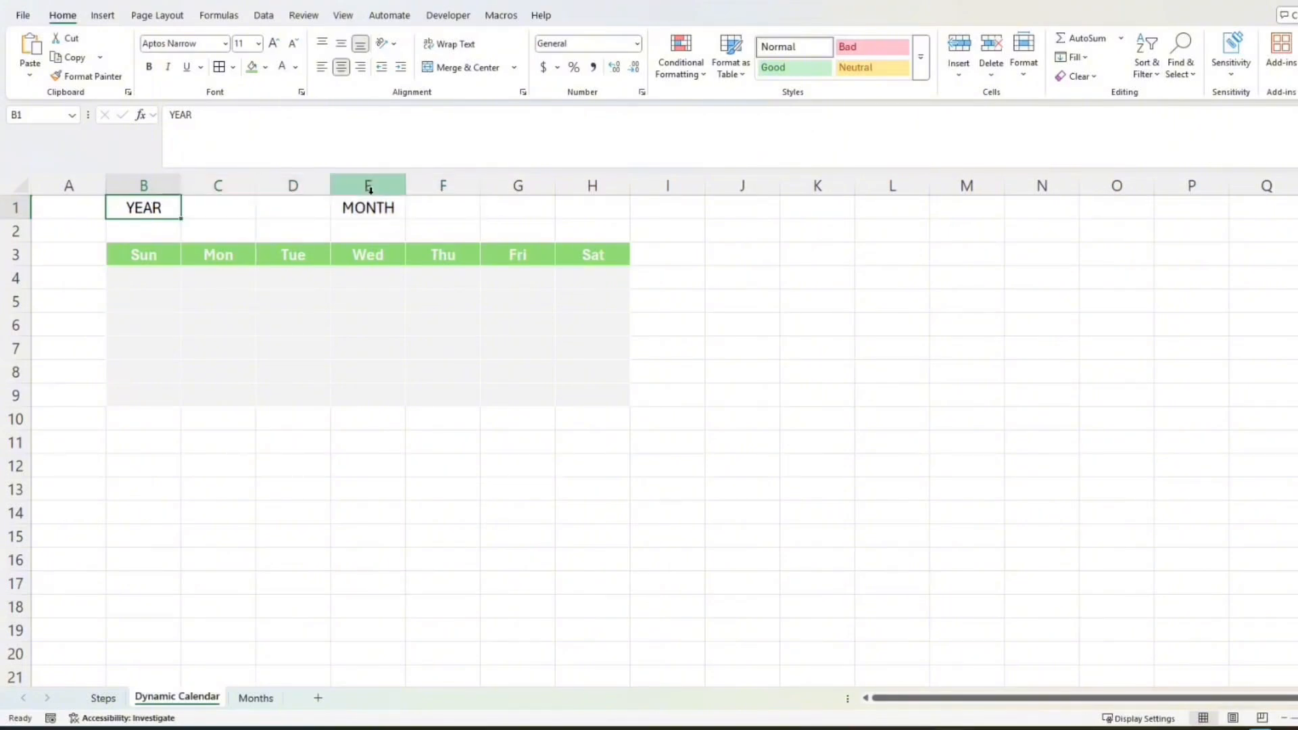
left_click(375, 212, "ctrl")
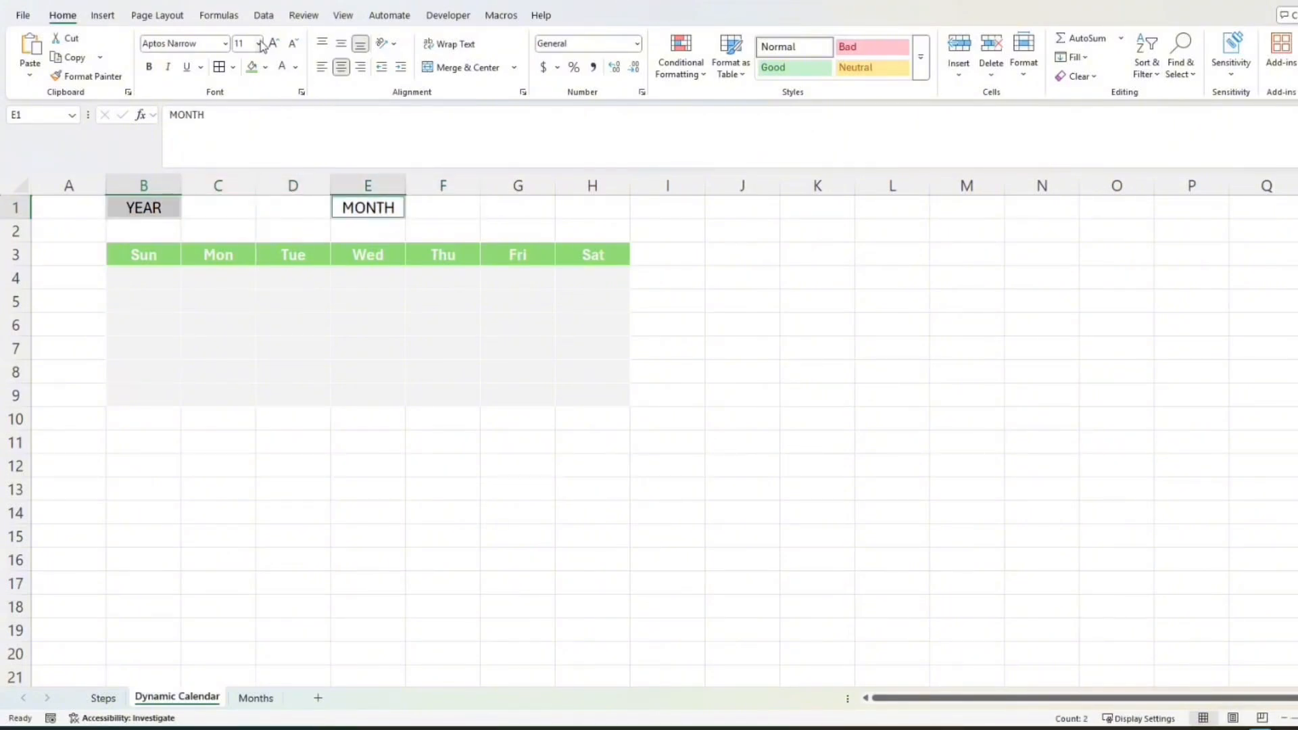
left_click(267, 65)
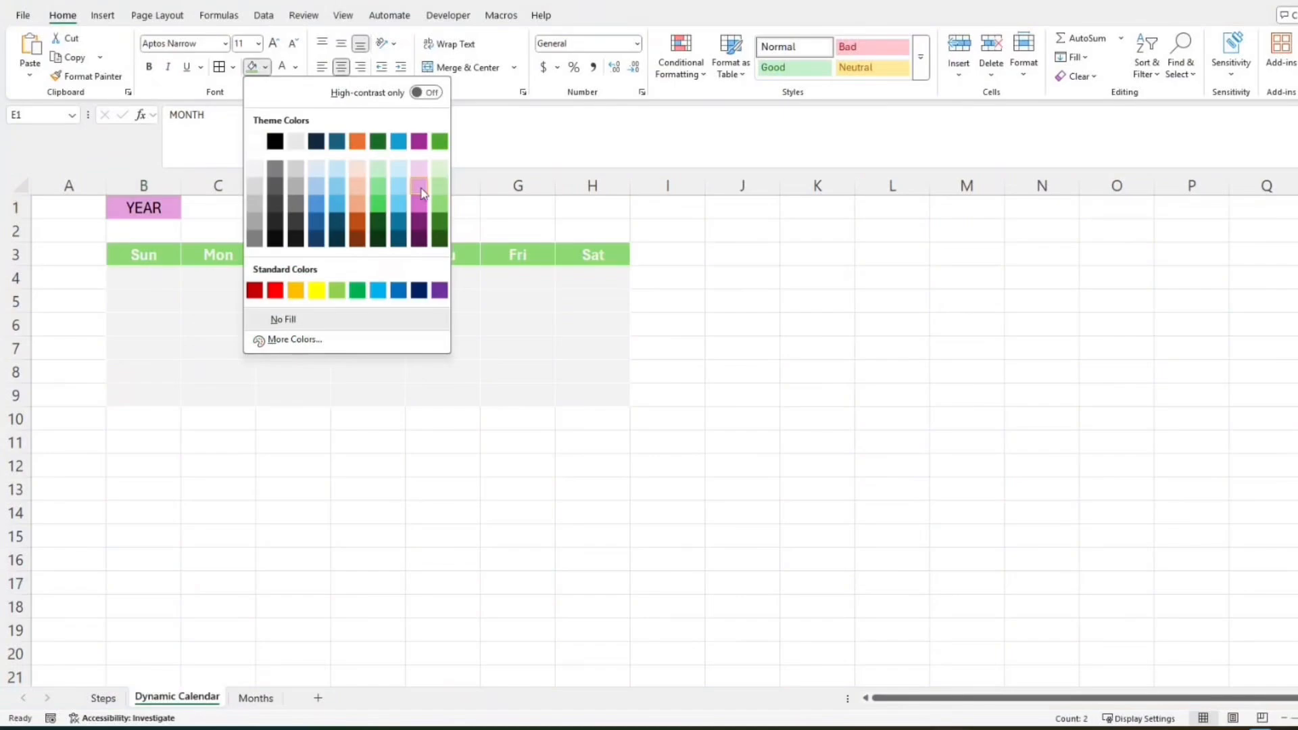
left_click(442, 217)
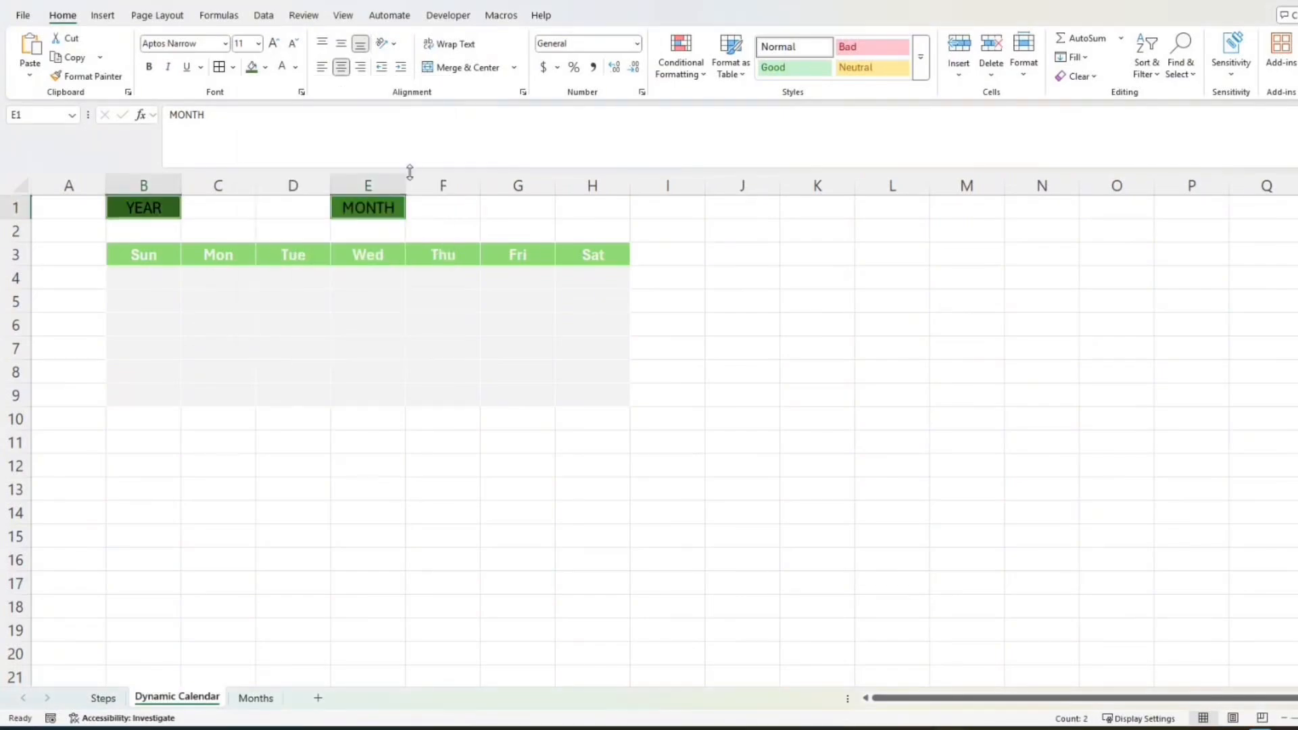
left_click(282, 70)
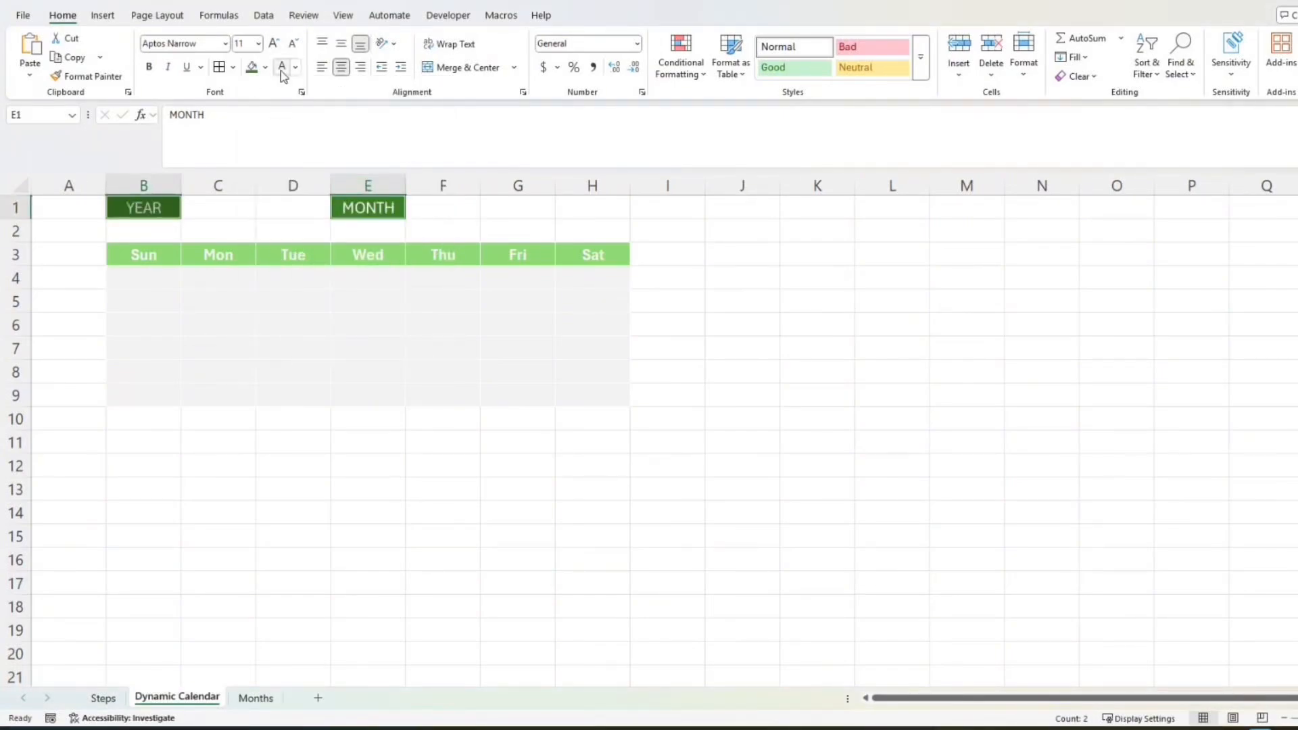
left_click(149, 66)
- Apply a light gray fill to the year and month input cells C1 and F1
left_click(235, 206)
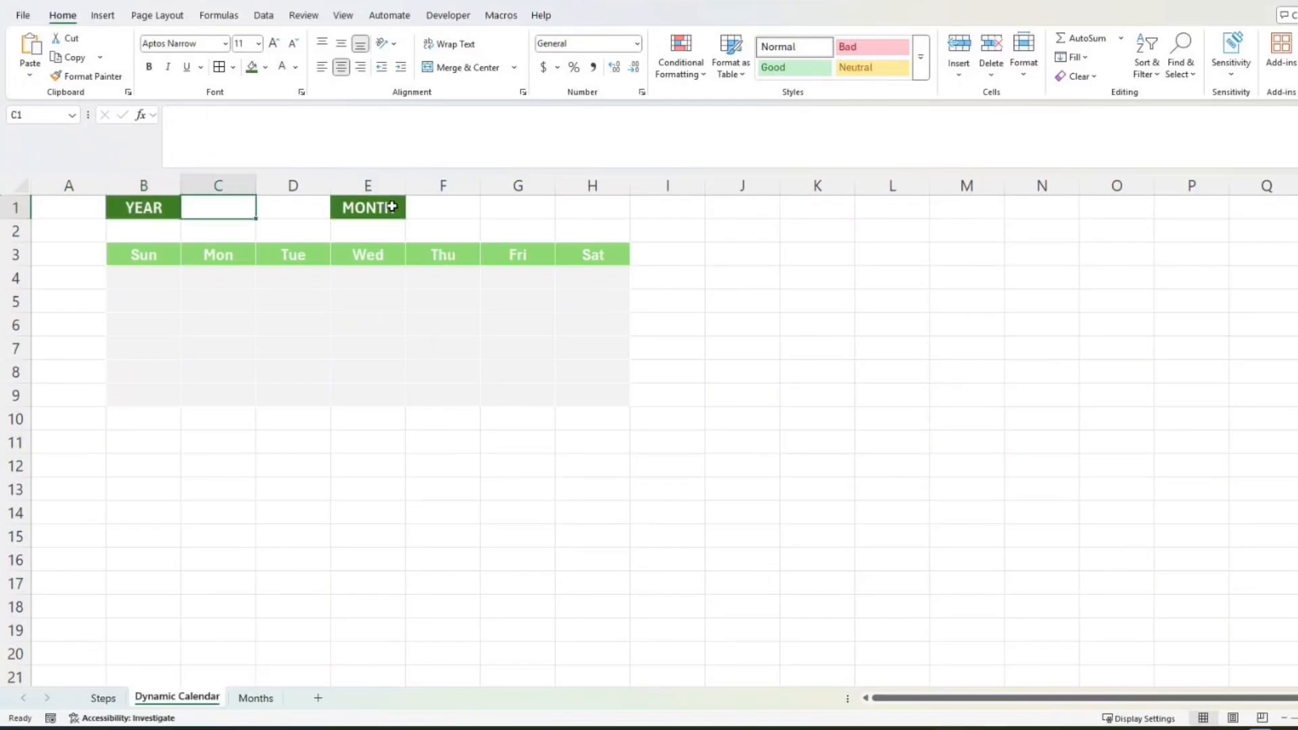
left_click(435, 208, "ctrl")
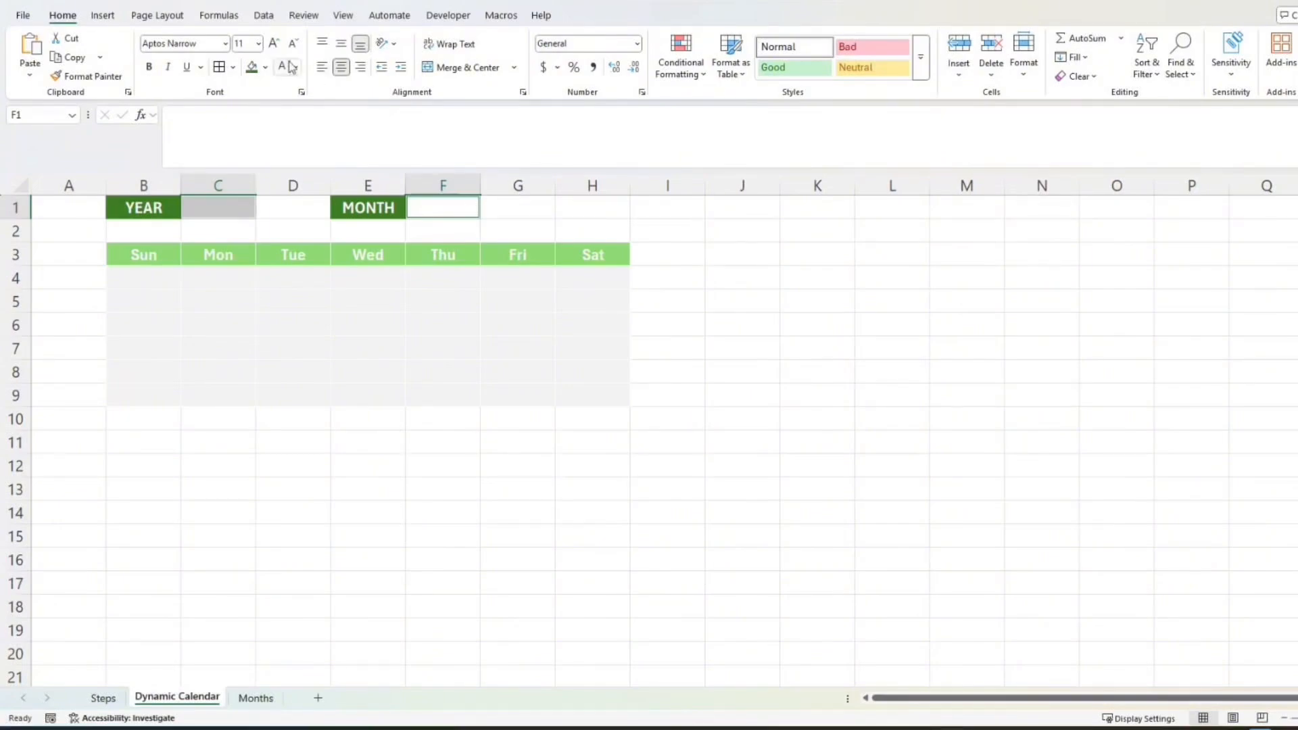
left_click(266, 69)
left_click(268, 141)
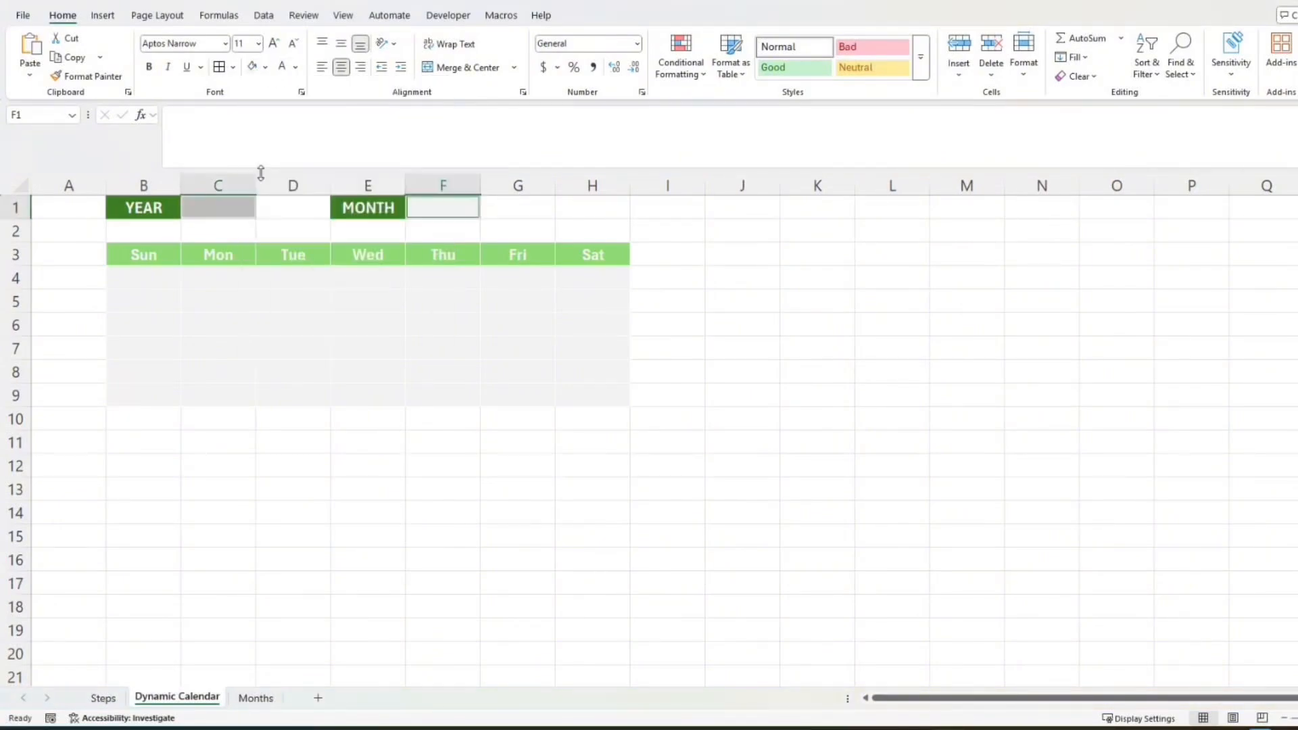
left_click(477, 260)
left_click(464, 293)
left_click(165, 279)
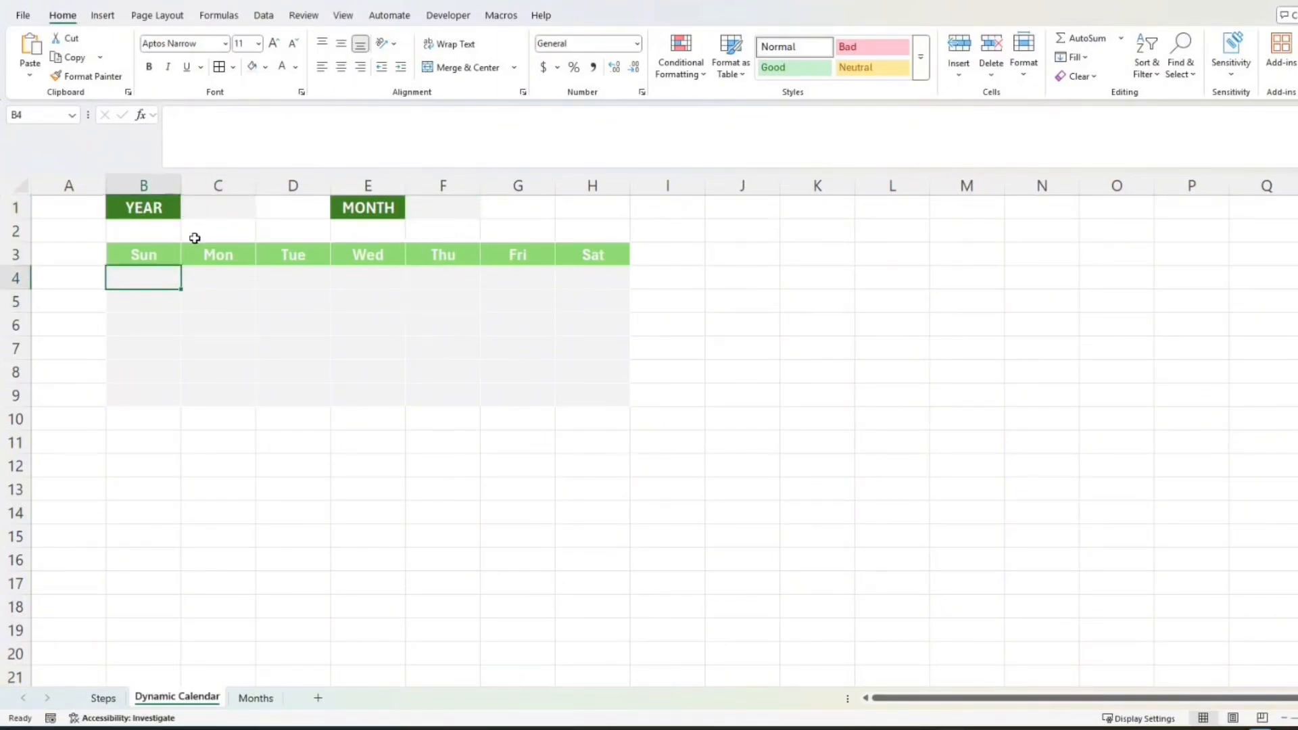
- Hide the gridlines on the Dynamic Calendar sheet
left_click(349, 17)
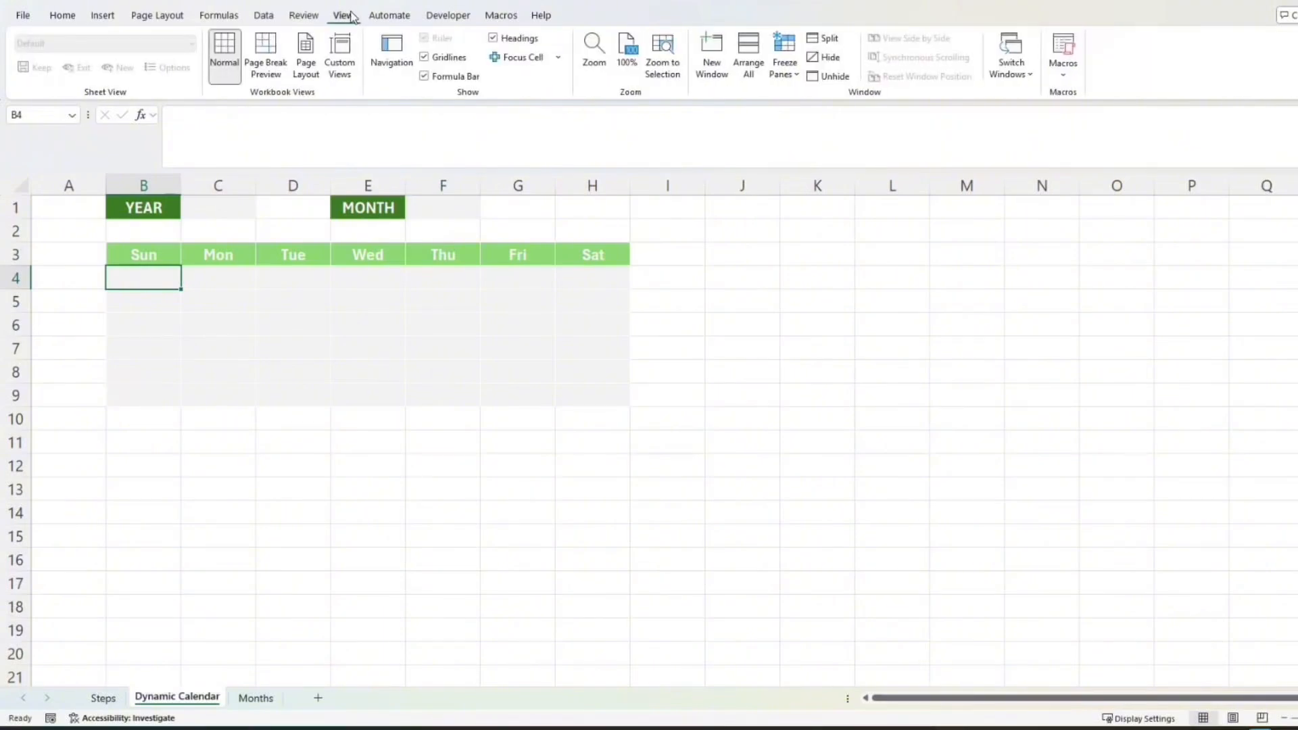
left_click(424, 57)
left_click(261, 306)
left_click(172, 282)
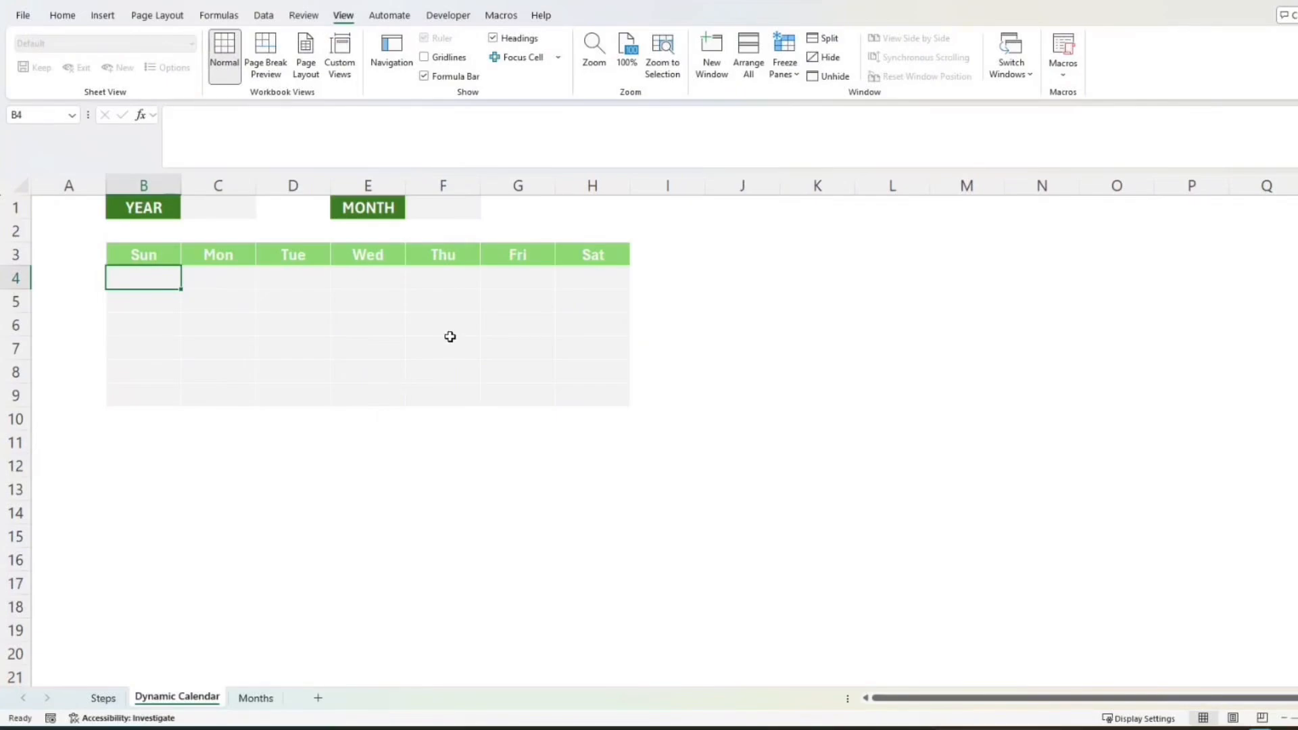
- Enter 2025 as the year in cell C1
left_click(239, 212)
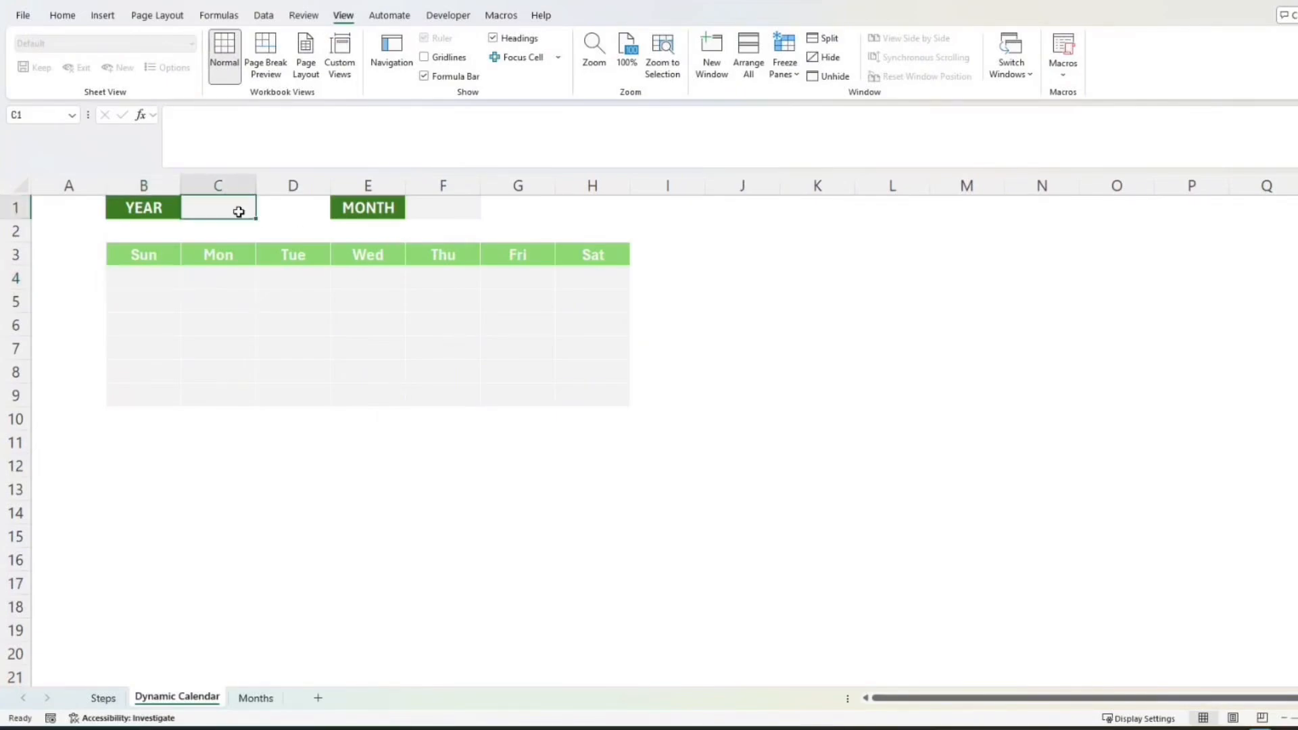
type("2025")
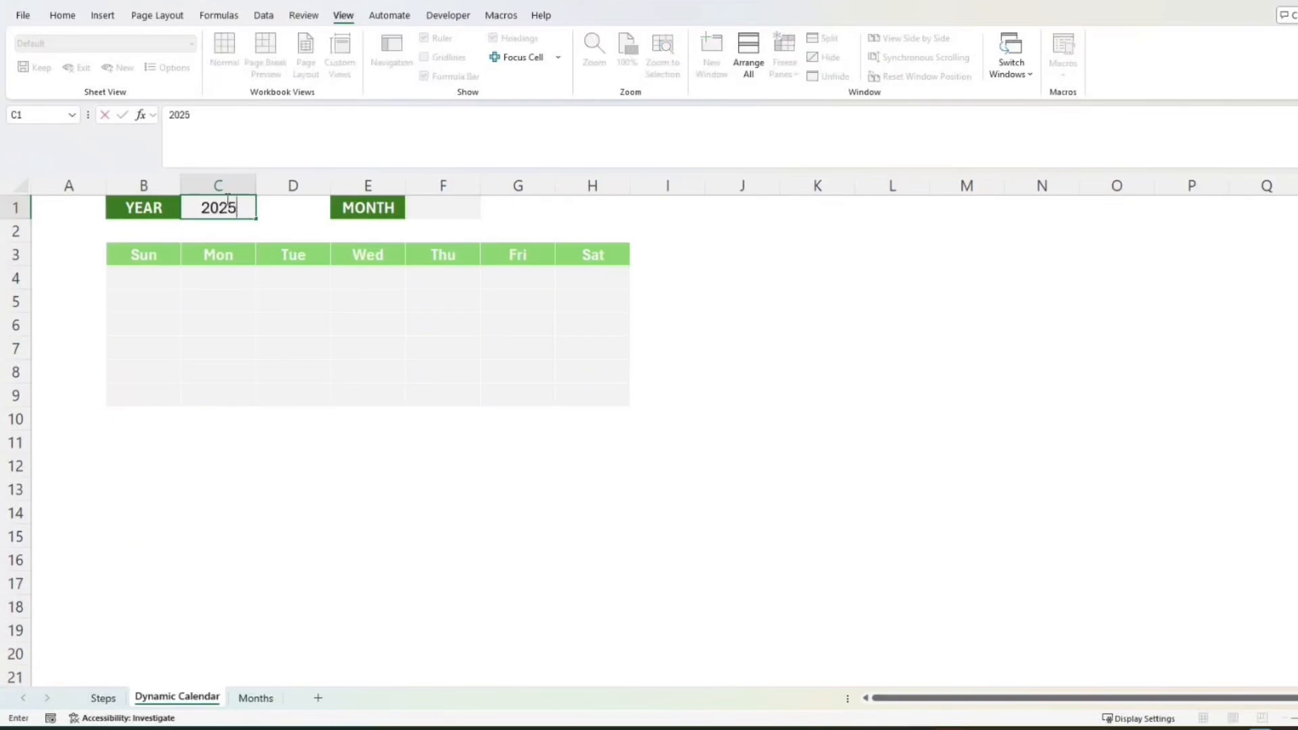
key("Return")
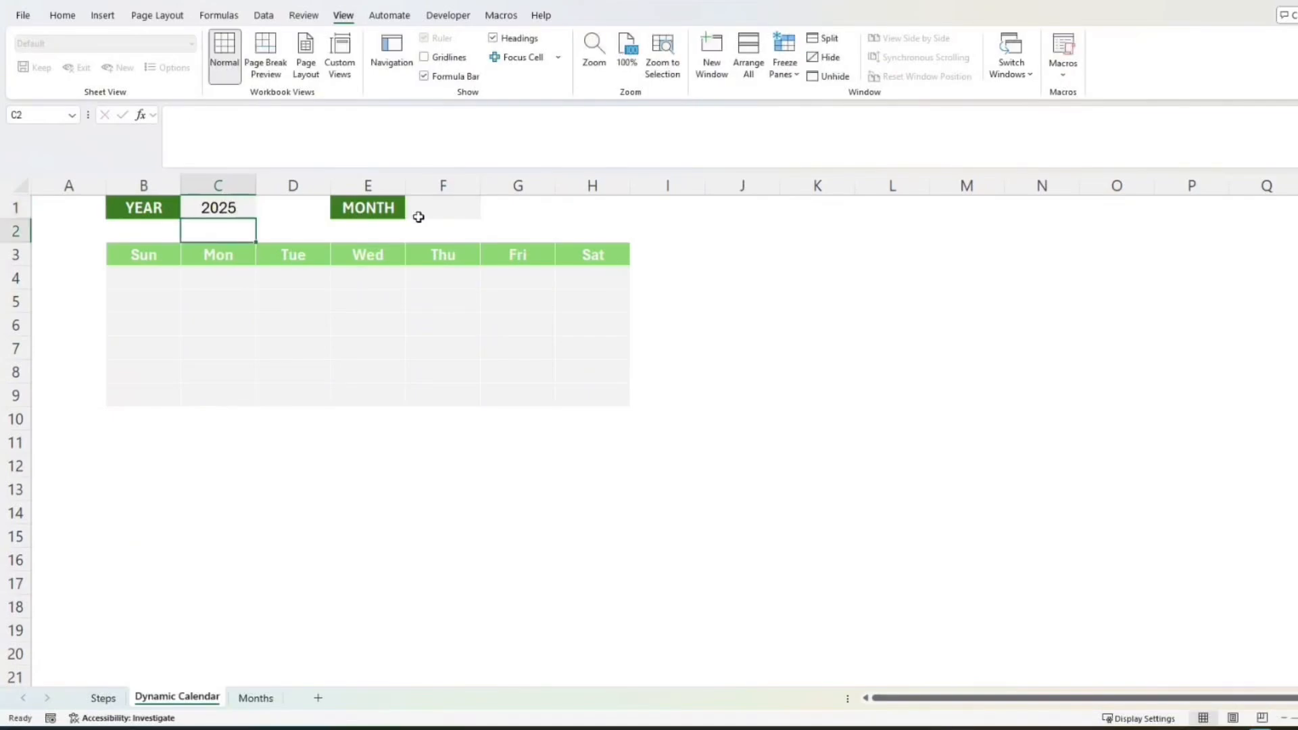
- Set up data validation on the month input cell F1 that allows a List
left_click(421, 215)
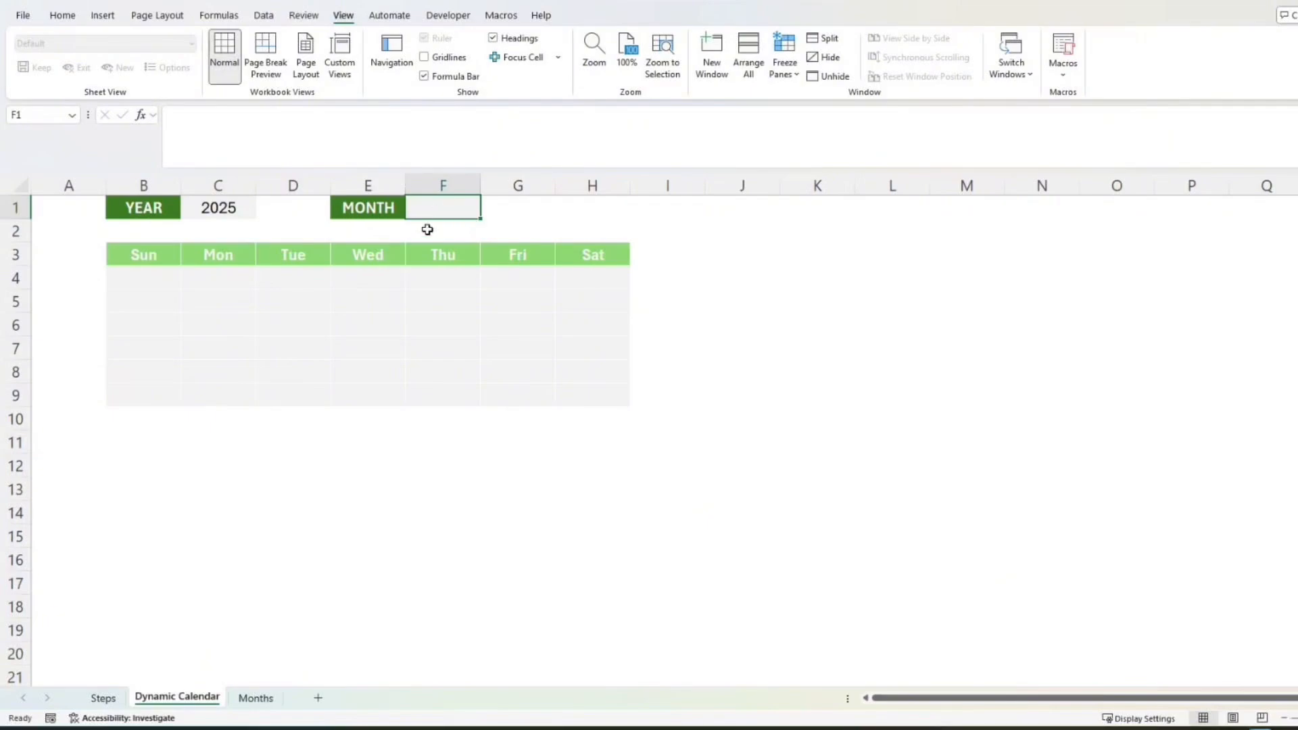
left_click(255, 697)
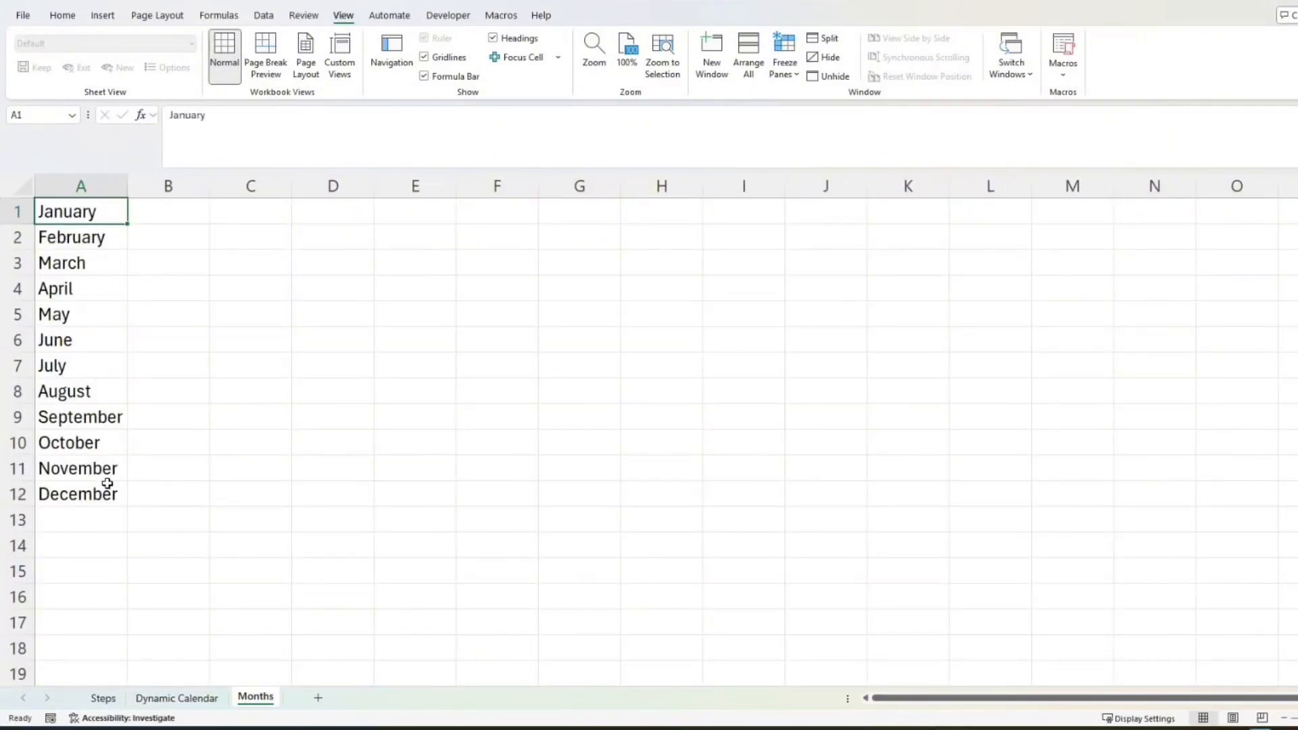
left_click(195, 700)
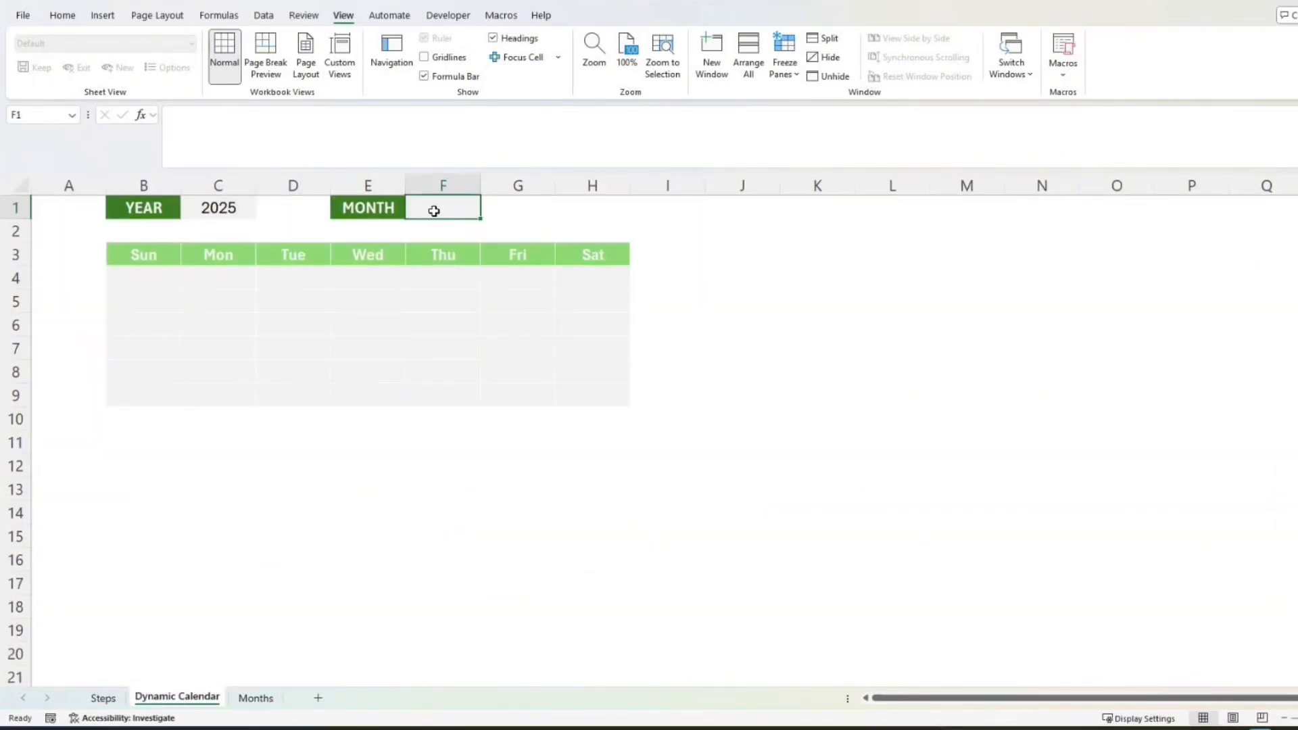
left_click(75, 20)
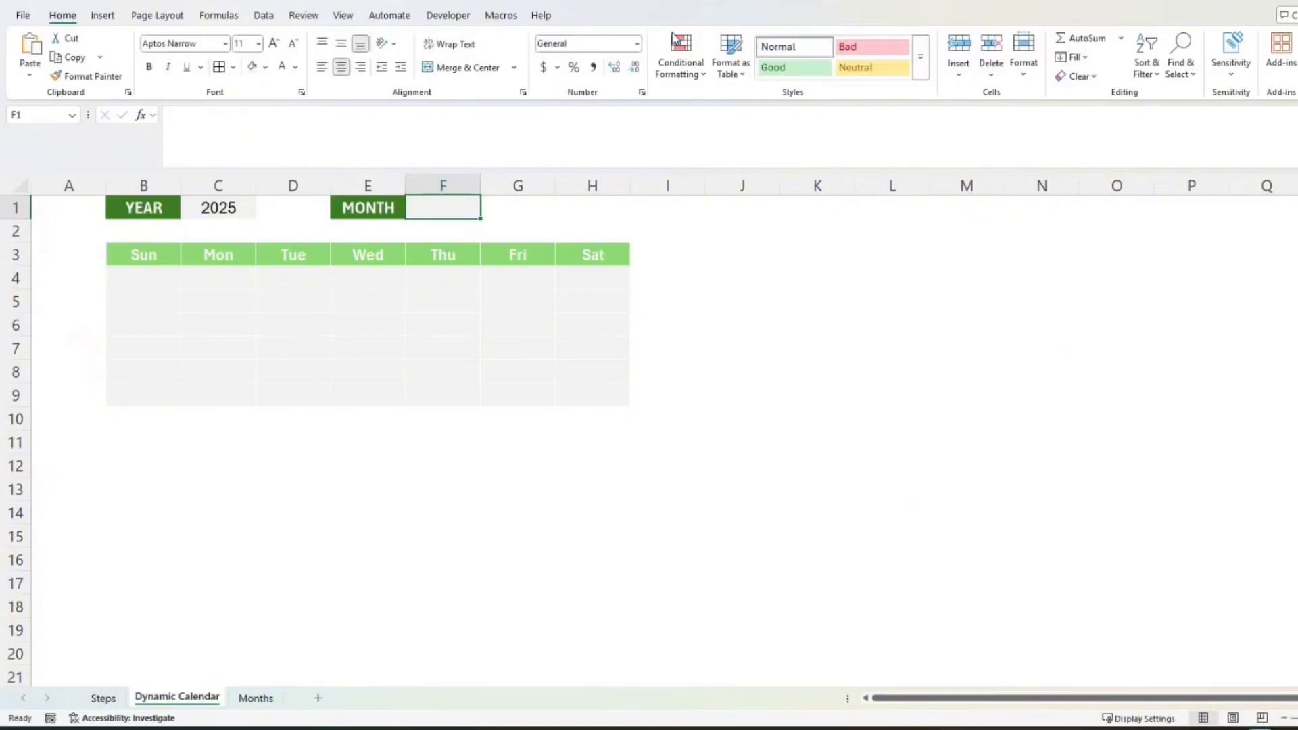
left_click(271, 15)
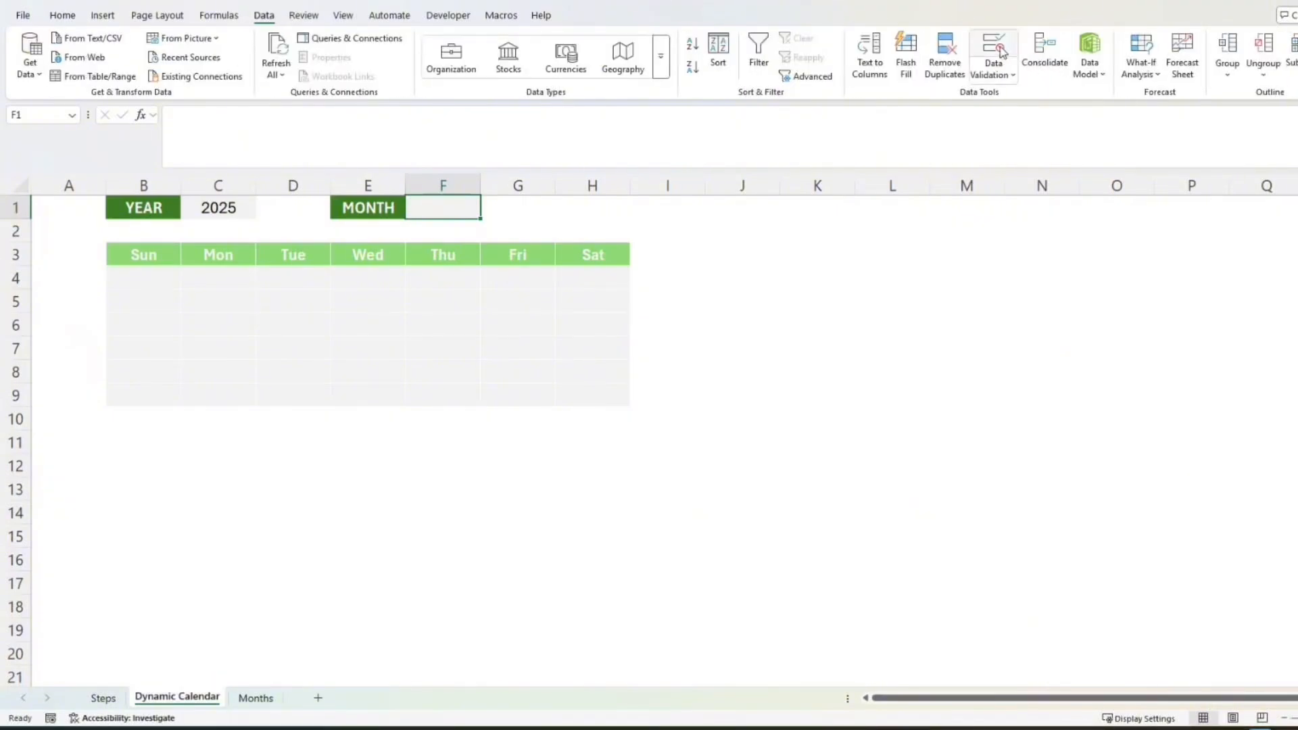
left_click(1001, 52)
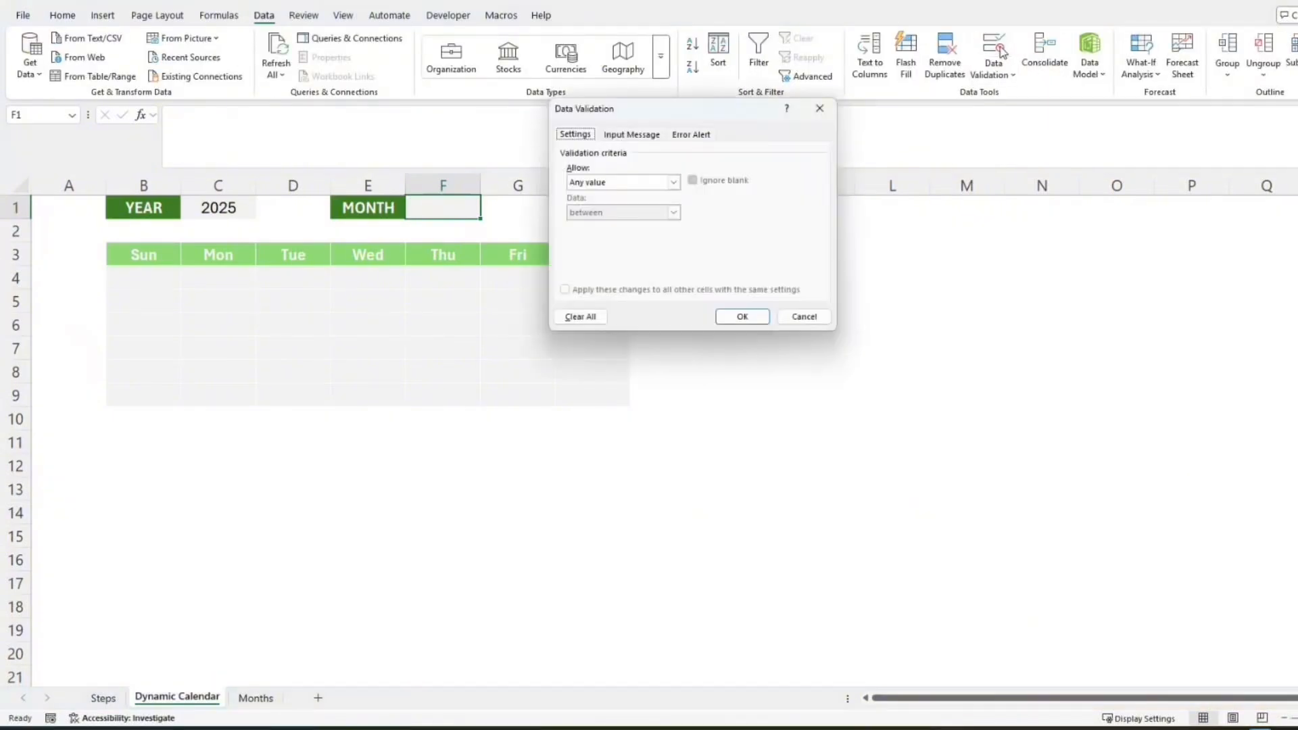
left_click(672, 182)
left_click(586, 225)
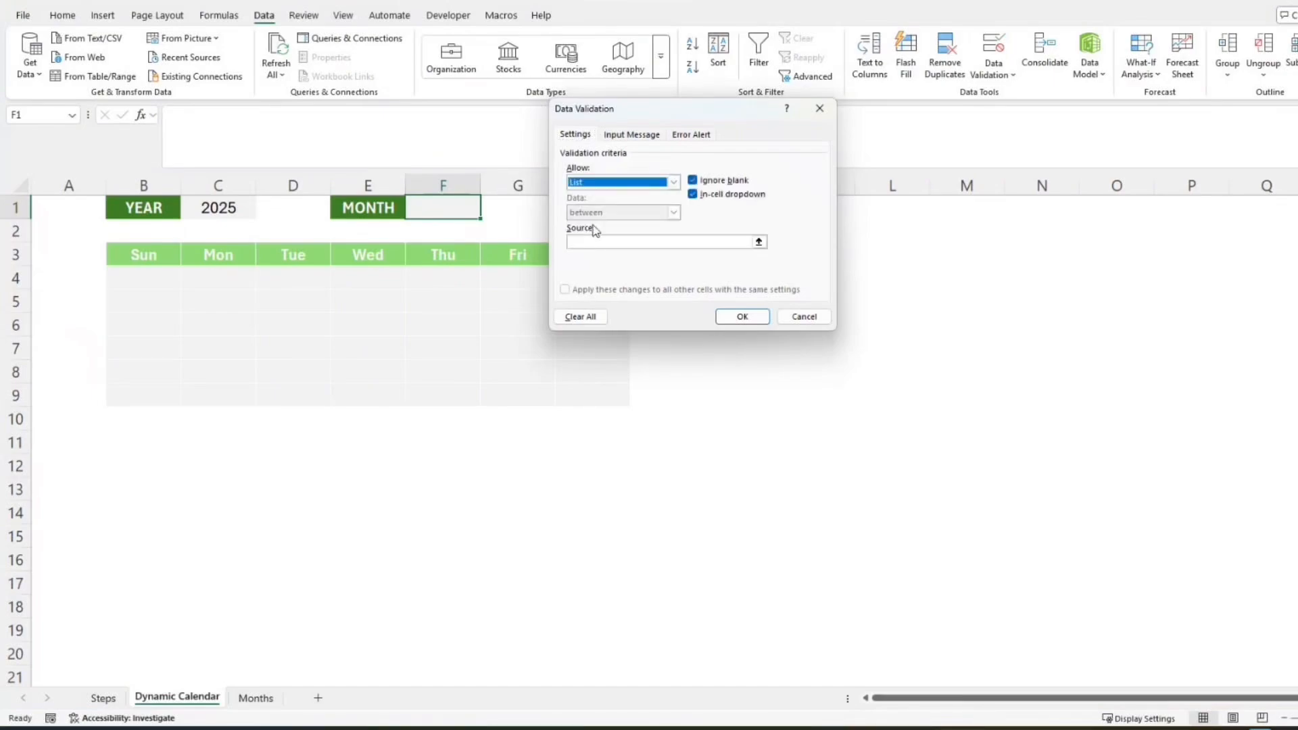
- Use the month names in A1:A12 of the Months sheet as the validation list's source and apply it
left_click(758, 243)
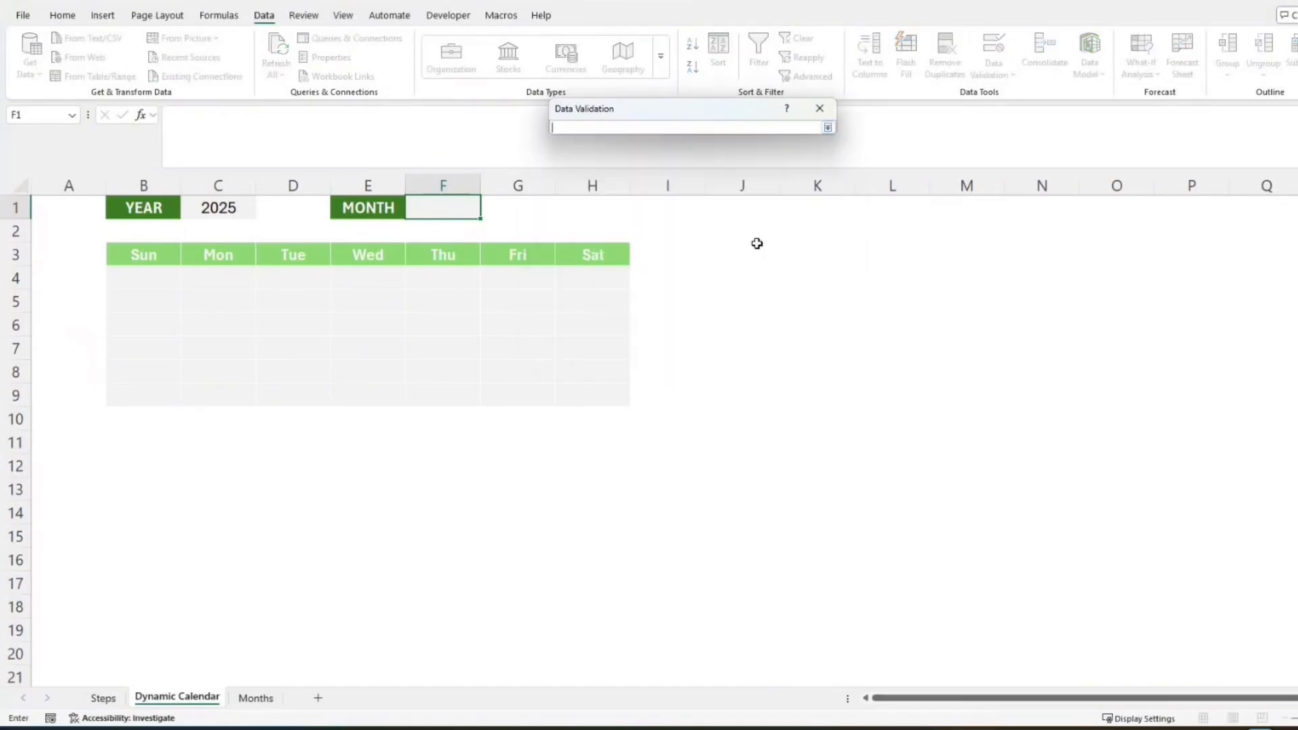
left_click(241, 703)
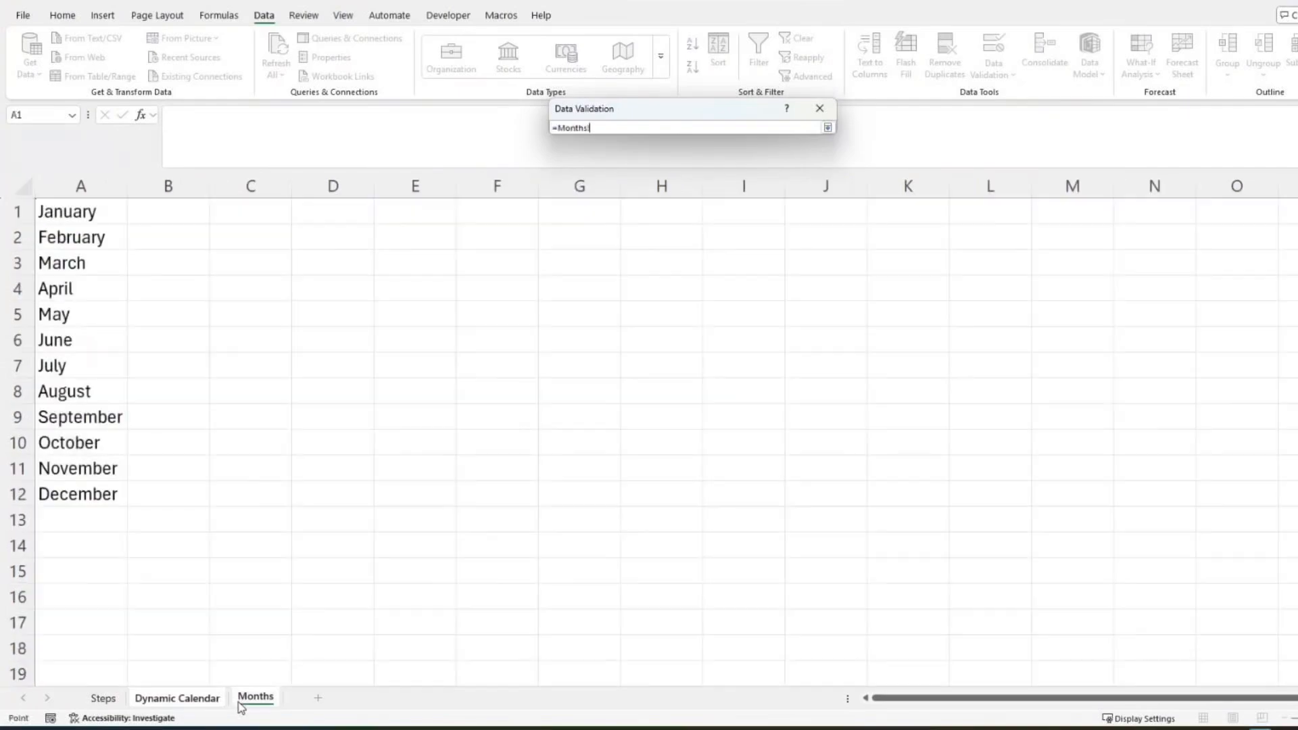
left_click_drag(68, 220, 70, 494)
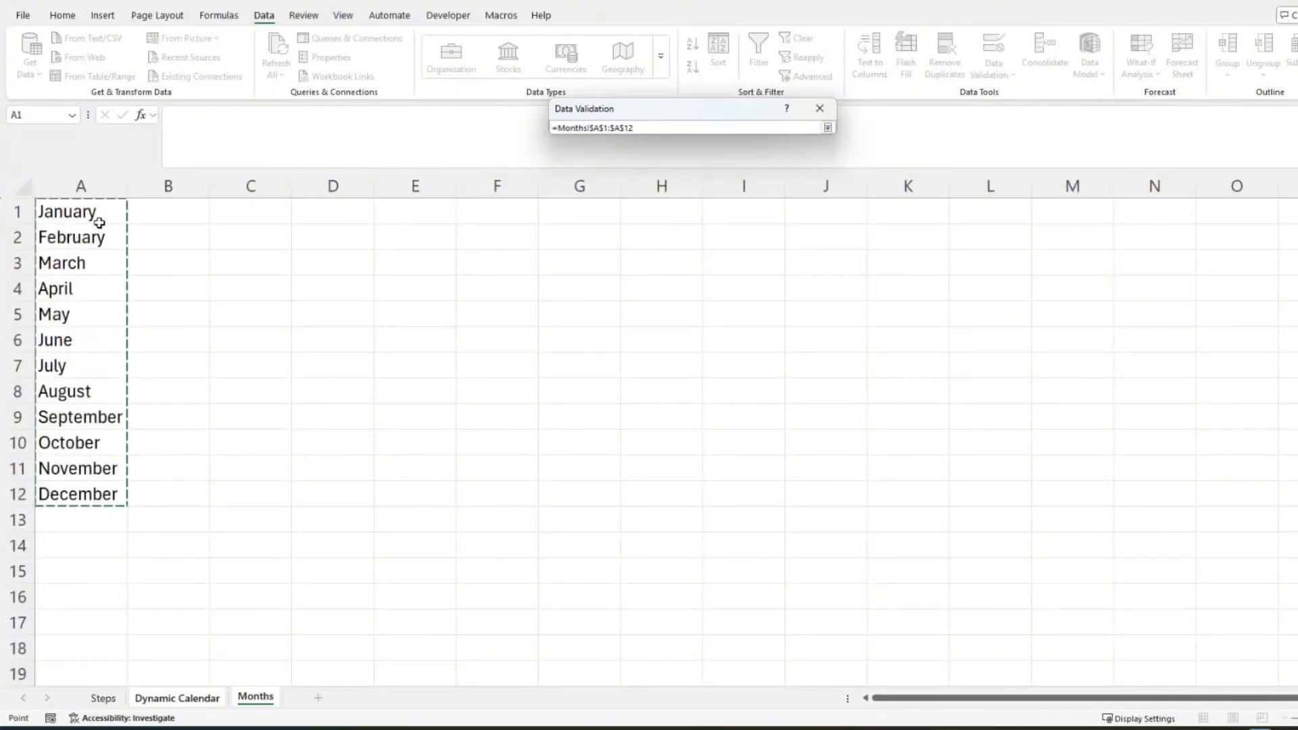
key("Return")
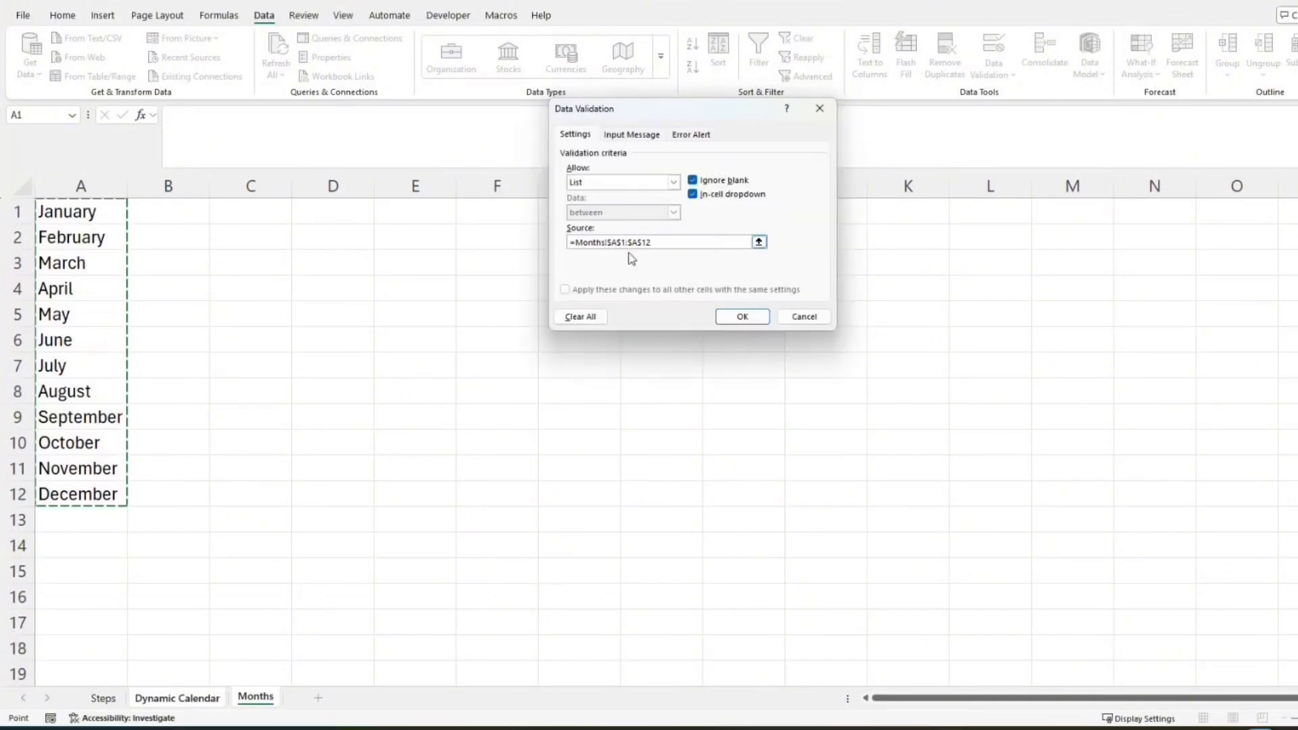
left_click(742, 317)
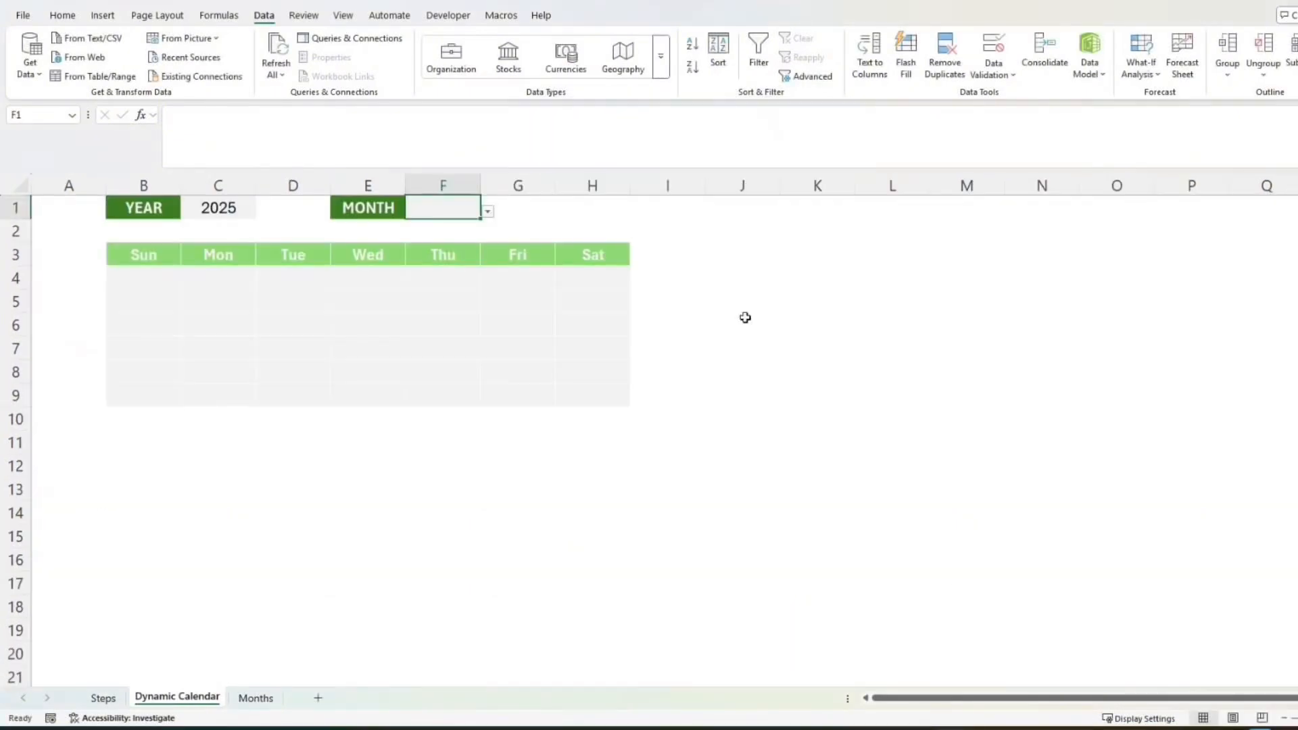
- Try September in the month drop-down list in F1, and set the month to May
left_click(488, 213)
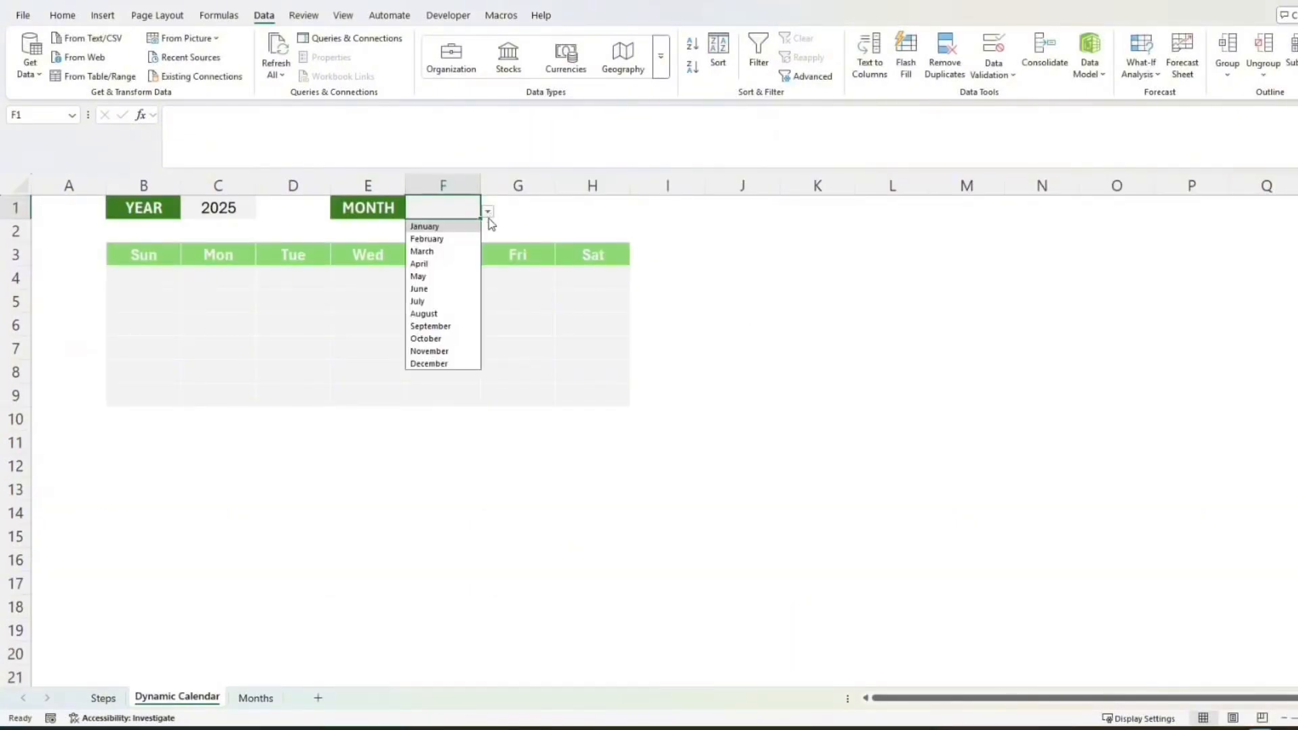
left_click(447, 325)
left_click(487, 212)
left_click(448, 276)
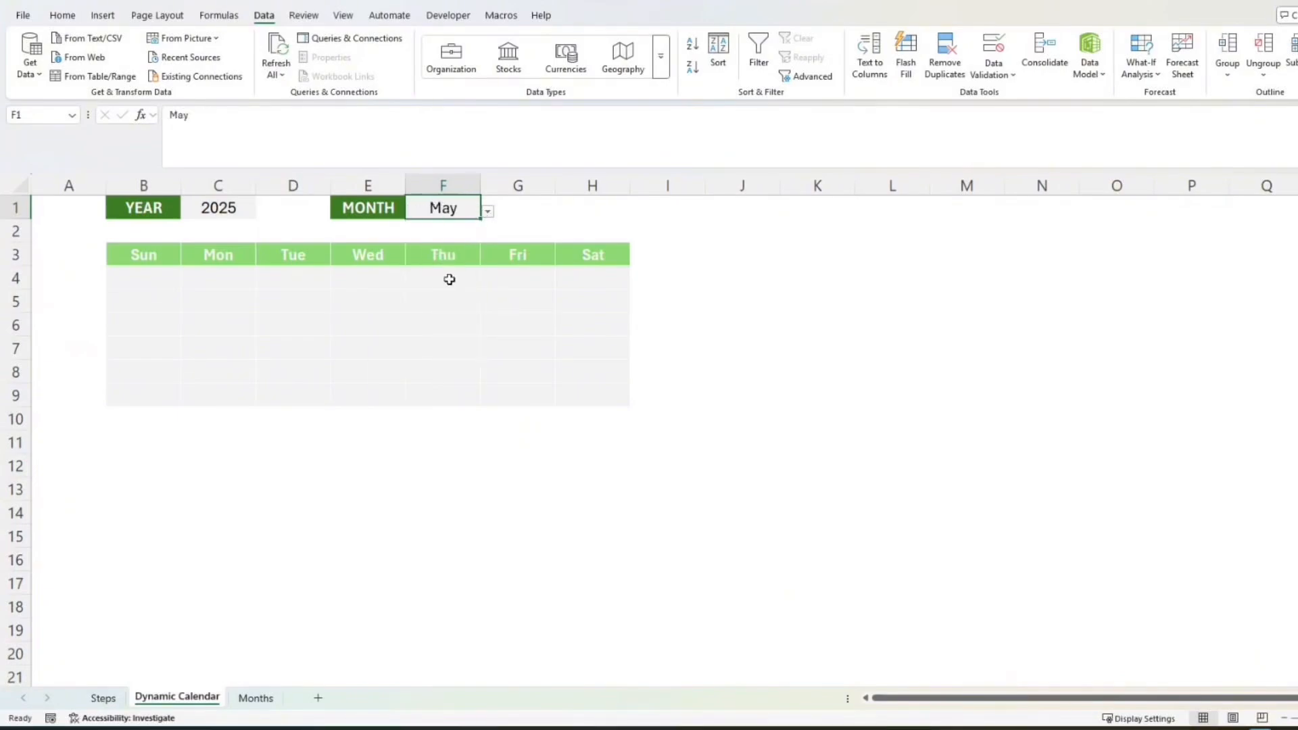
- Start a SEQUENCE formula in cell B4 with 6 rows and 7 columns
left_click(171, 273)
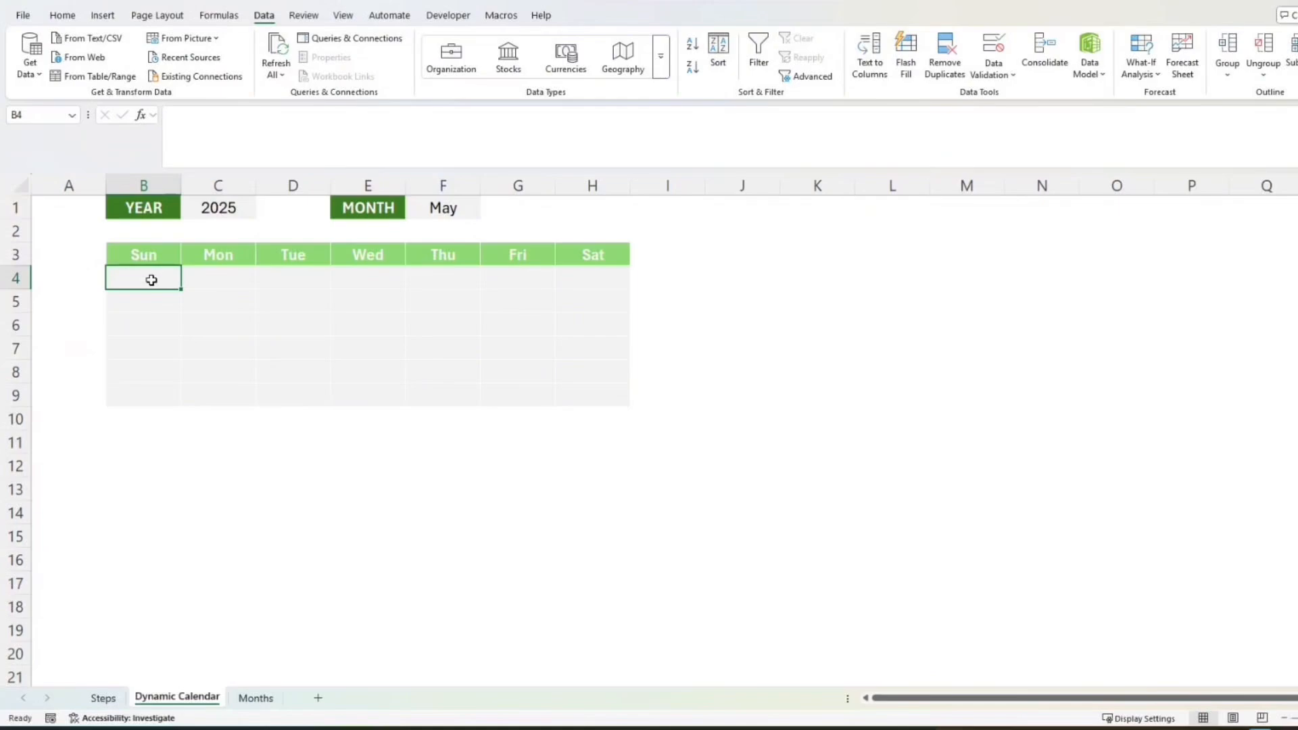
type("=")
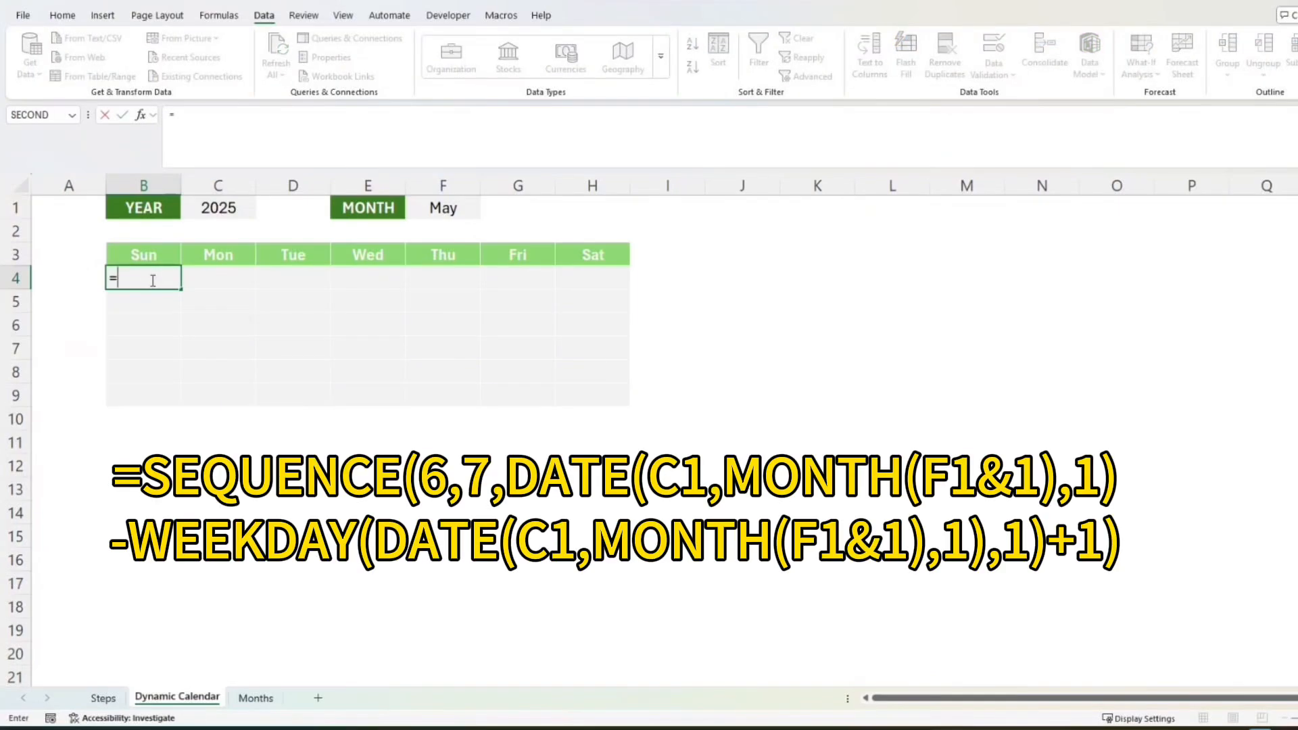
type("sequ")
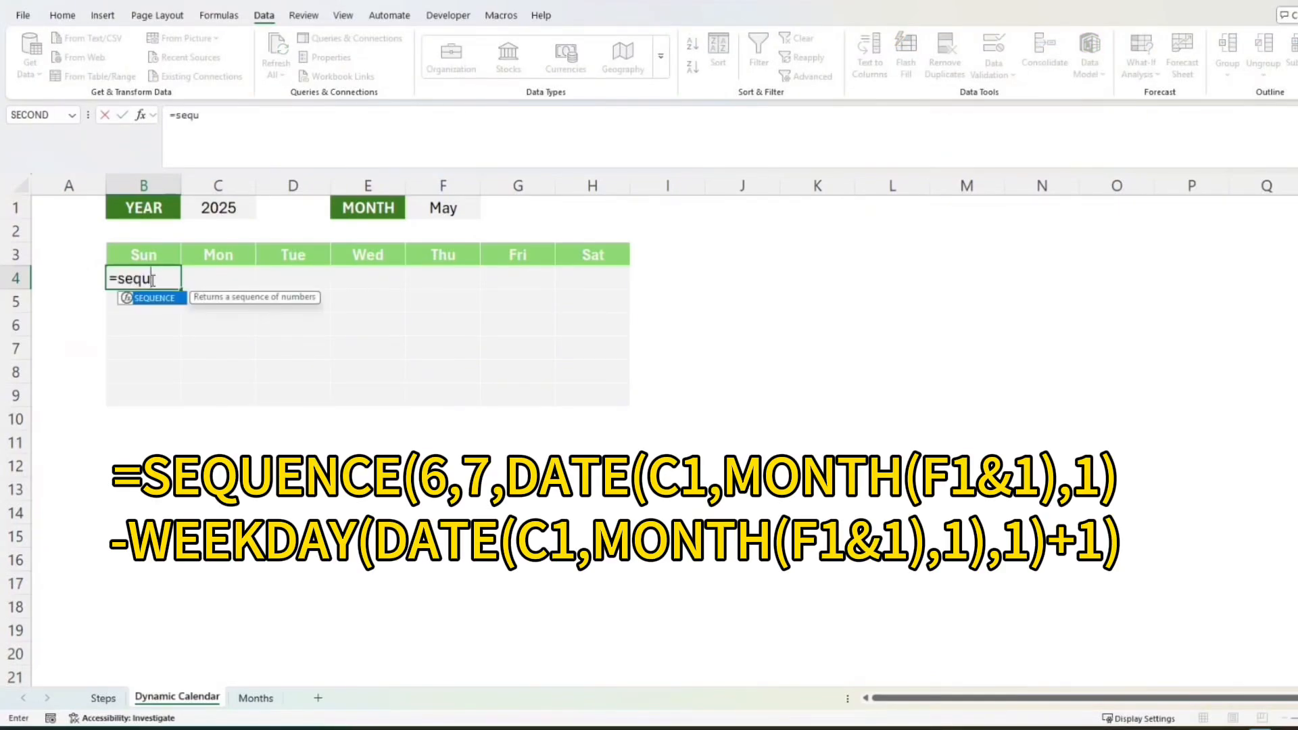
key("Tab")
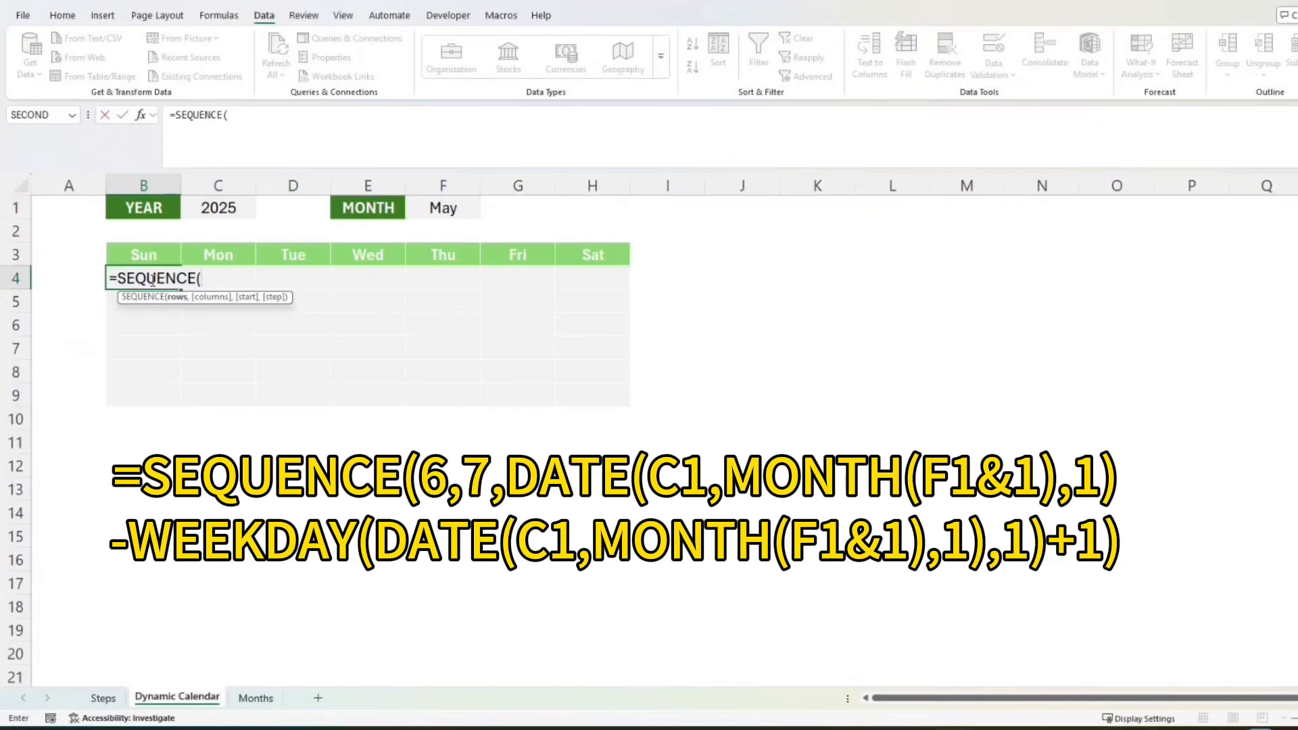
type("6,7,")
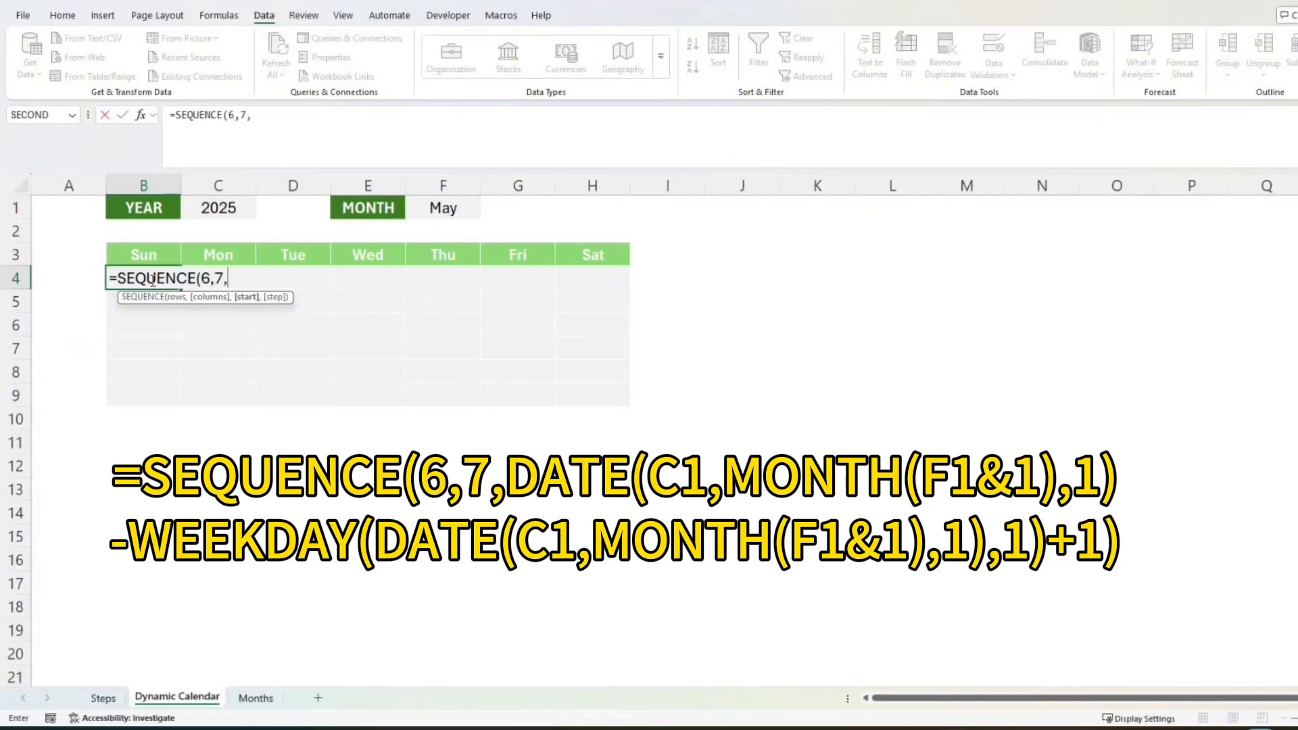
- Add DATE(C1,MONTH(F1&1),1) as the beginning of the SEQUENCE formula's start argument
type("dat")
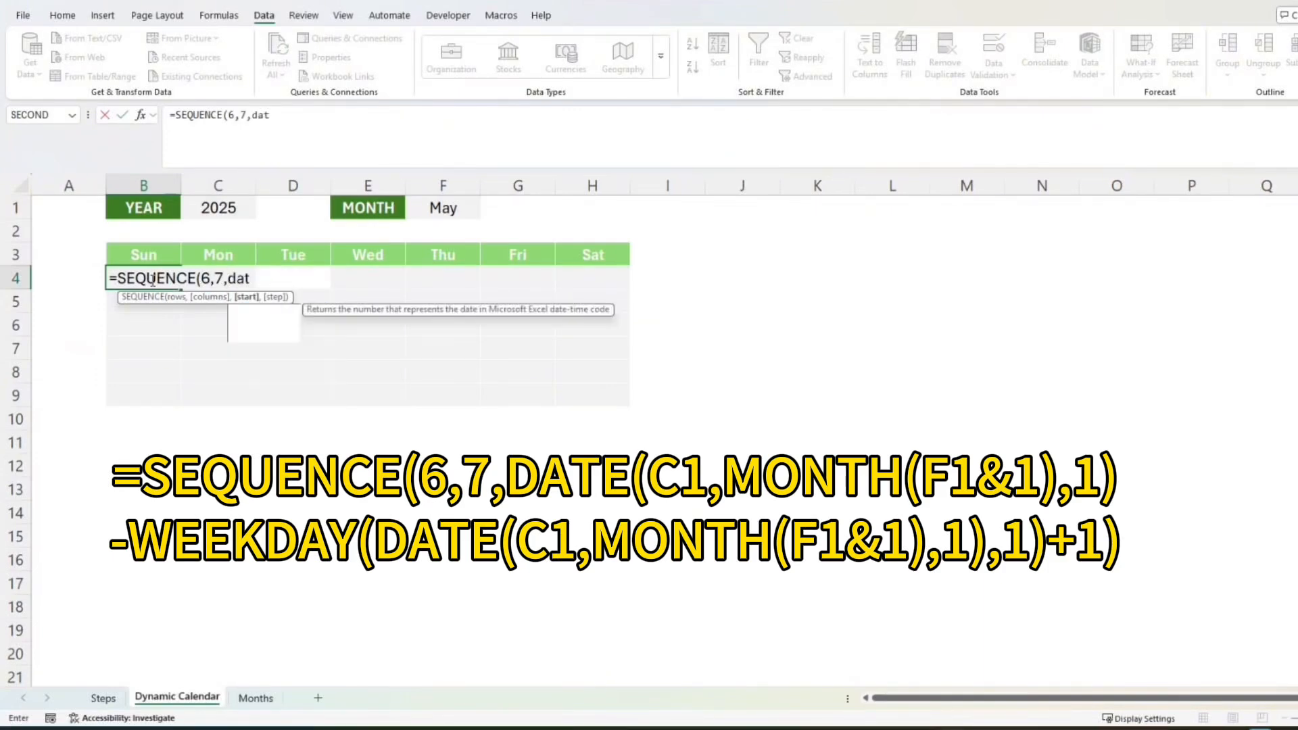
type("e(")
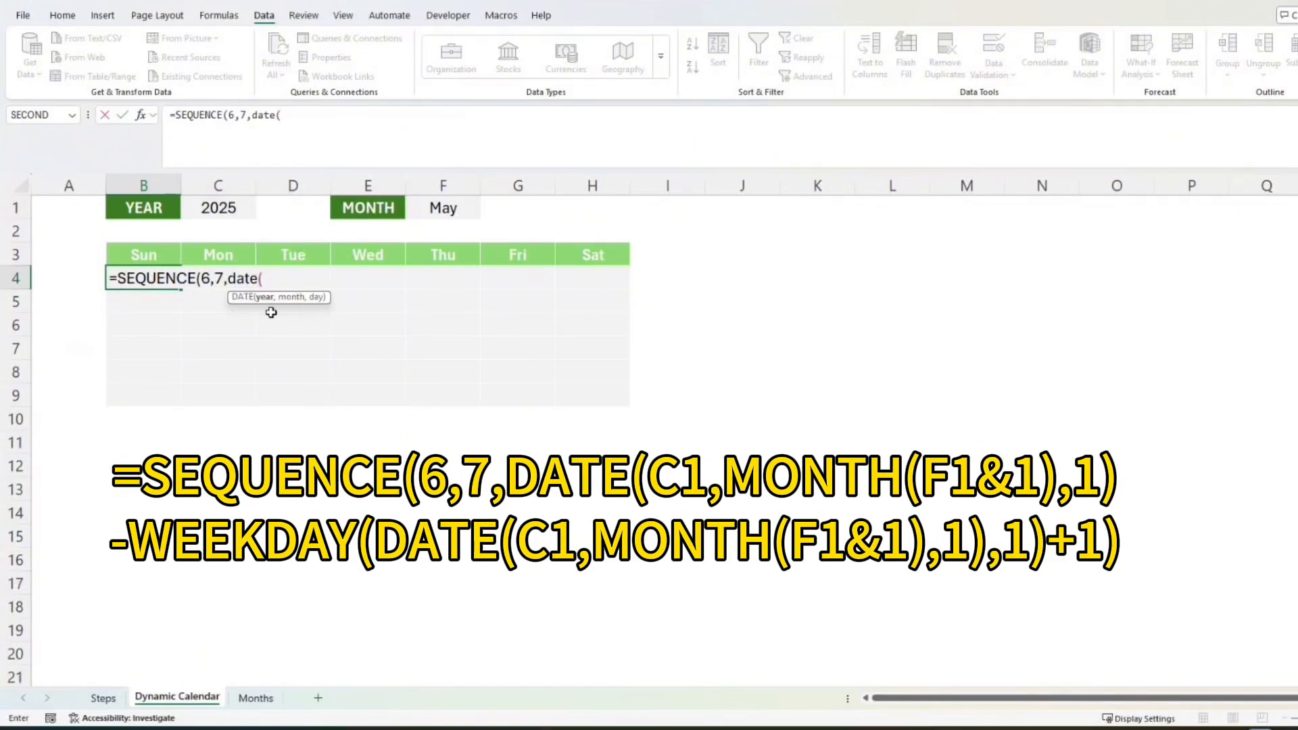
left_click(216, 208)
type(",")
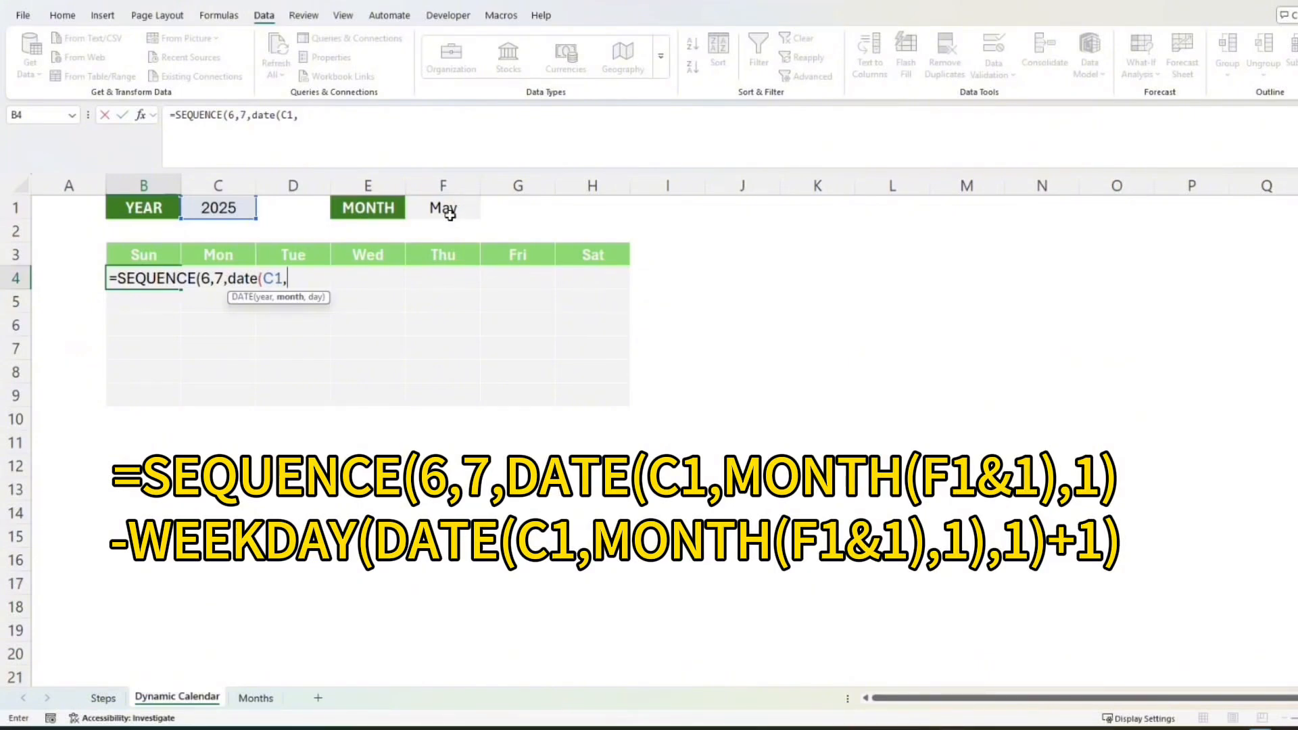
type("month(")
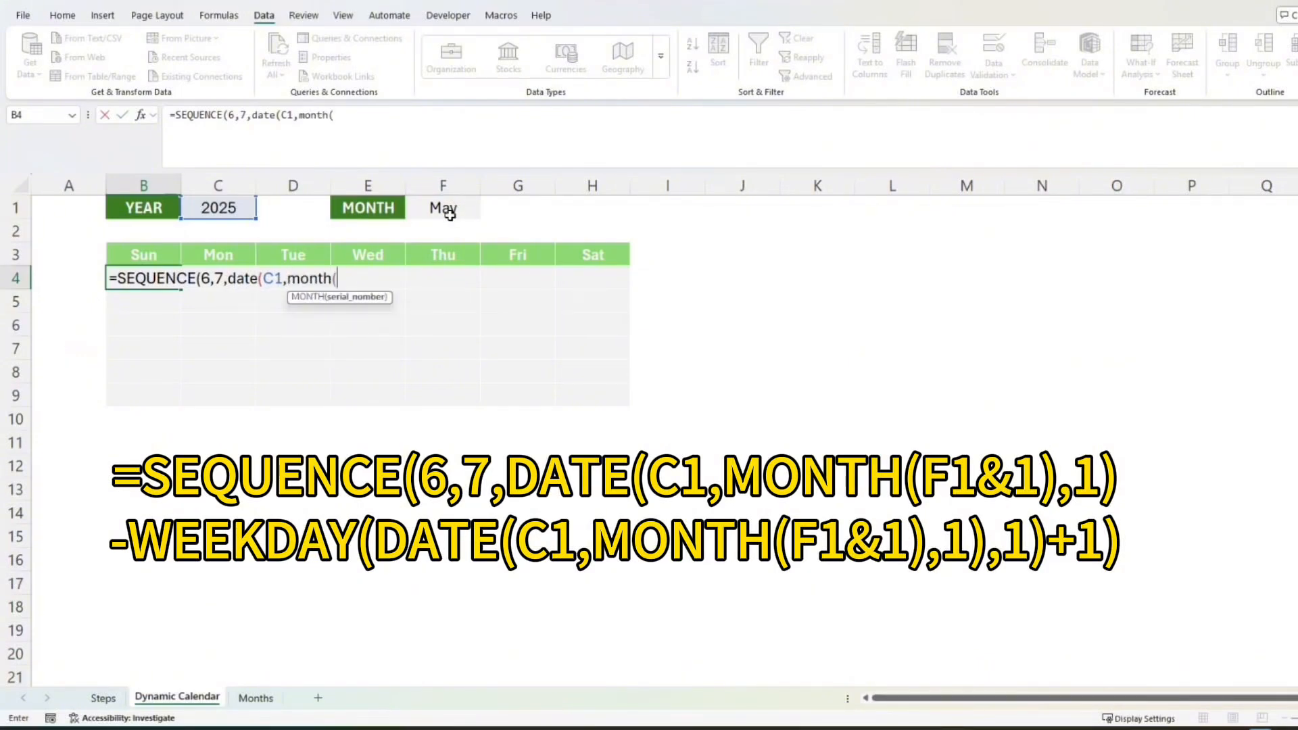
left_click(445, 213)
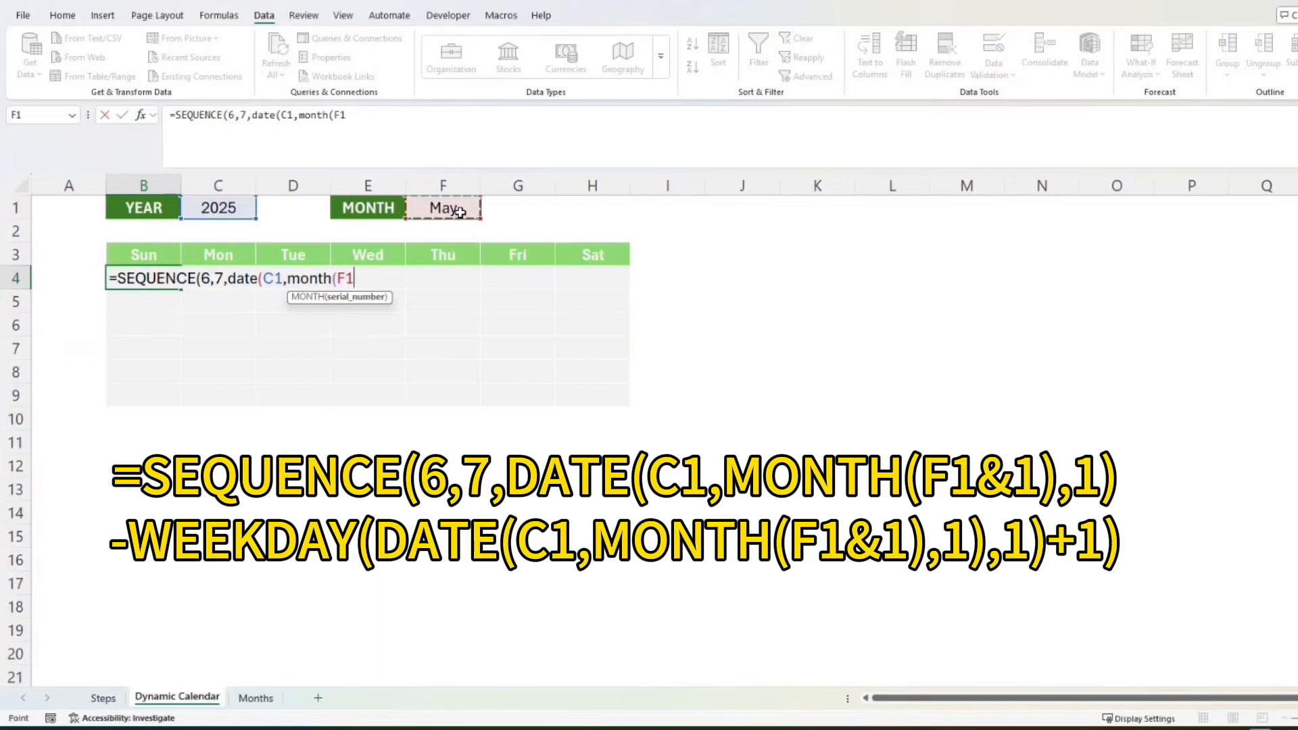
type("&1)")
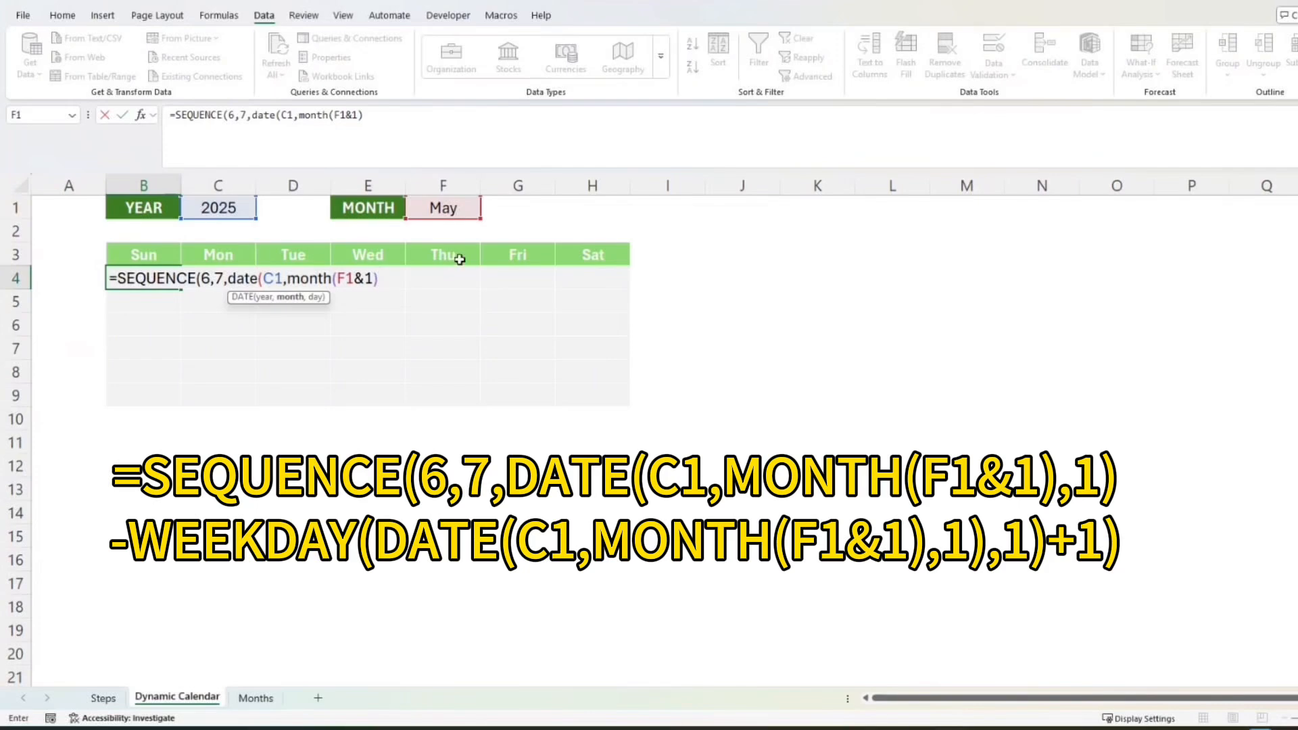
type(",")
type(")")
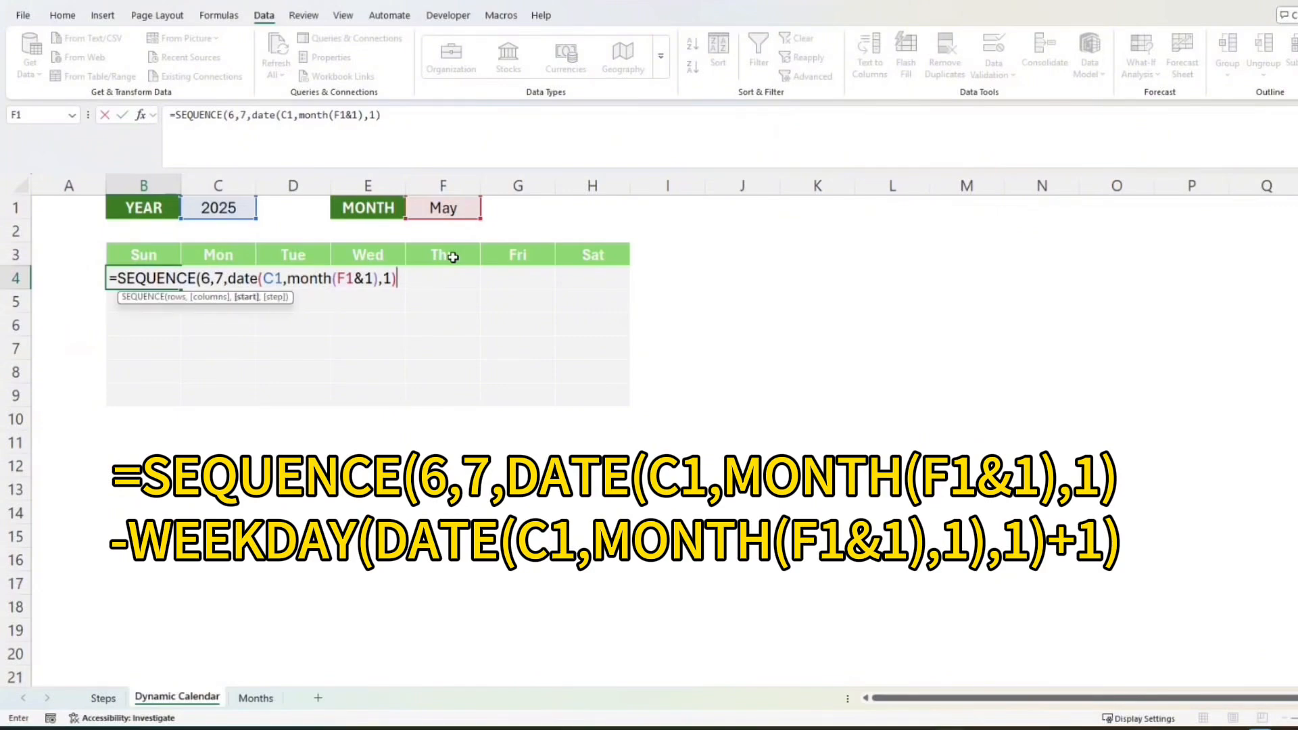
- Subtract WEEKDAY(DATE(C1,MONTH(F1&1),1),1) from the start date, reusing the existing DATE expression, add 1, and complete the formula
type("-WEEKDAY(")
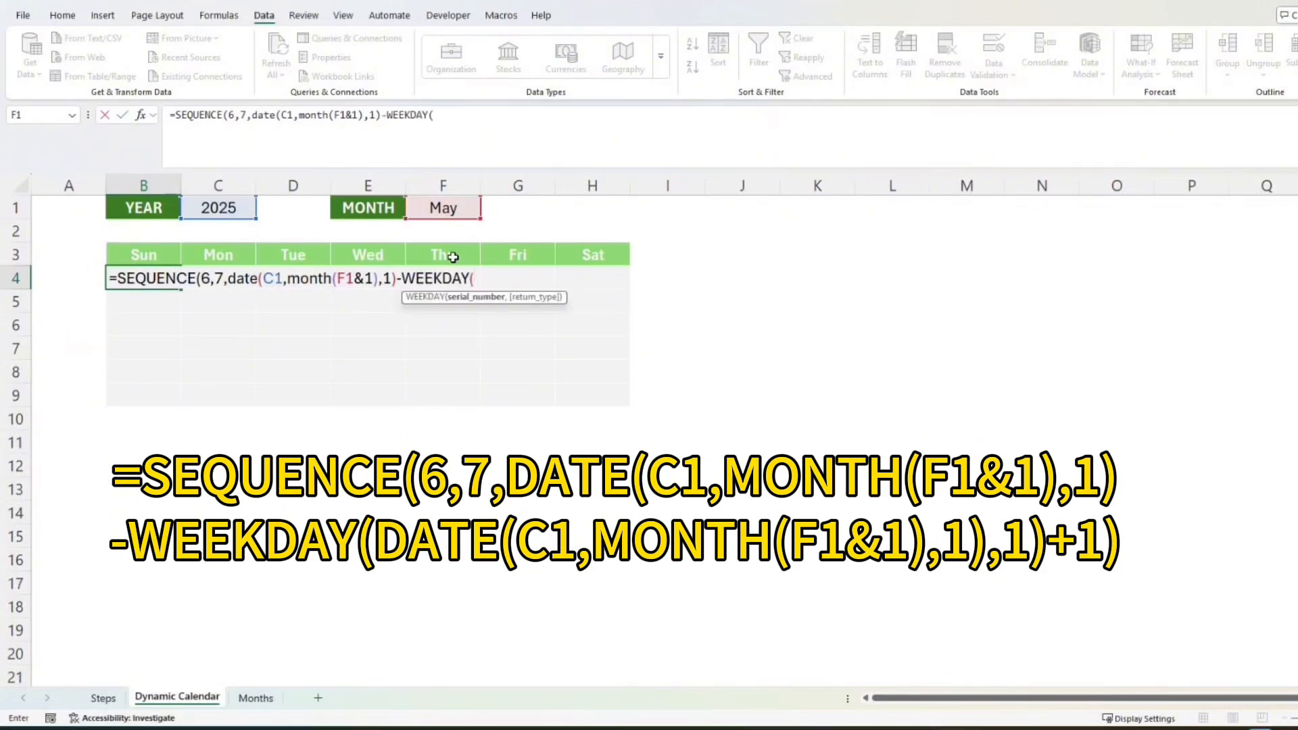
left_click_drag(252, 115, 381, 112)
key("ctrl+c")
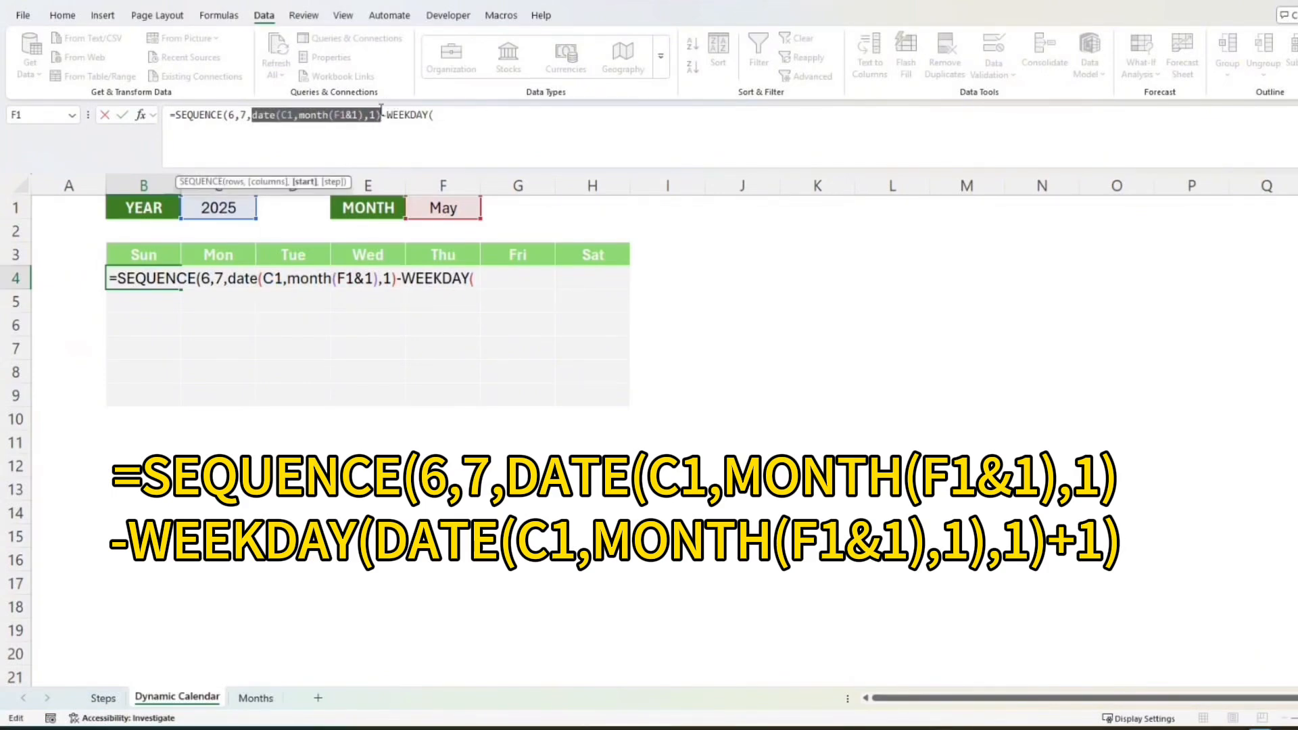
left_click(480, 115)
key("ctrl+v")
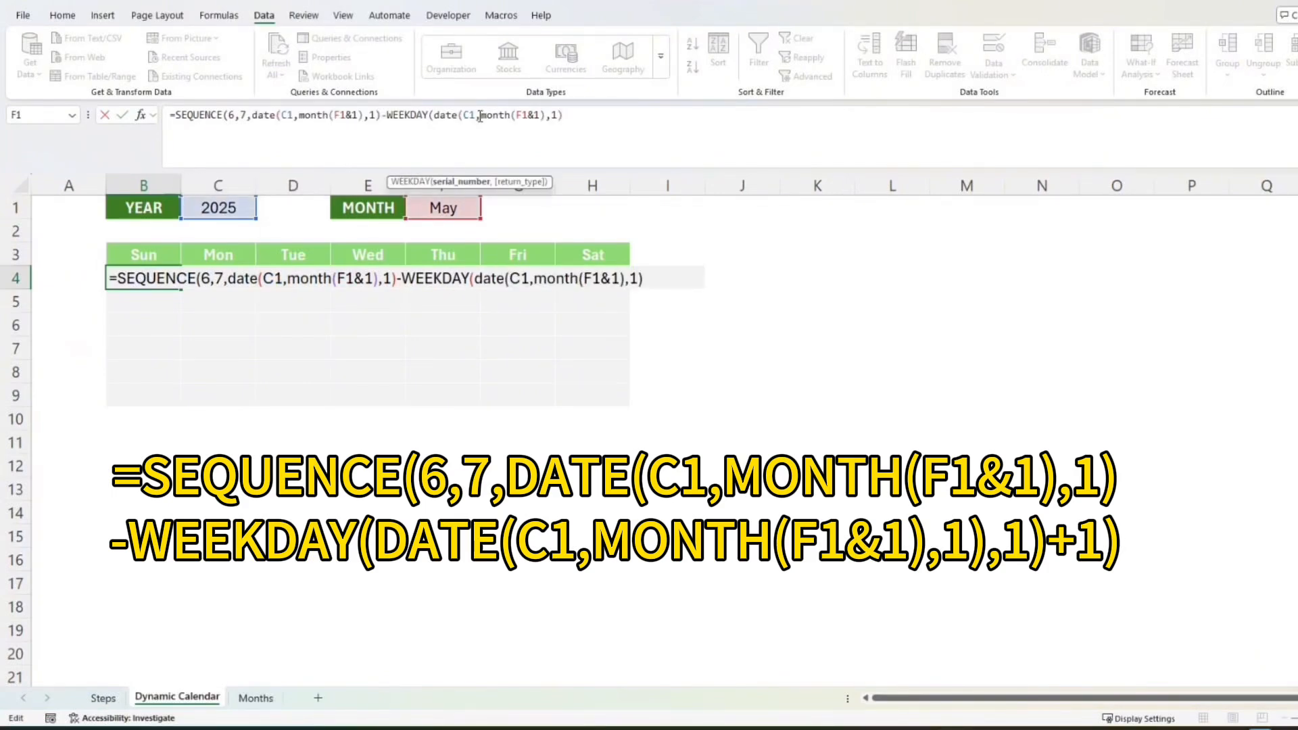
type(",")
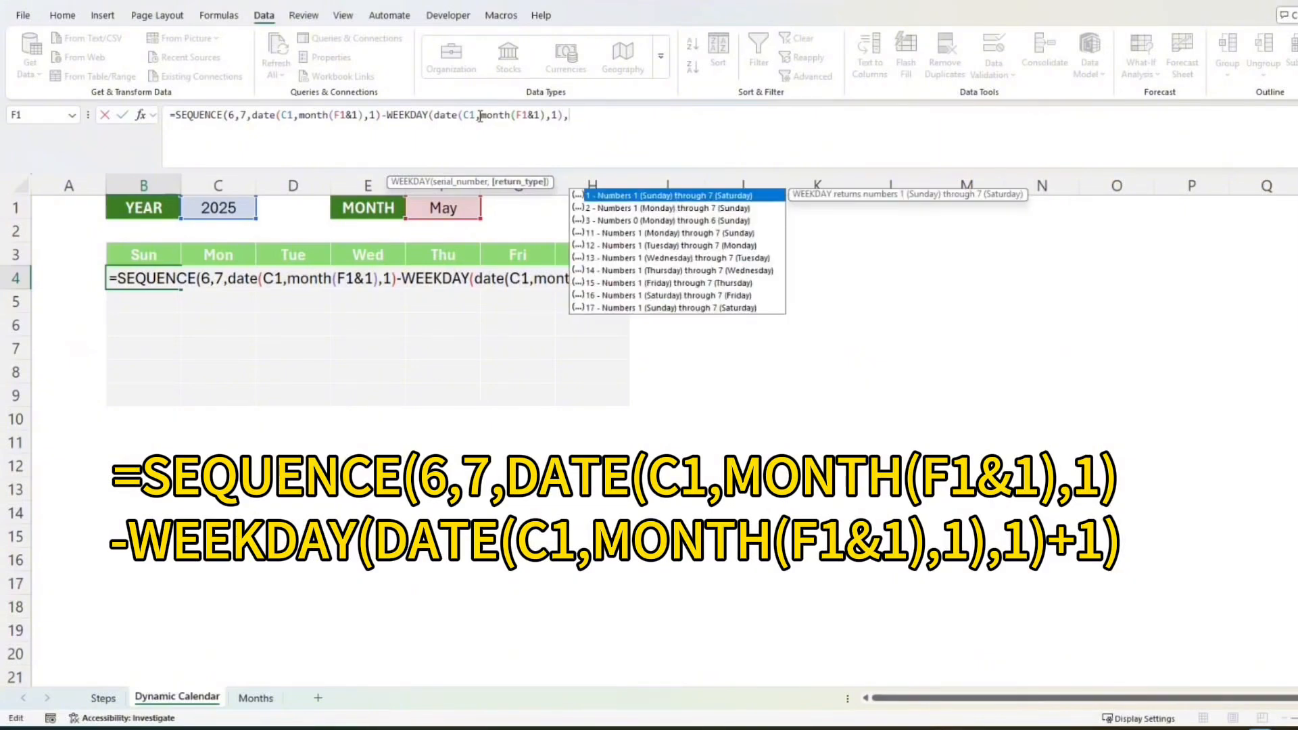
type("1")
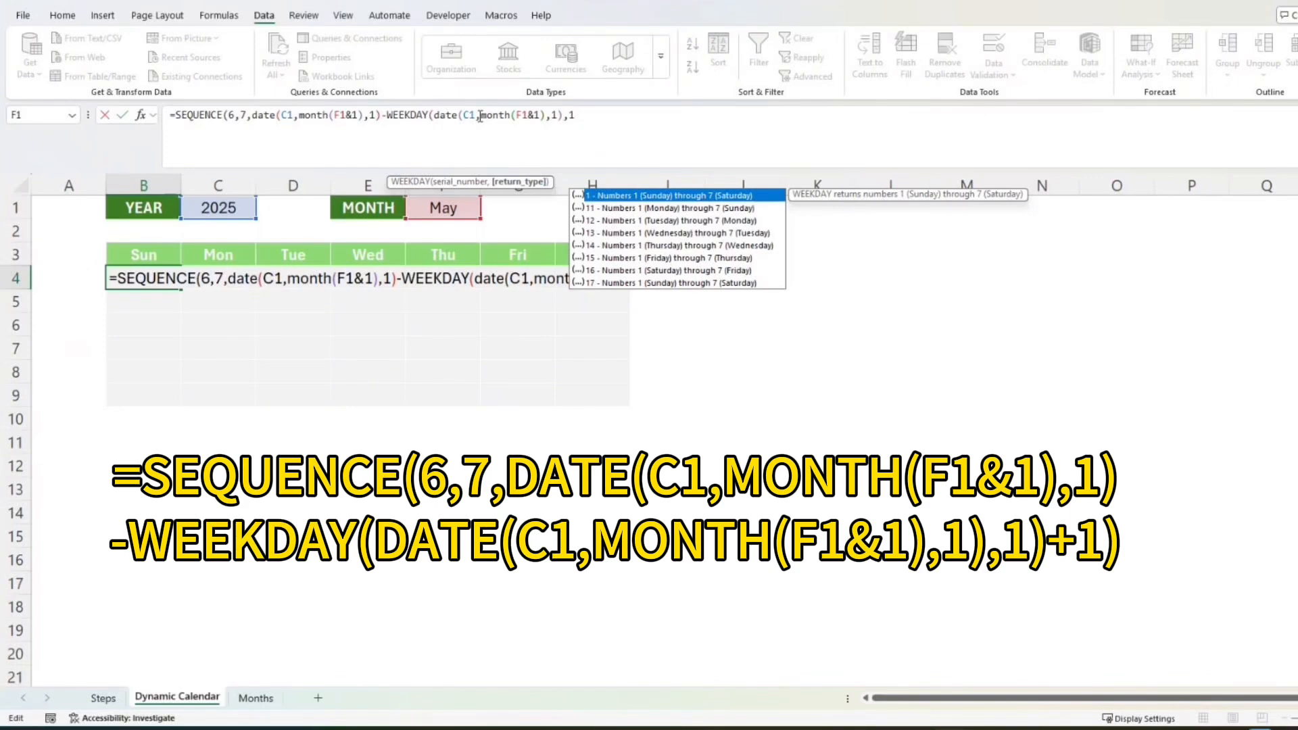
type(")")
key("BackSpace")
type(")")
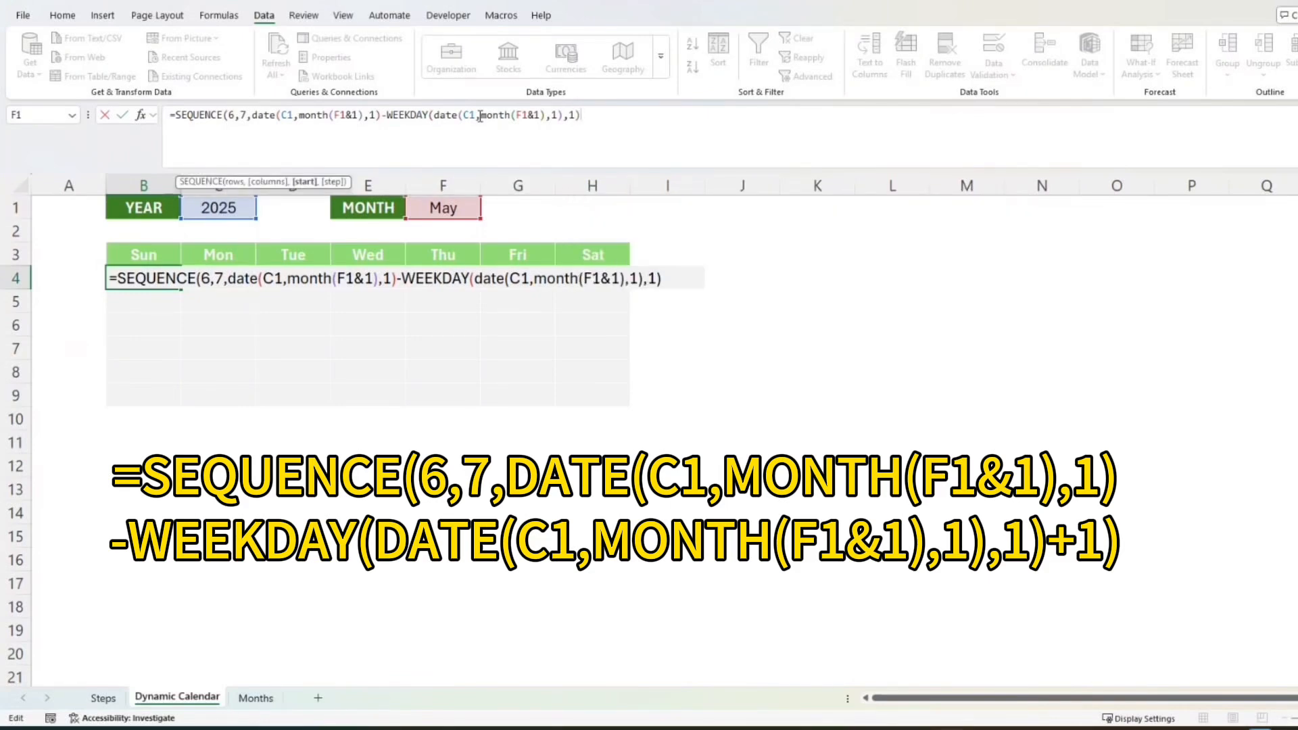
type("+1)")
key("Return")
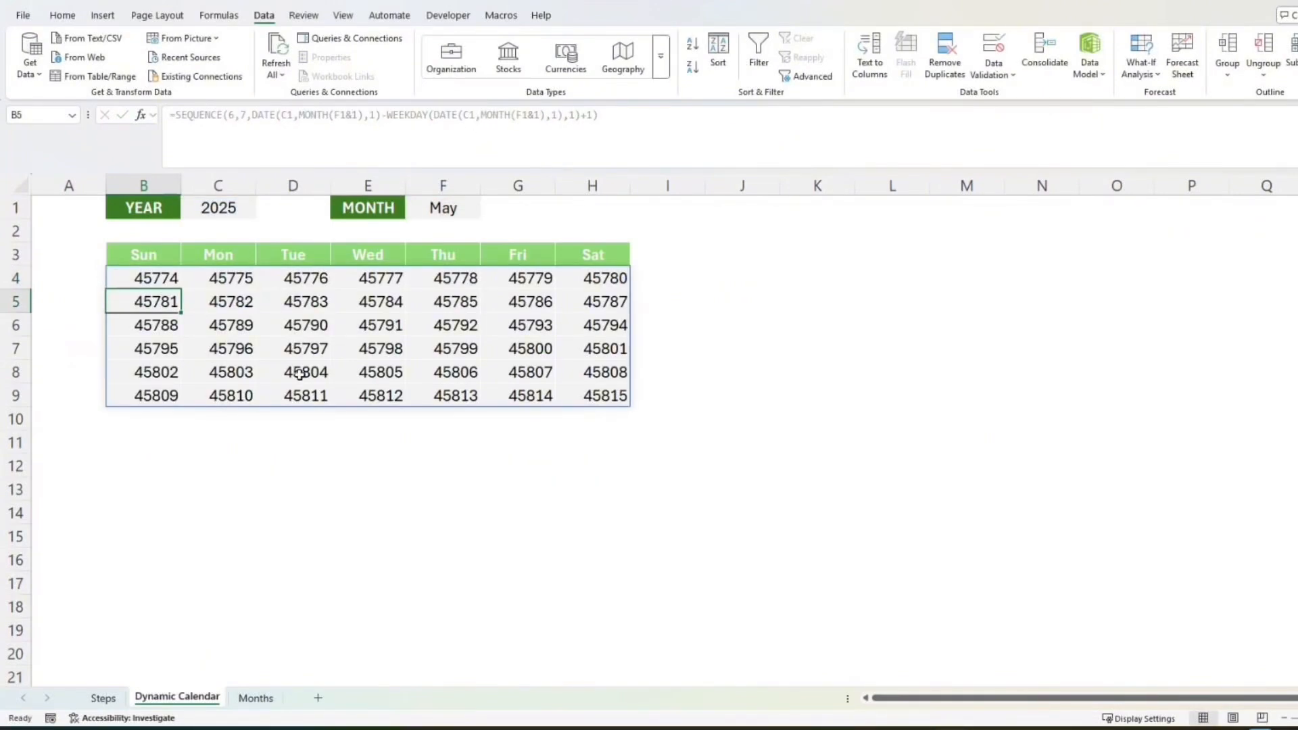
- Apply the custom number format DD to the calendar dates in B4:H9 and centre them horizontally
left_click(156, 278)
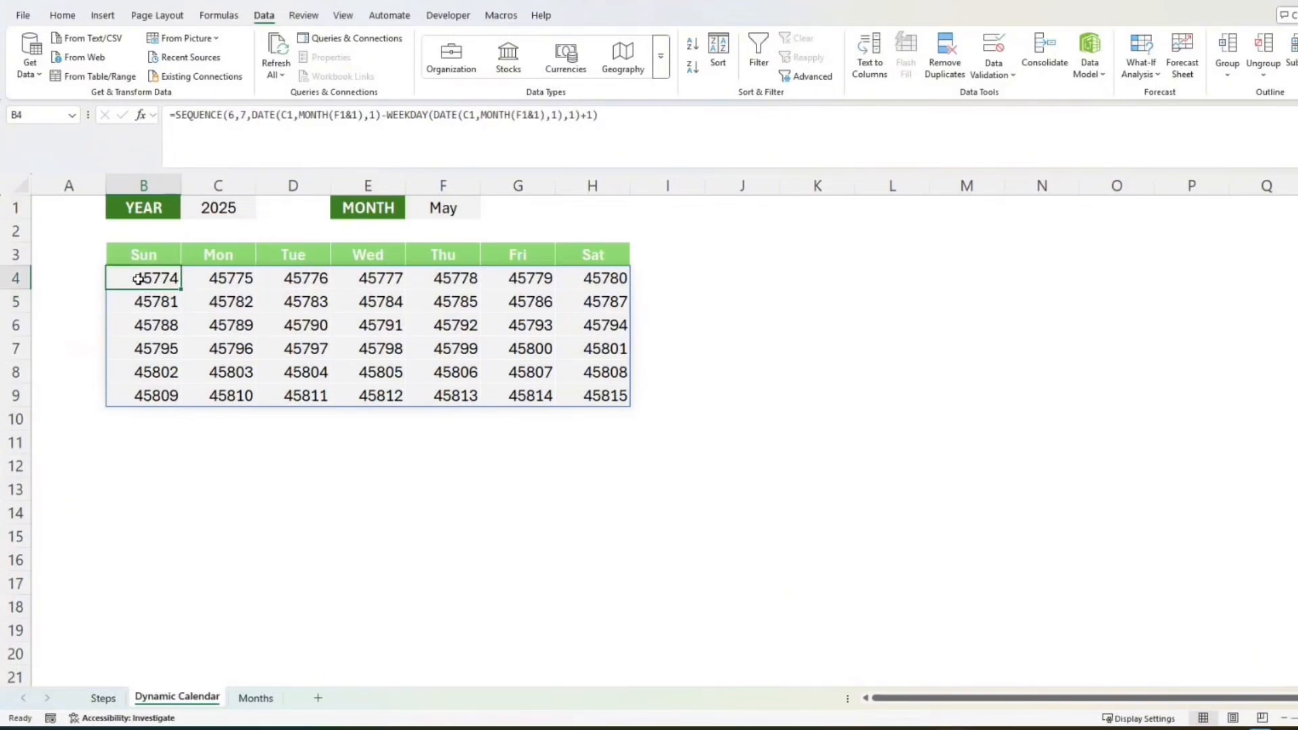
left_click_drag(138, 278, 591, 388)
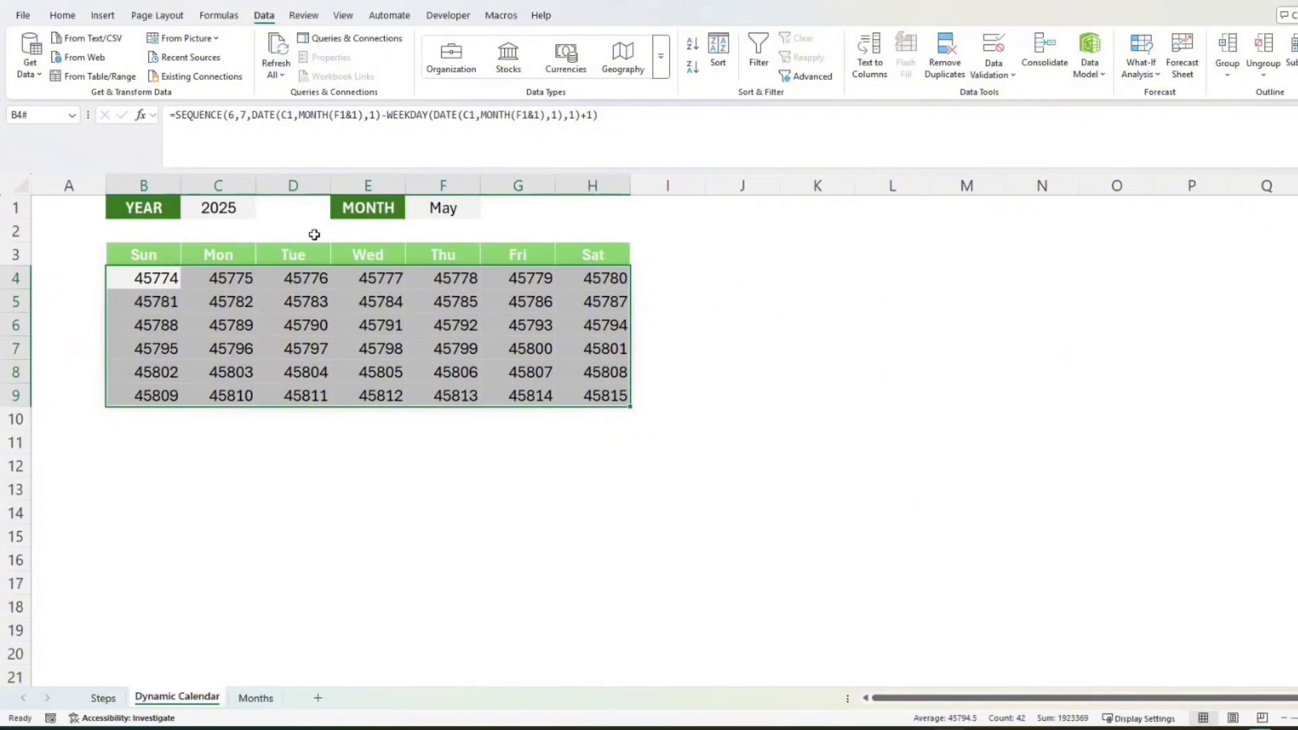
left_click(62, 16)
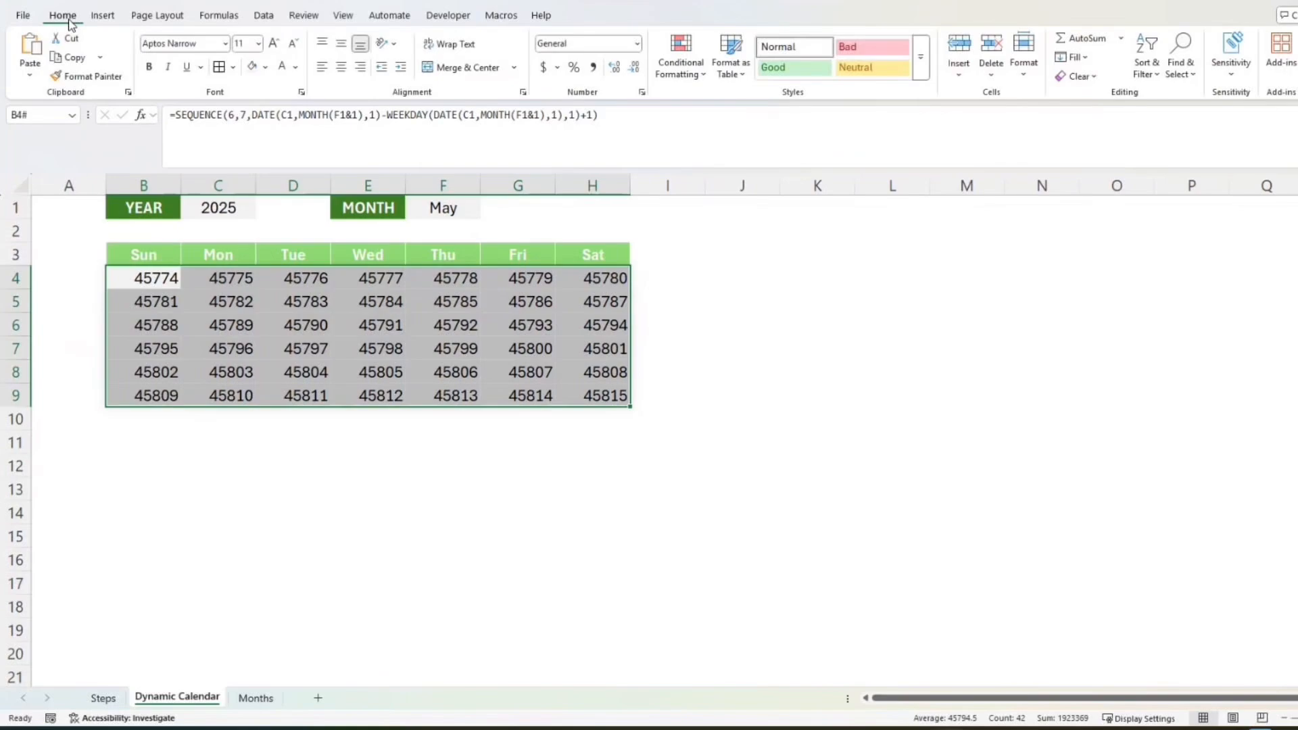
left_click(637, 44)
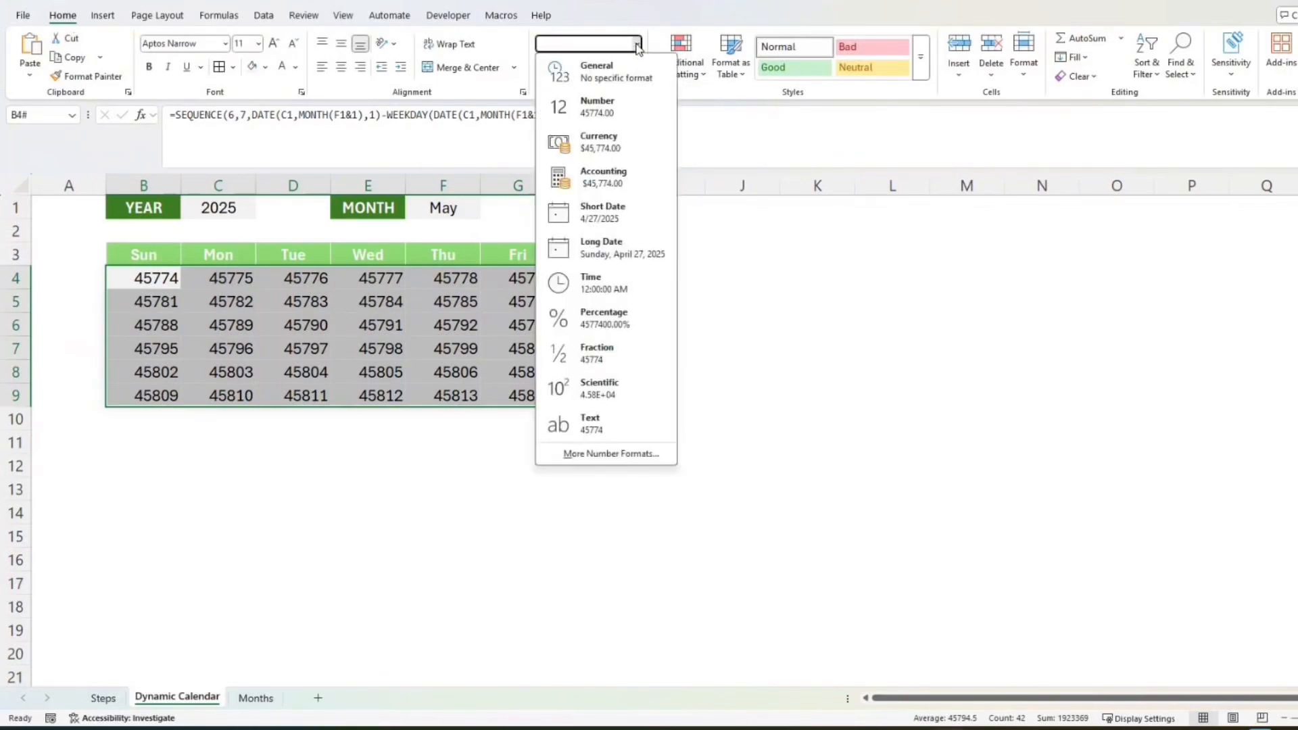
left_click(642, 454)
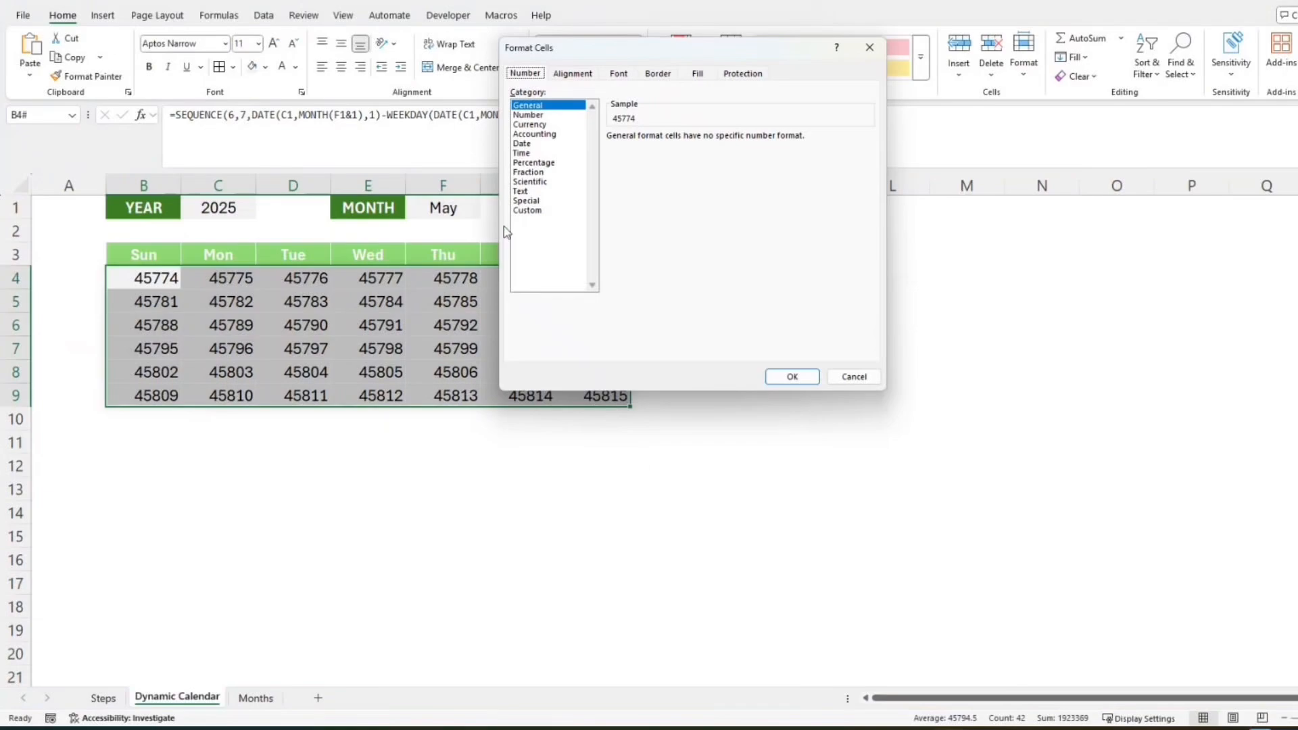
left_click(534, 212)
double_click(692, 151)
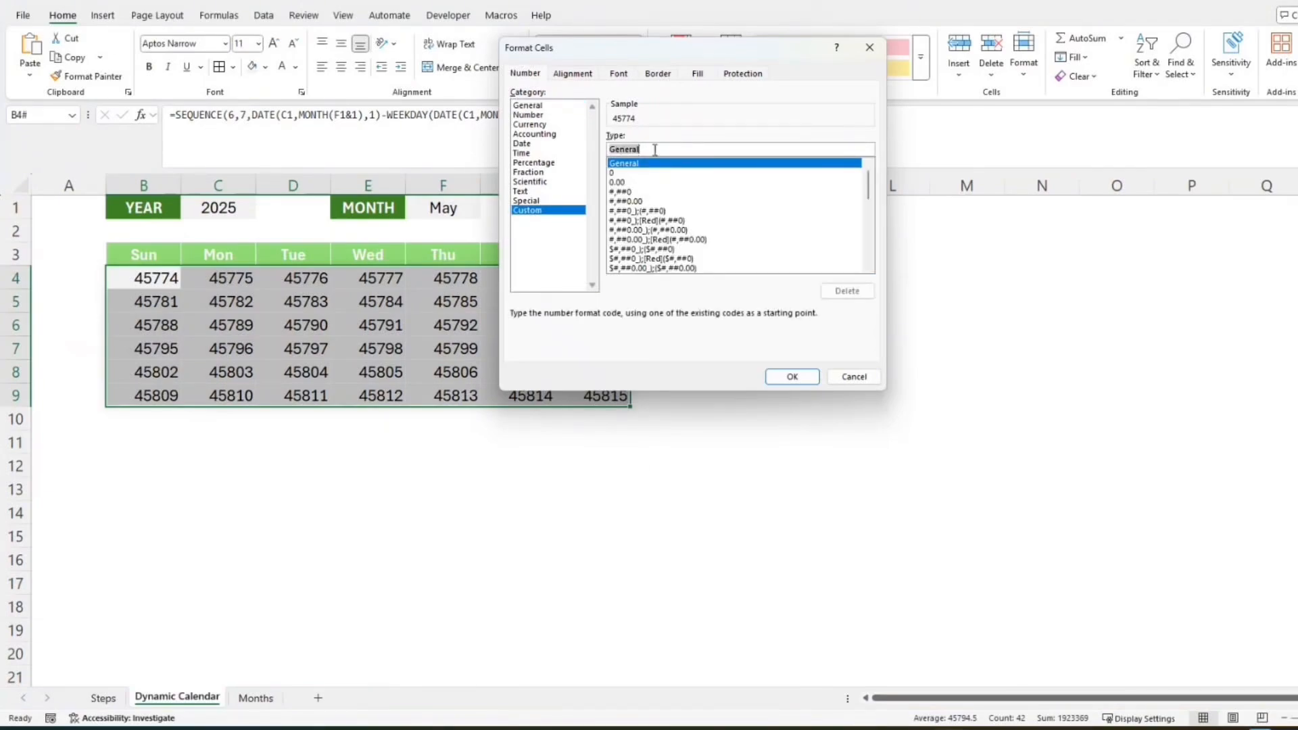
type("DD")
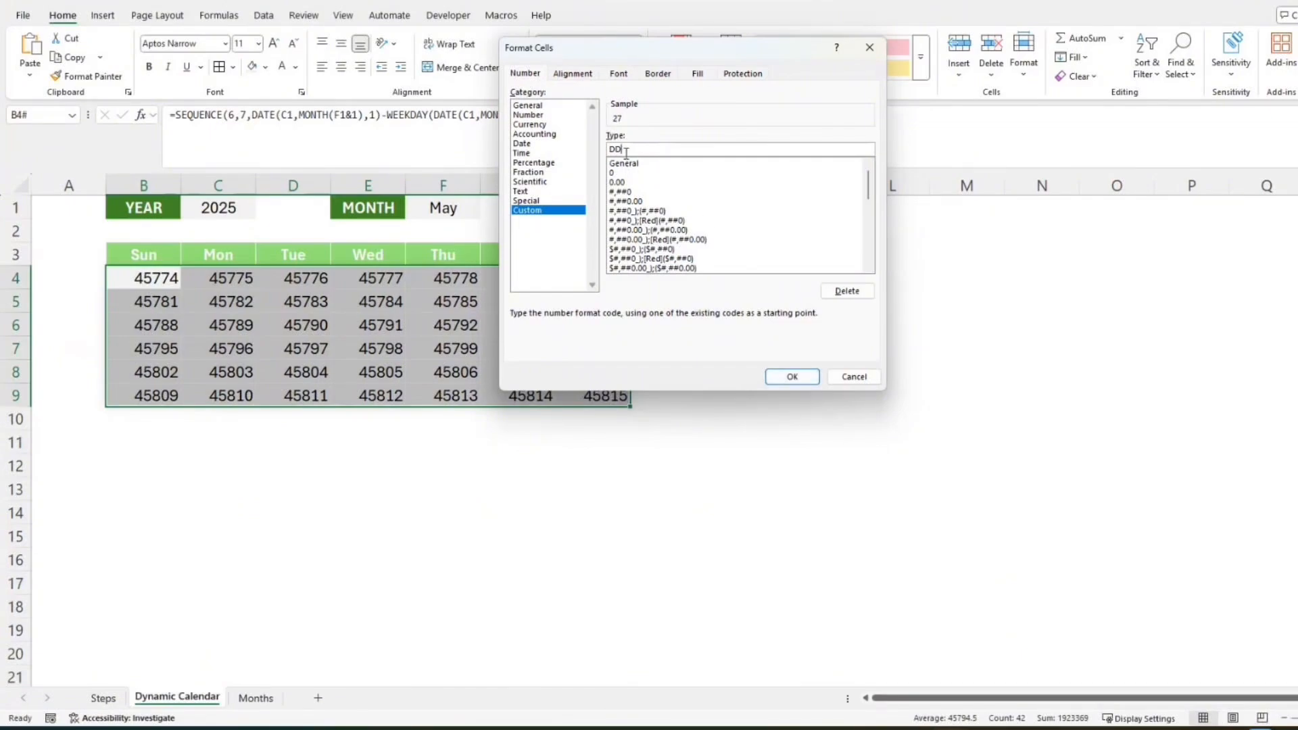
left_click(795, 376)
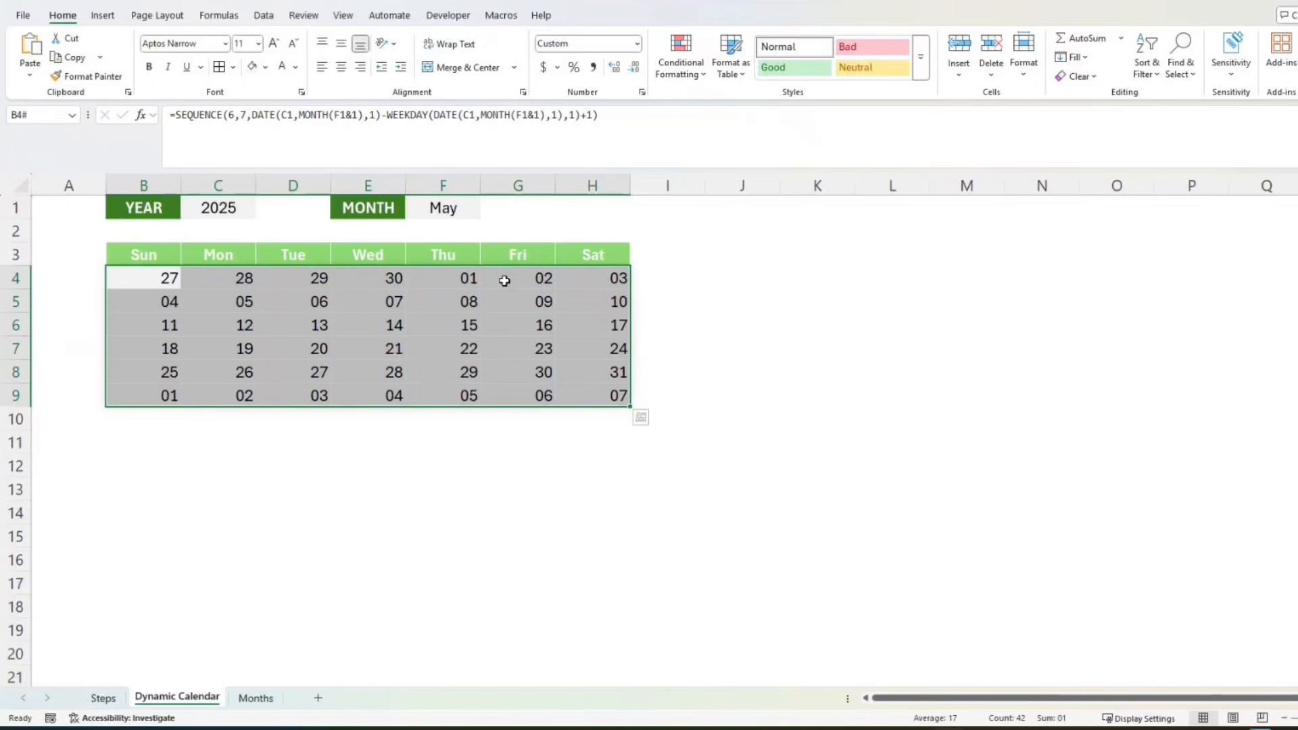
left_click(342, 67)
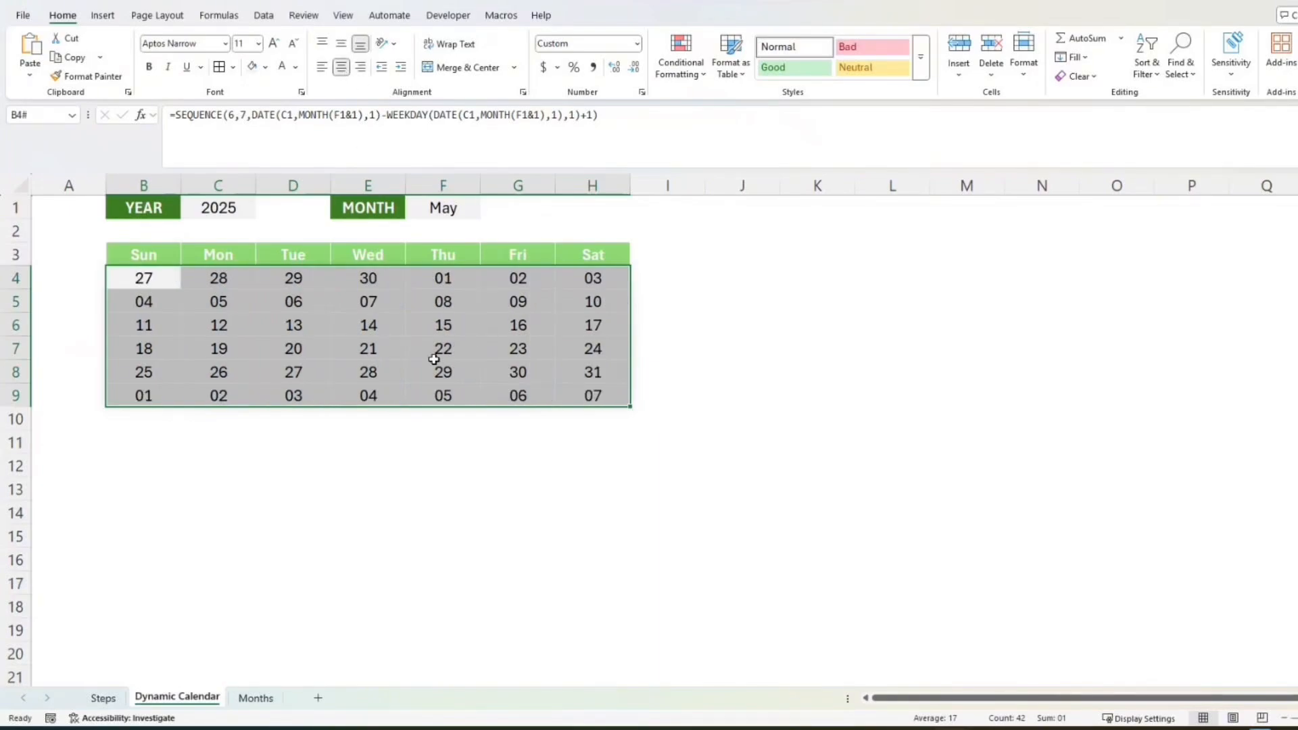
- Test the calendar by choosing August in the F1 month list, and set the month to September
left_click(135, 275)
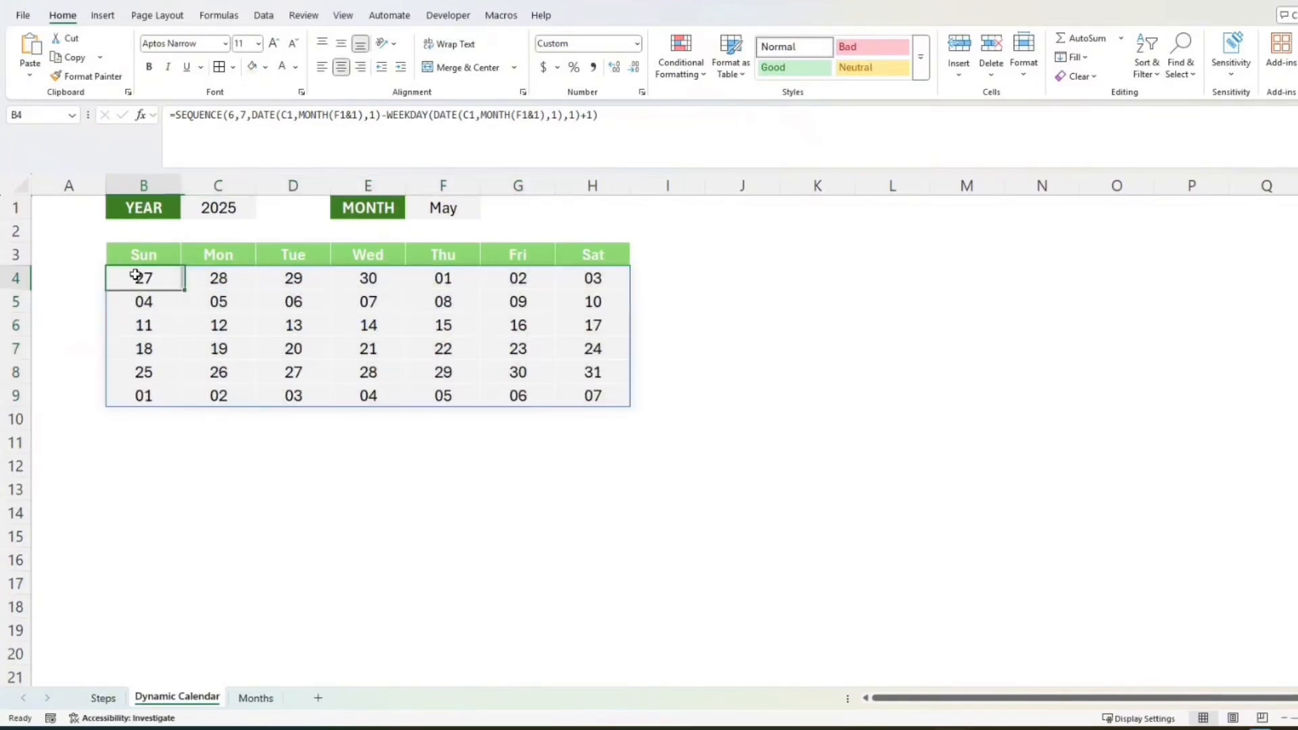
left_click(441, 208)
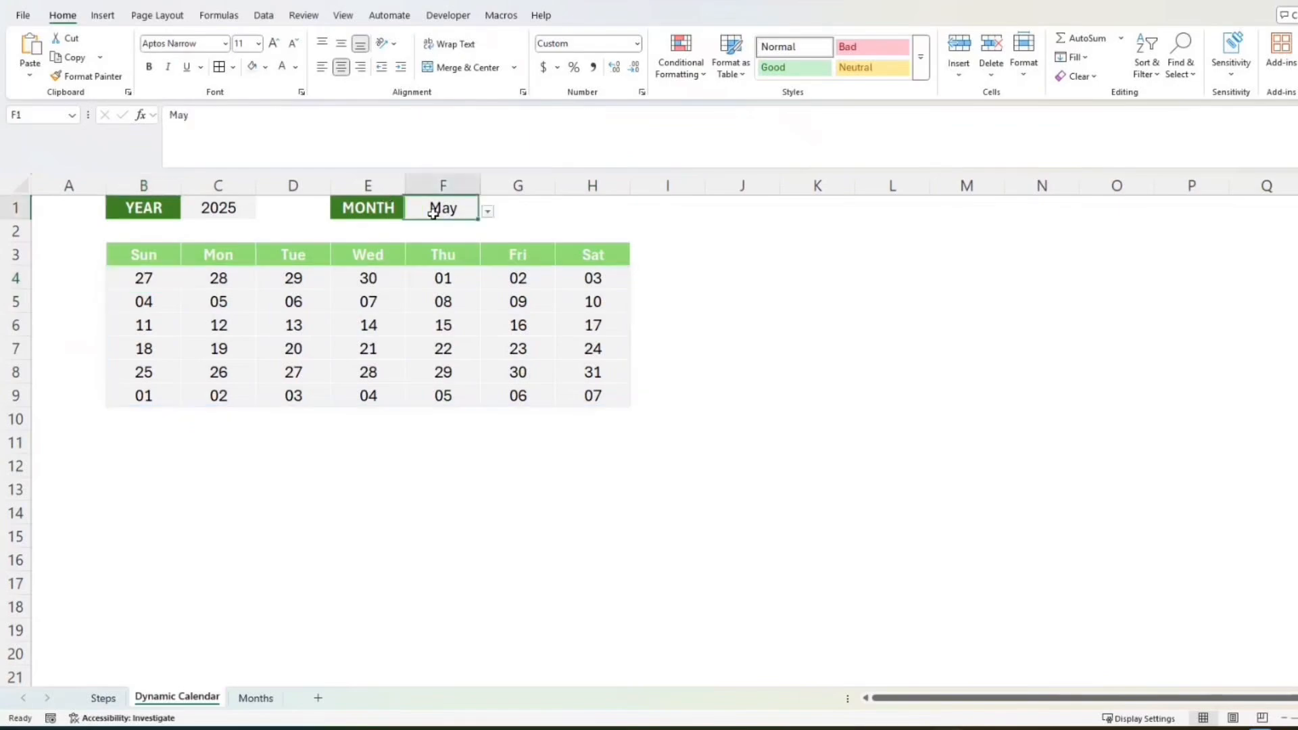
left_click(486, 213)
left_click(440, 313)
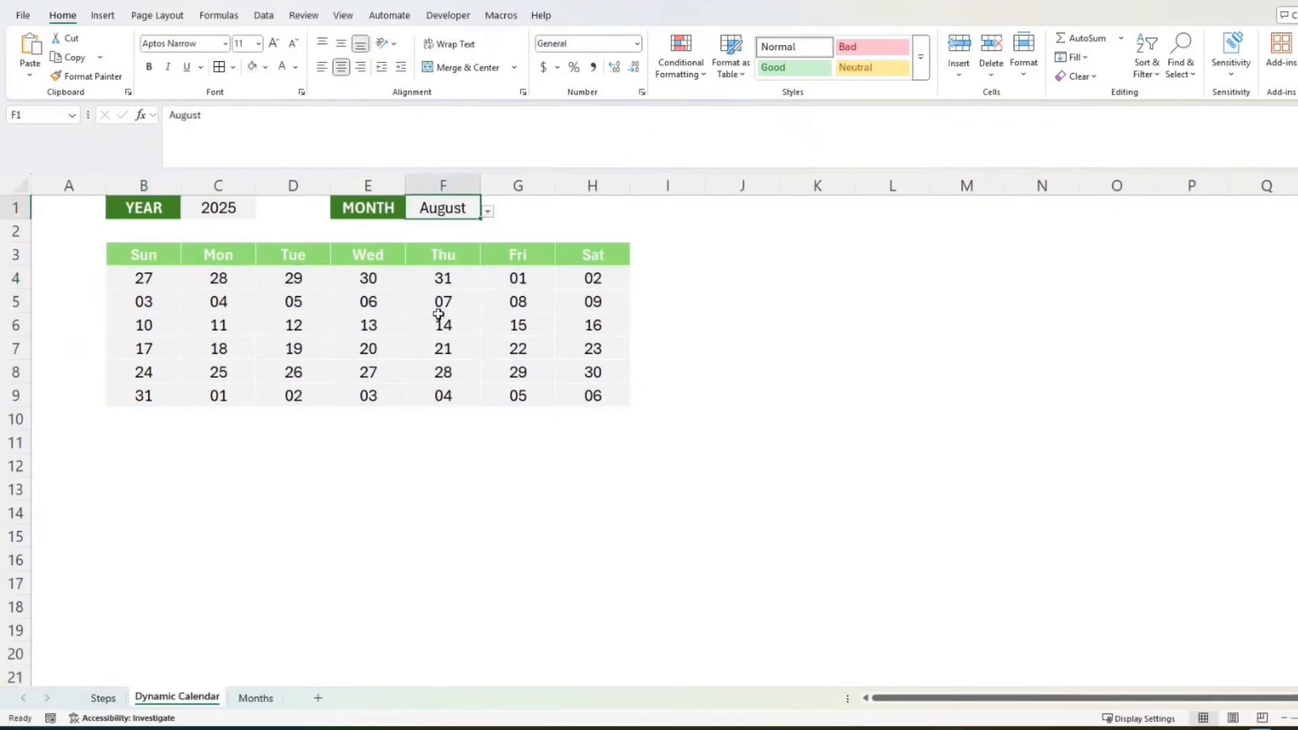
left_click(486, 212)
left_click(433, 326)
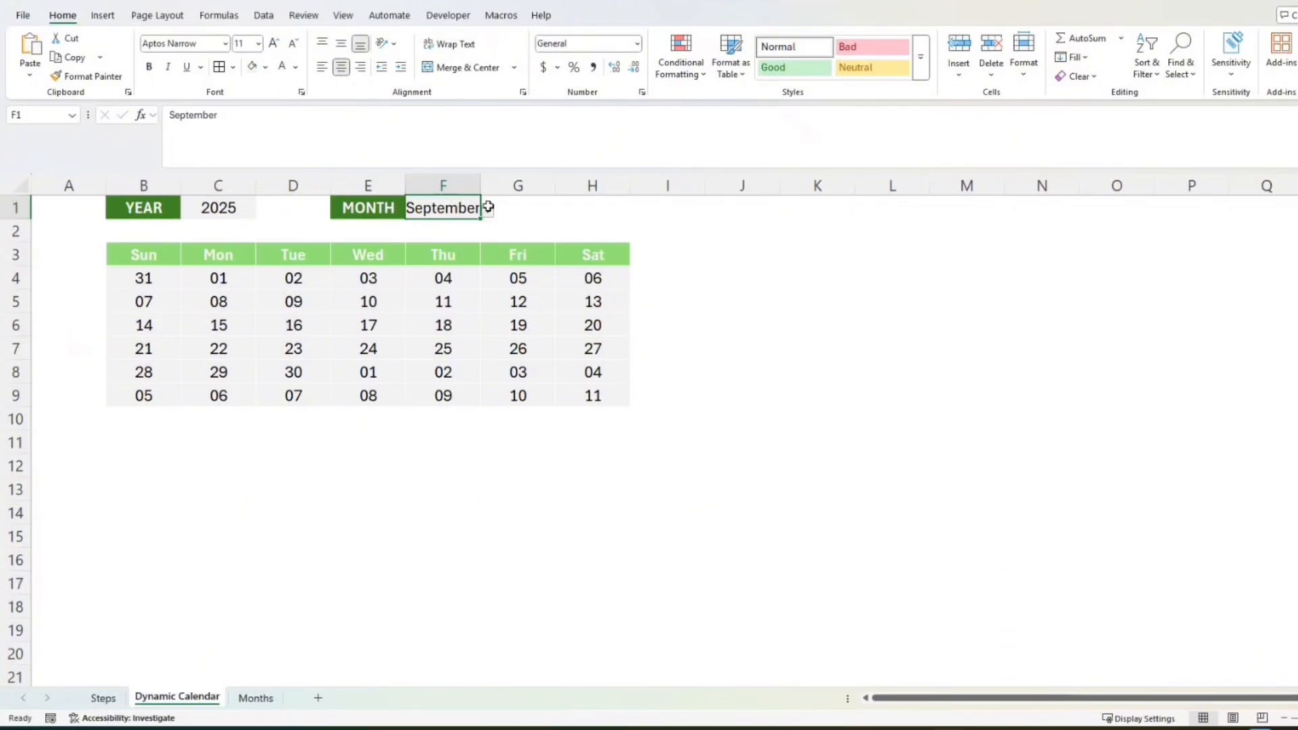
left_click(138, 278)
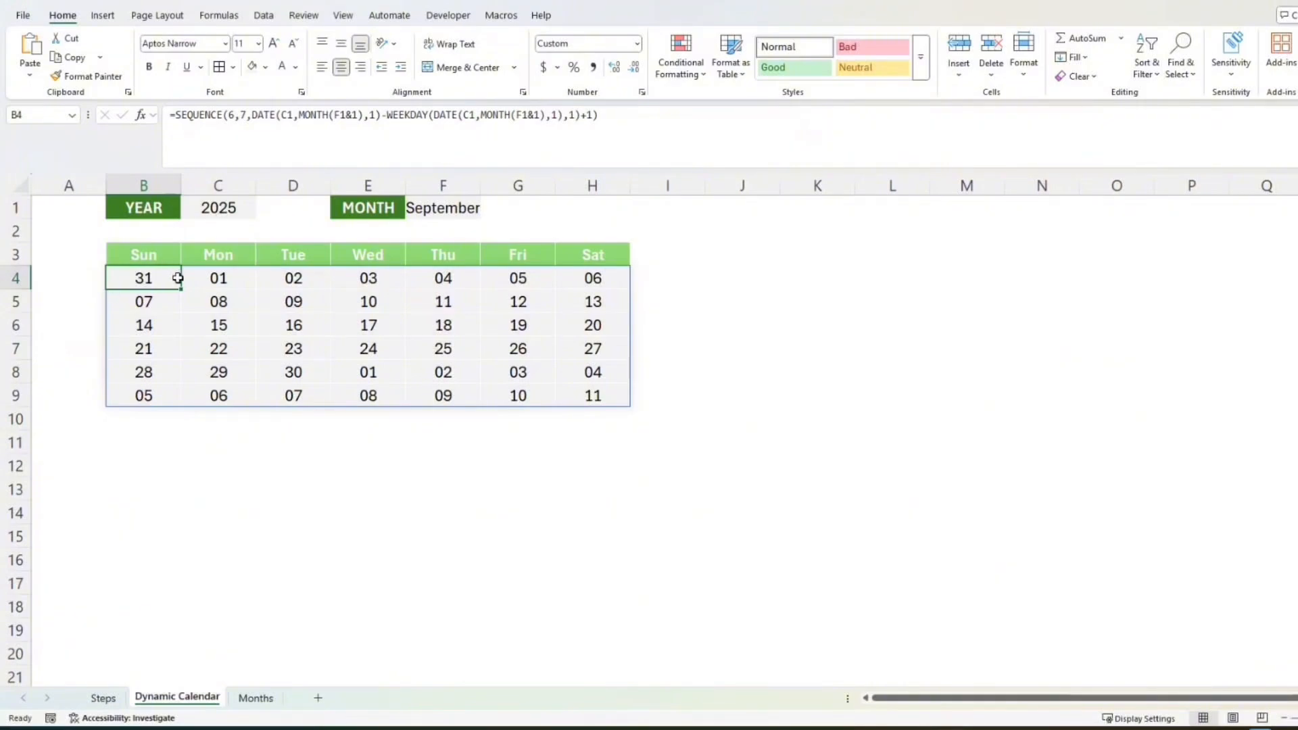
left_click(215, 277)
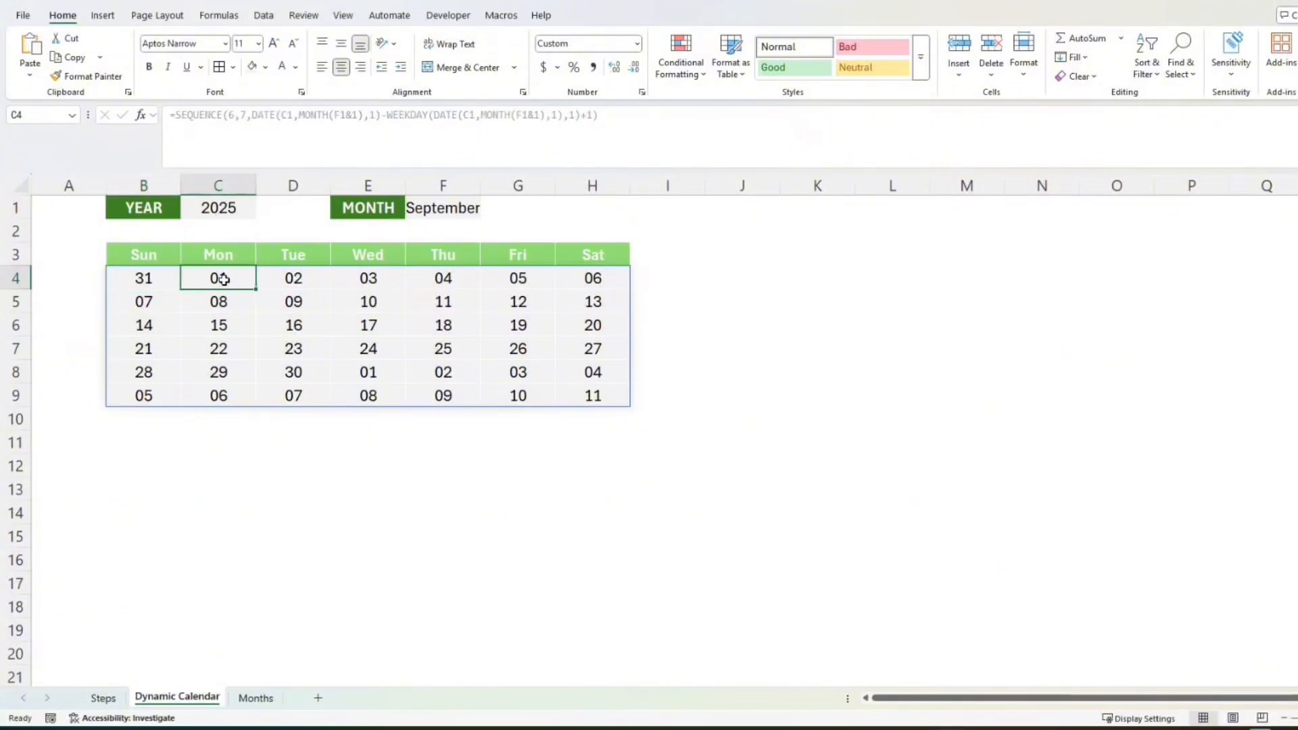
left_click(166, 281)
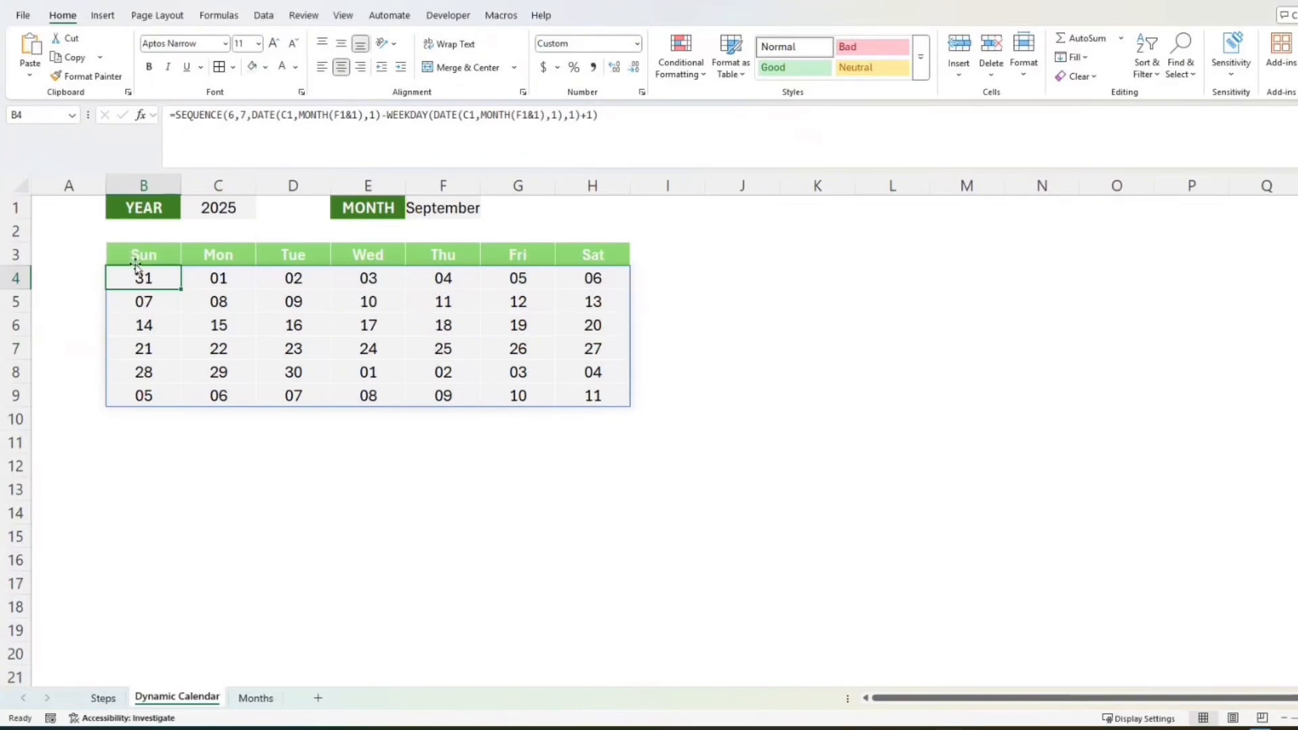
left_click_drag(376, 371, 573, 392)
left_click_drag(375, 371, 399, 378)
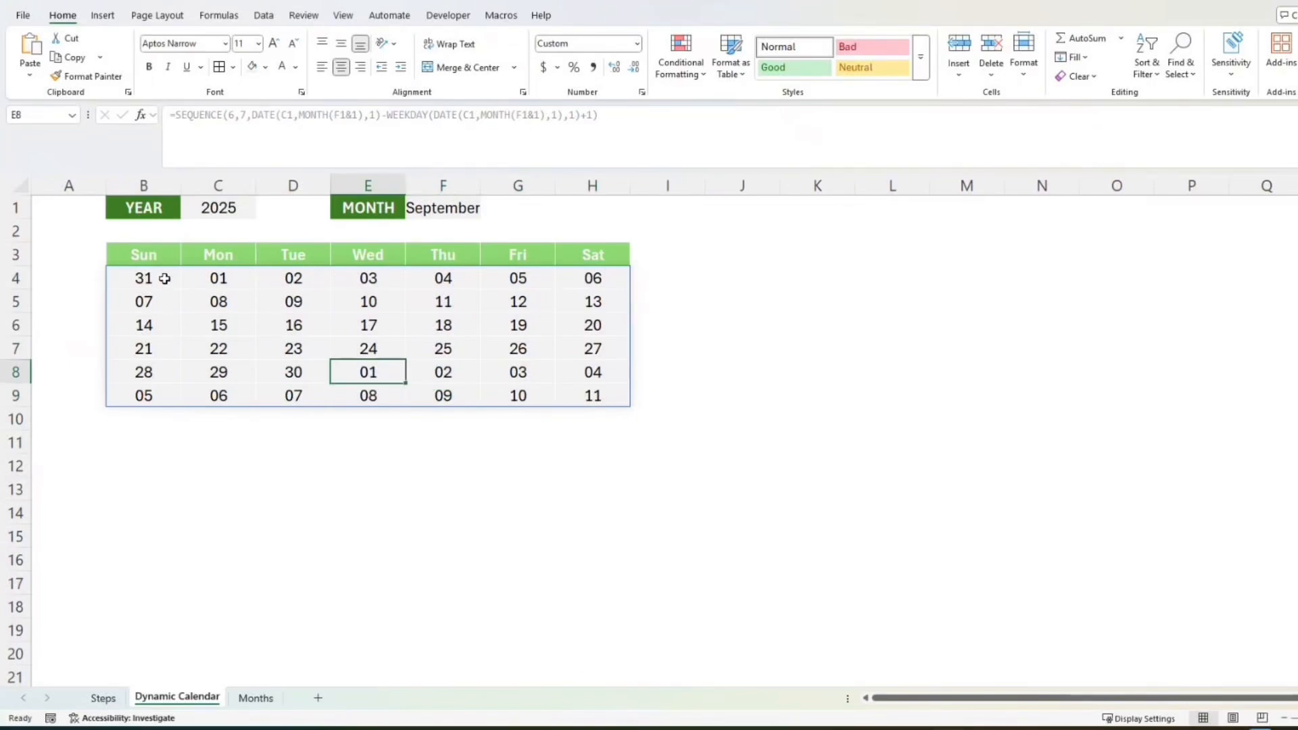
- Start a new conditional formatting rule for B4:H9 that uses a formula to determine which cells to format
left_click_drag(165, 278, 586, 395)
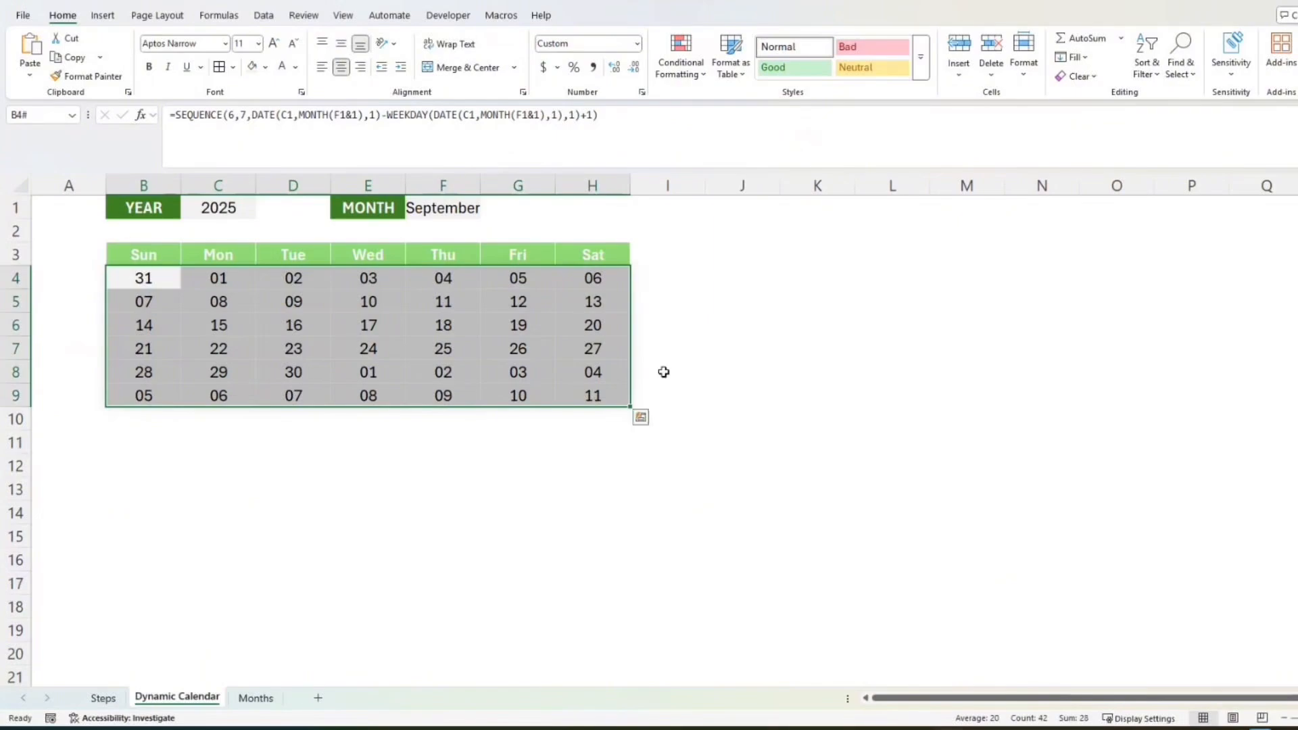
left_click(680, 64)
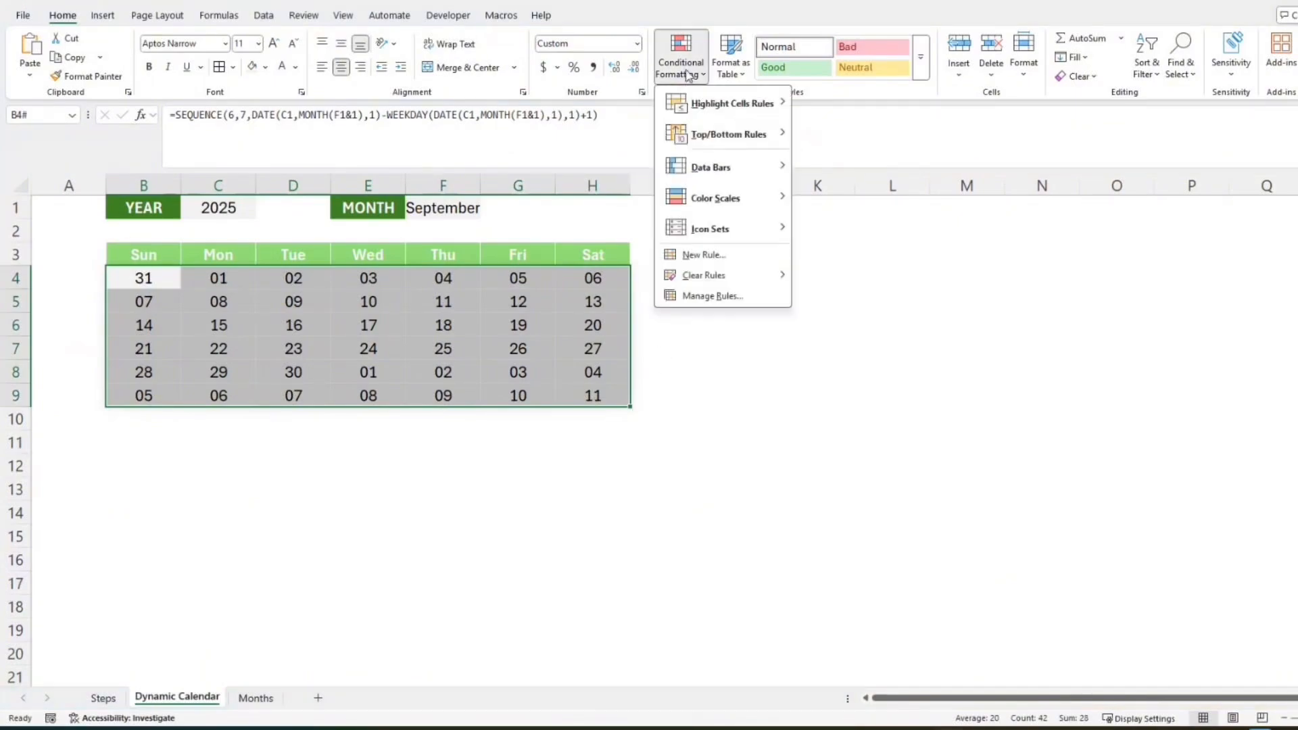
left_click(704, 255)
left_click(567, 218)
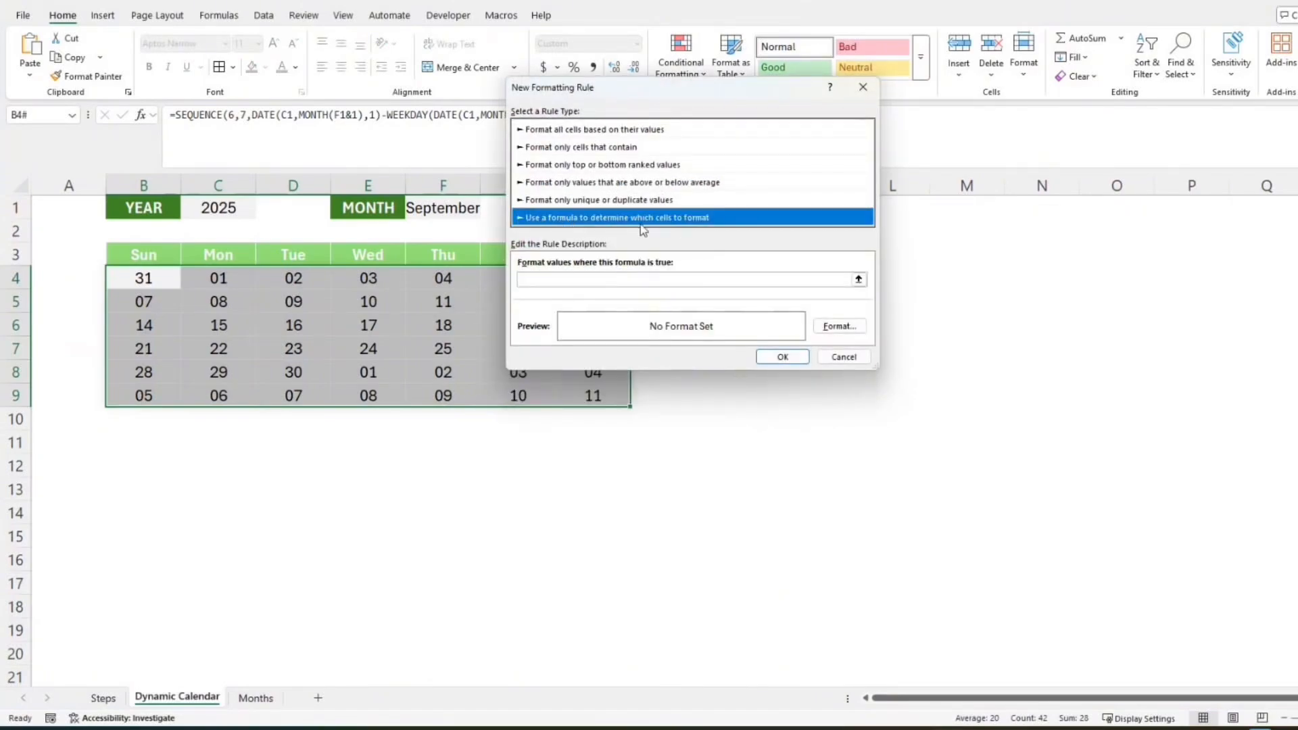
- Enter =month(B4)<>month(date($C$1,month($F$1&1),1)) as the formula of the new formatting rule
left_click(665, 278)
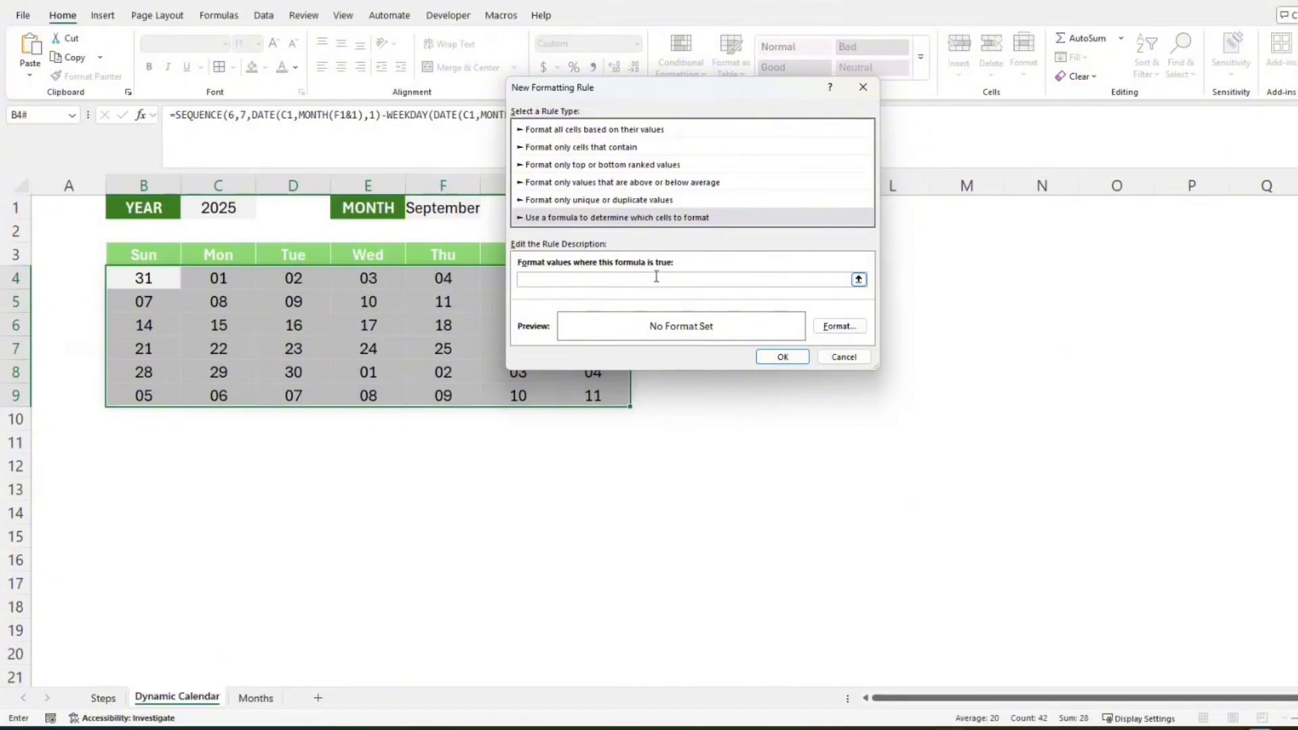
type("=")
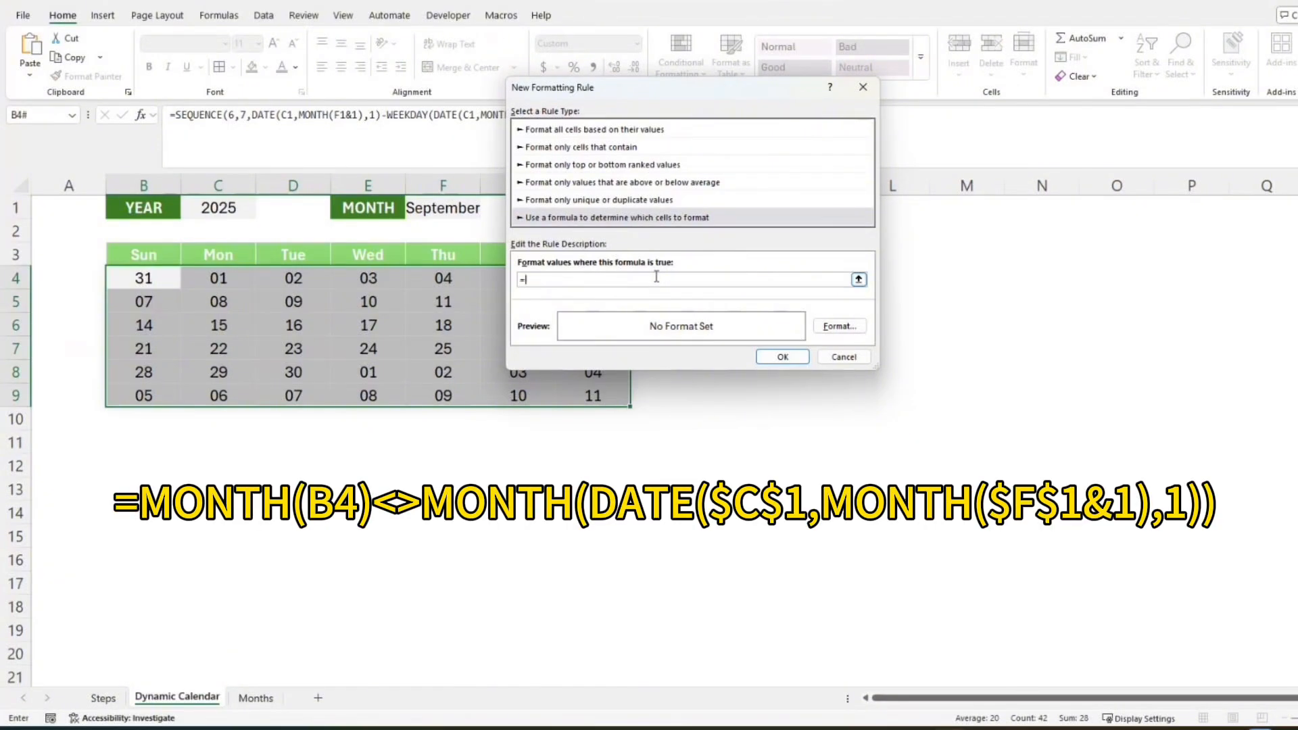
type("month")
type("(B")
type("4")
type(")<>")
type("month")
type("(")
type("date")
type("(")
type("($C")
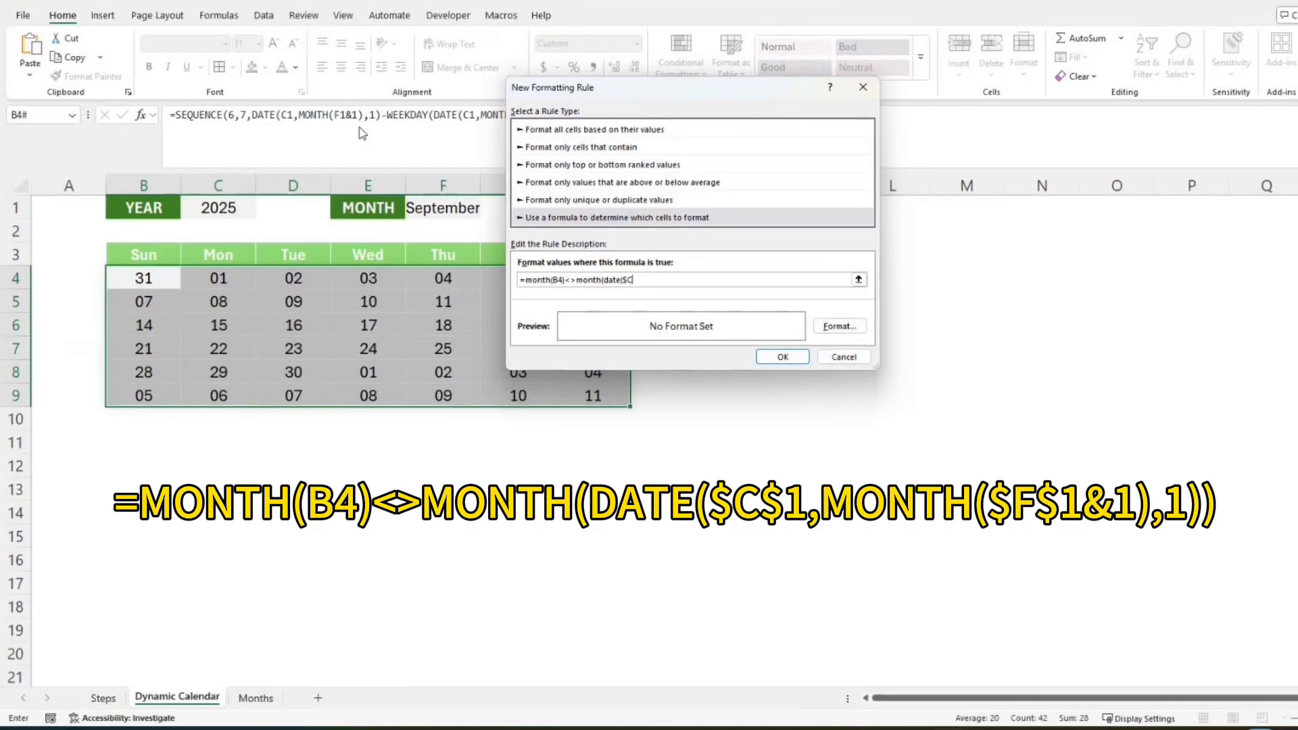
type("$1,month($F$1&1),1))")
left_click_drag(722, 280, 519, 286)
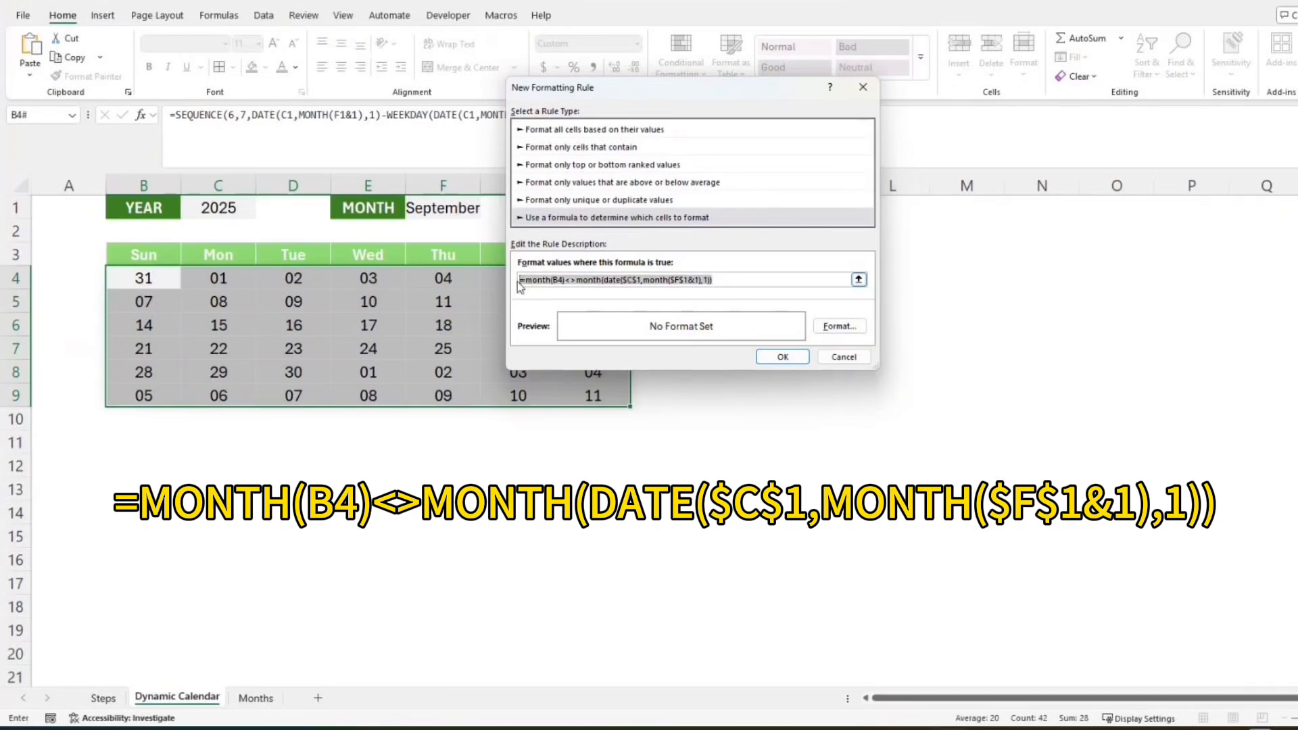
left_click(781, 281)
- Set the rule's font color to light grey and apply the rule to the calendar dates
left_click(839, 325)
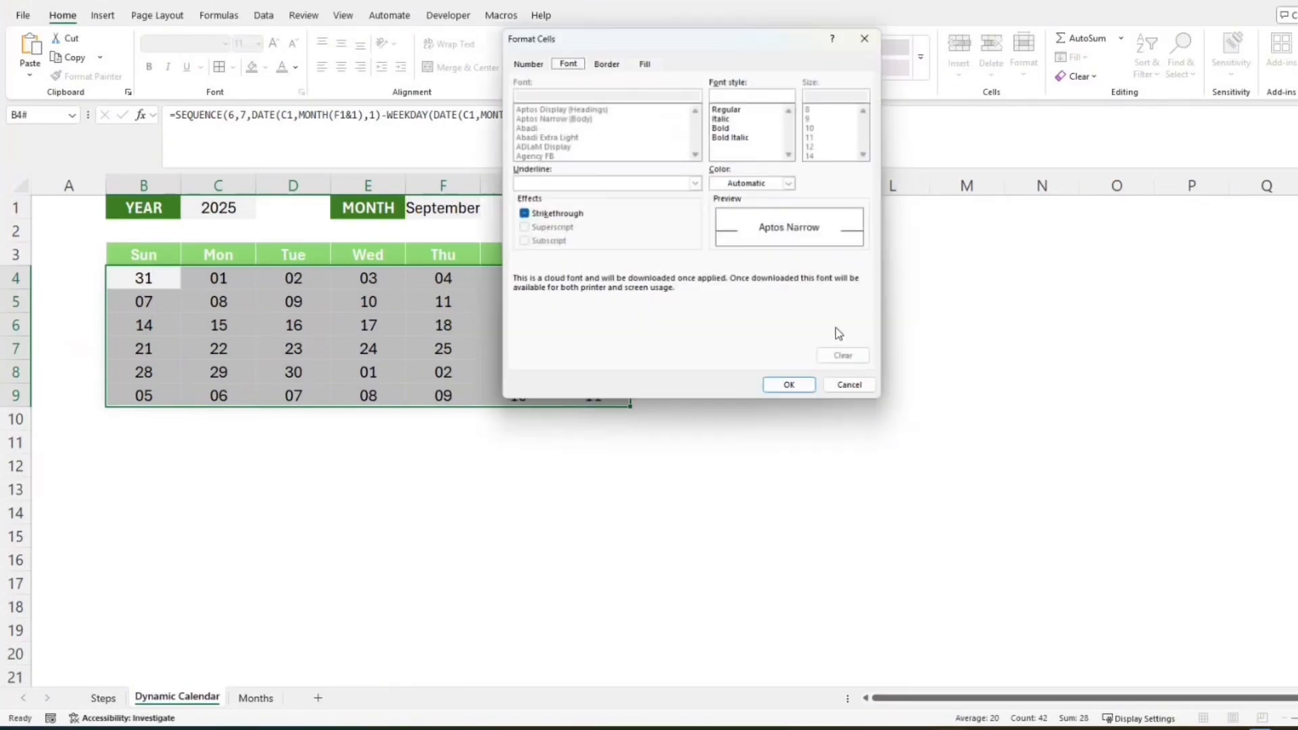
left_click(791, 183)
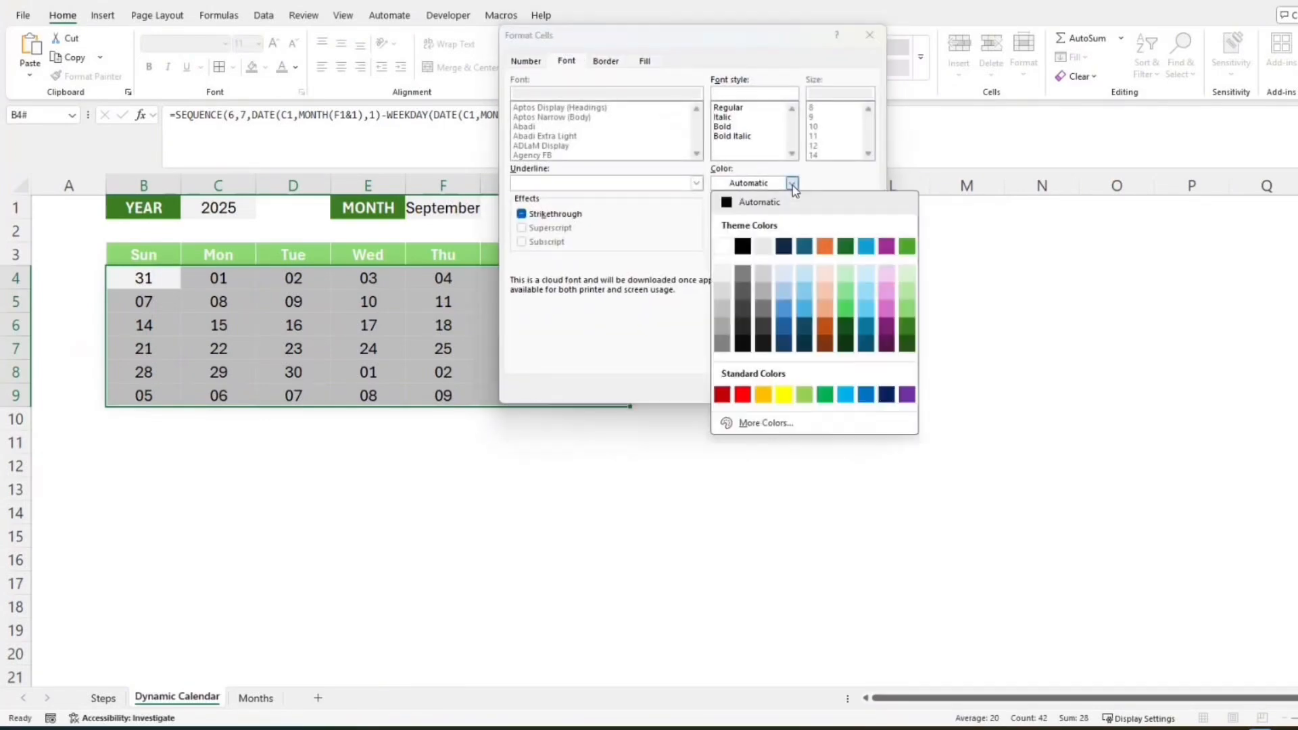
left_click(724, 311)
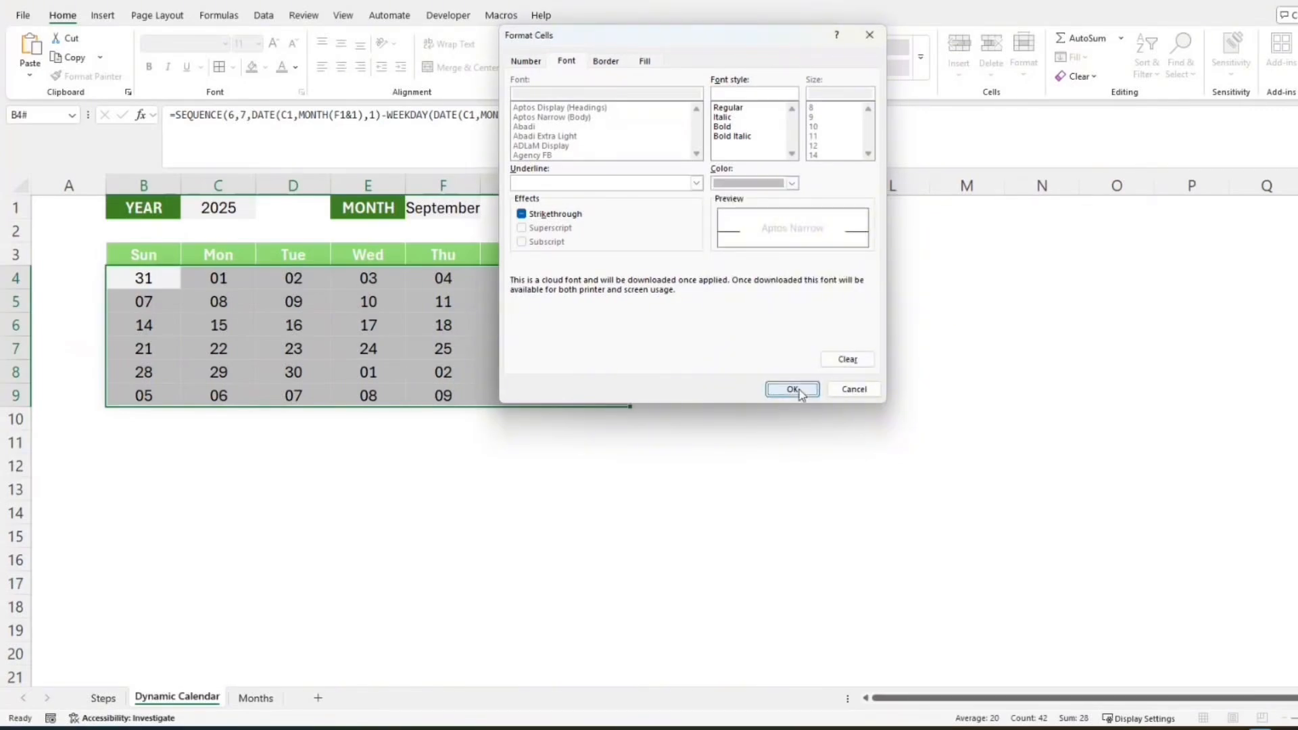
left_click(790, 389)
left_click(780, 358)
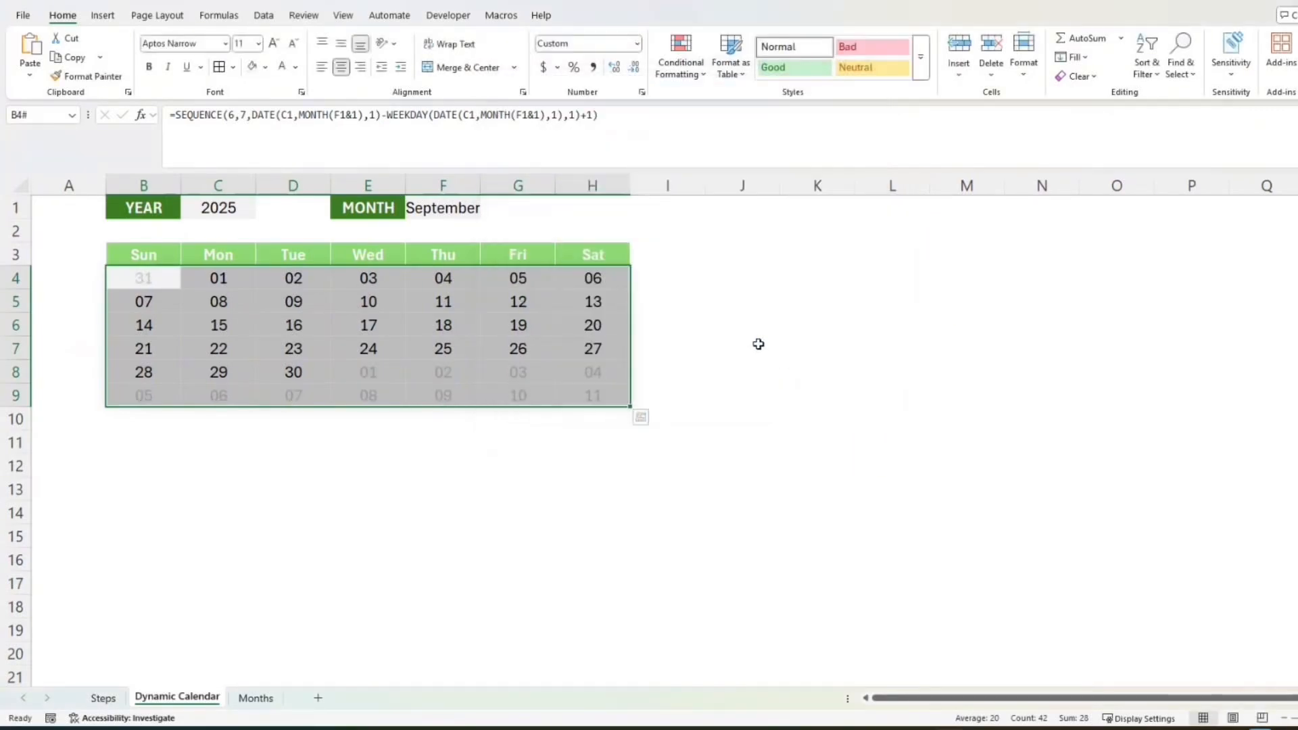
left_click(165, 277)
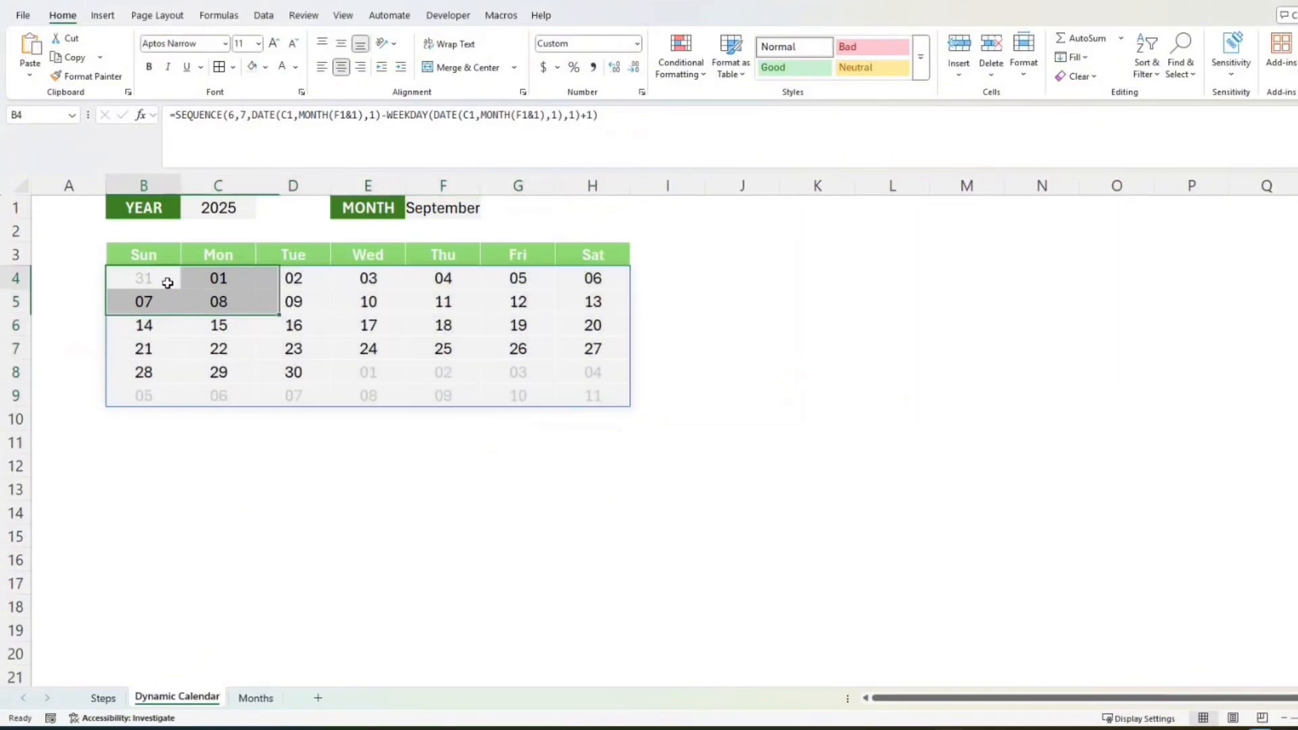
left_click(224, 280)
left_click_drag(256, 301, 306, 366)
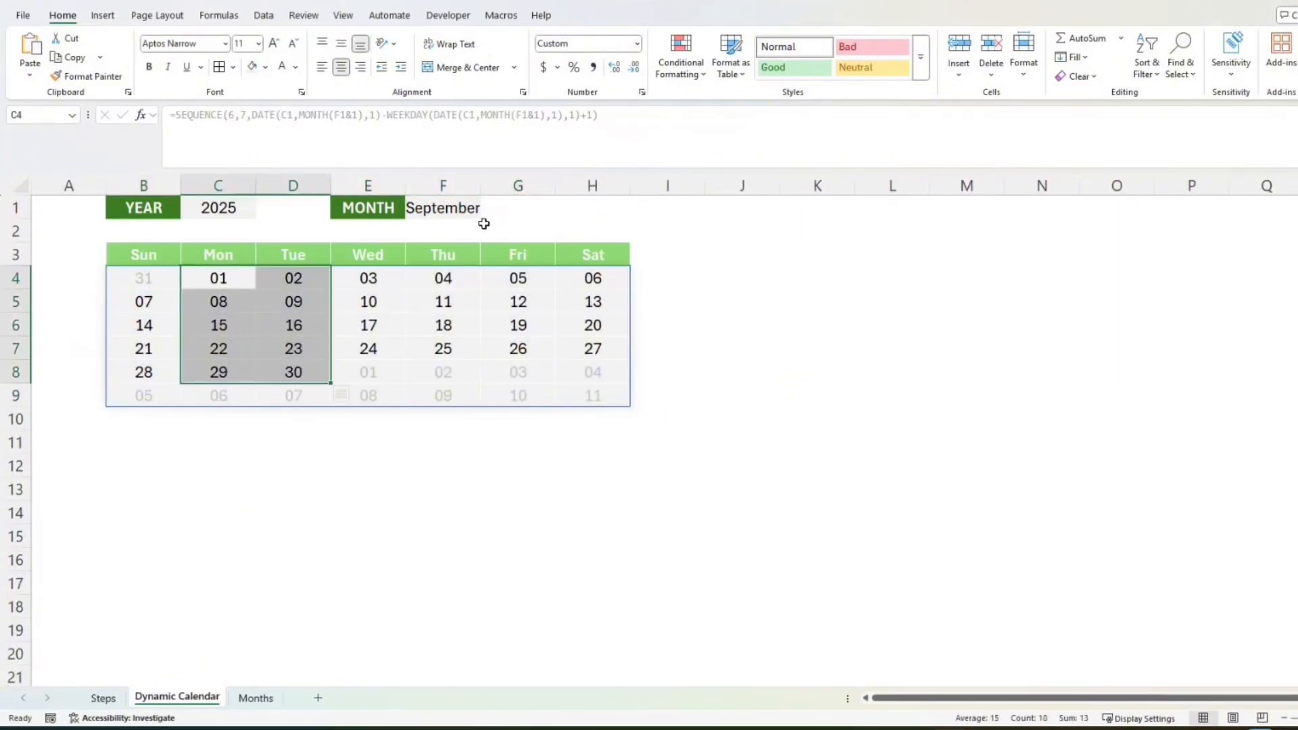
left_click(216, 280)
left_click(165, 282)
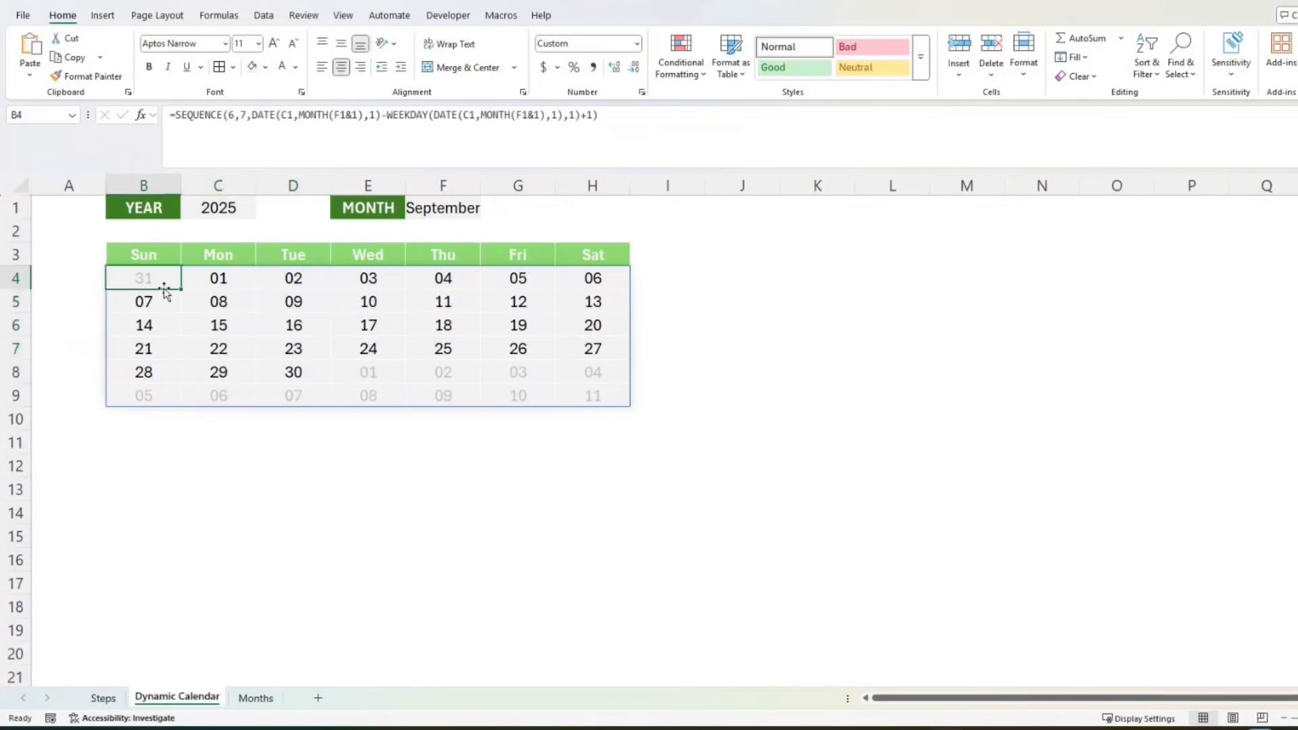
- Try June in the F1 month drop-down list, and set the month to April
left_click(477, 208)
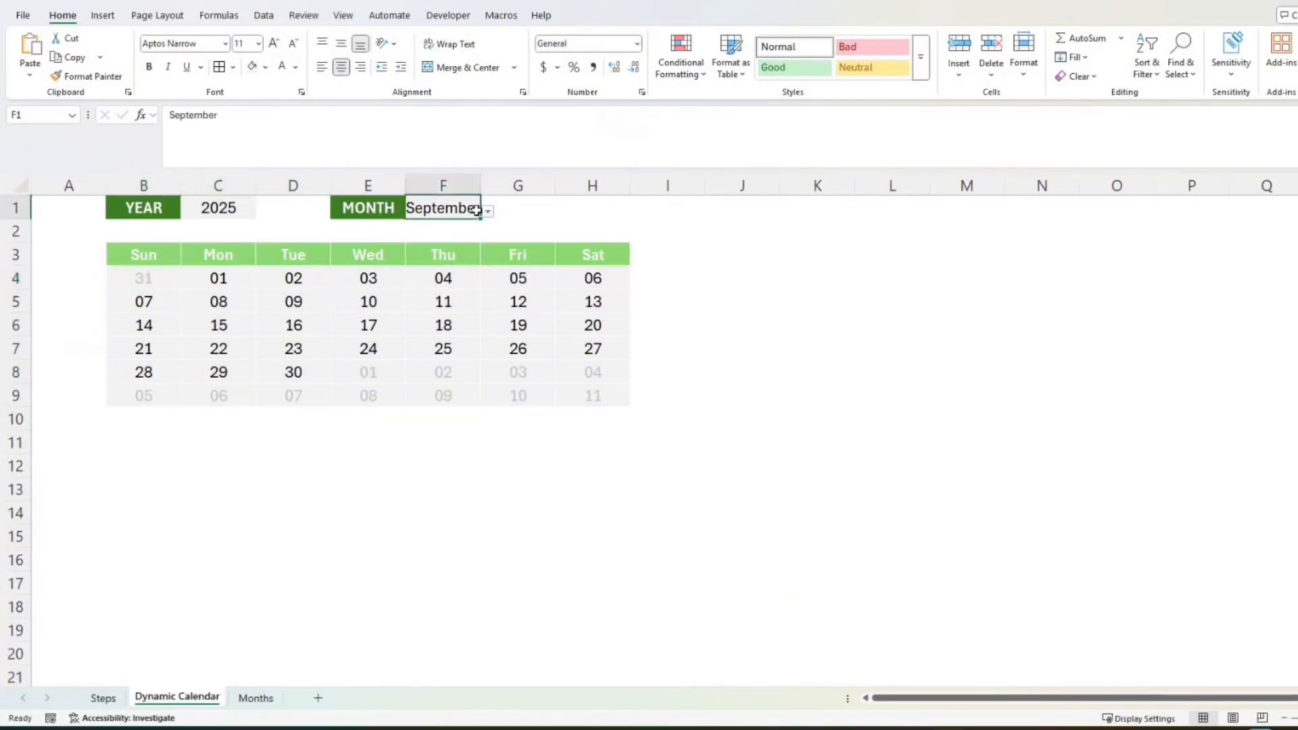
left_click(487, 212)
left_click(443, 289)
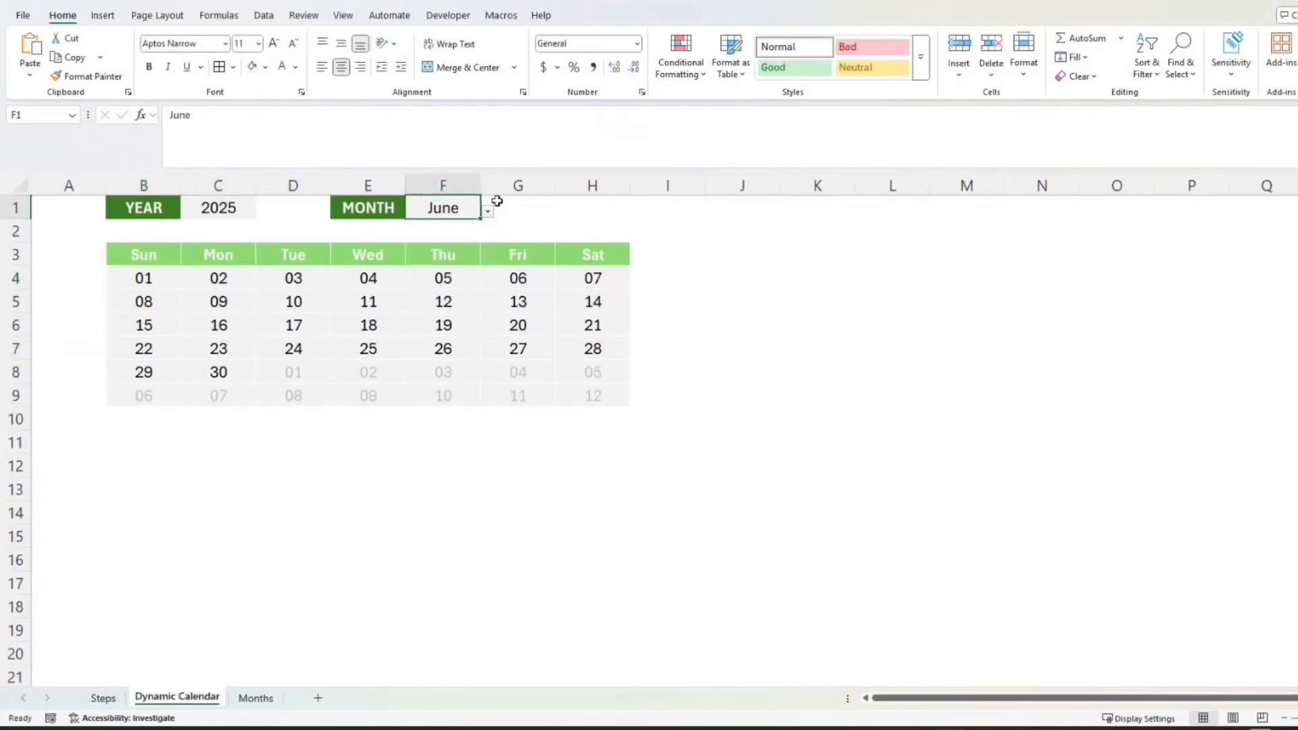
left_click(488, 211)
left_click(446, 263)
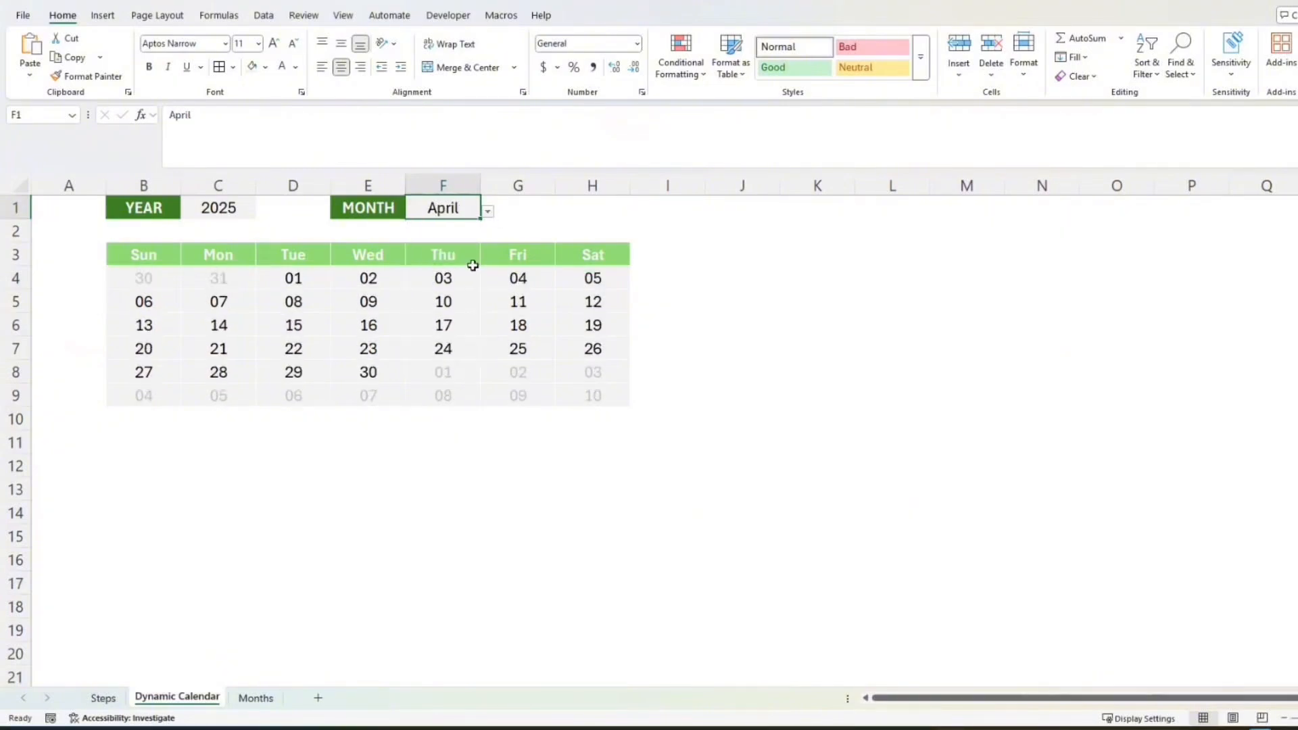
left_click(162, 278)
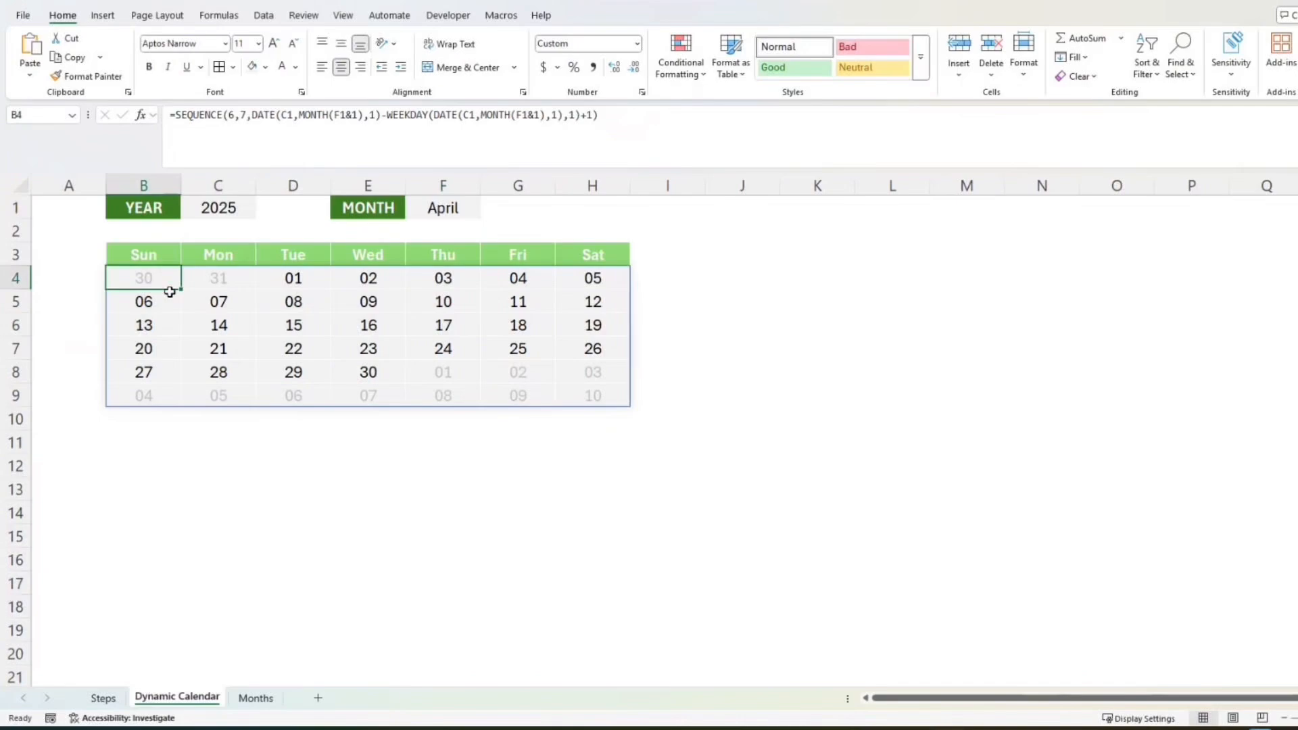